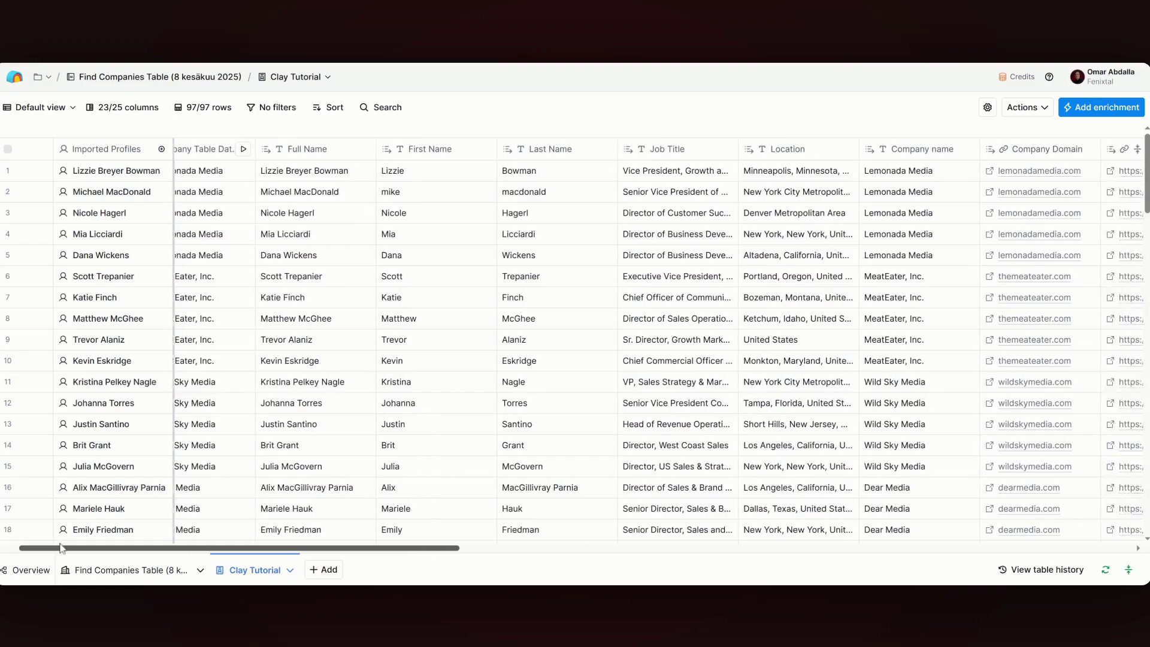
{"action": "left_click_drag", "start_coordinate": [359, 555], "coordinate": [742, 566]}
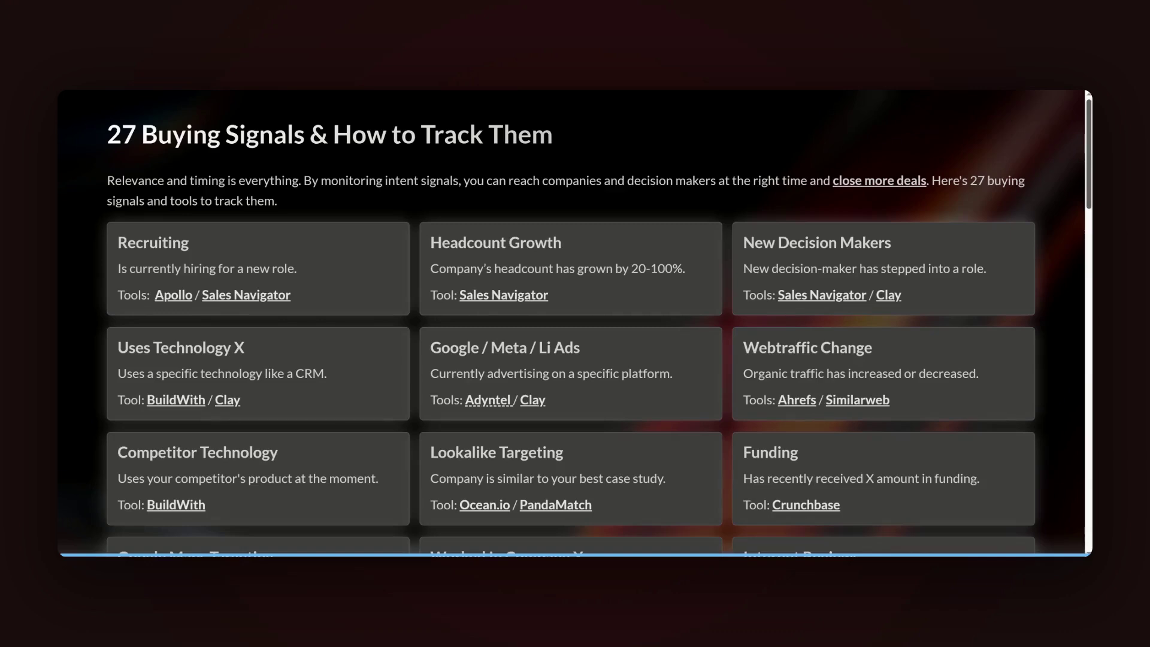
{"action": "scroll", "coordinate": [571, 323], "scroll_direction": "down", "scroll_amount": 10}
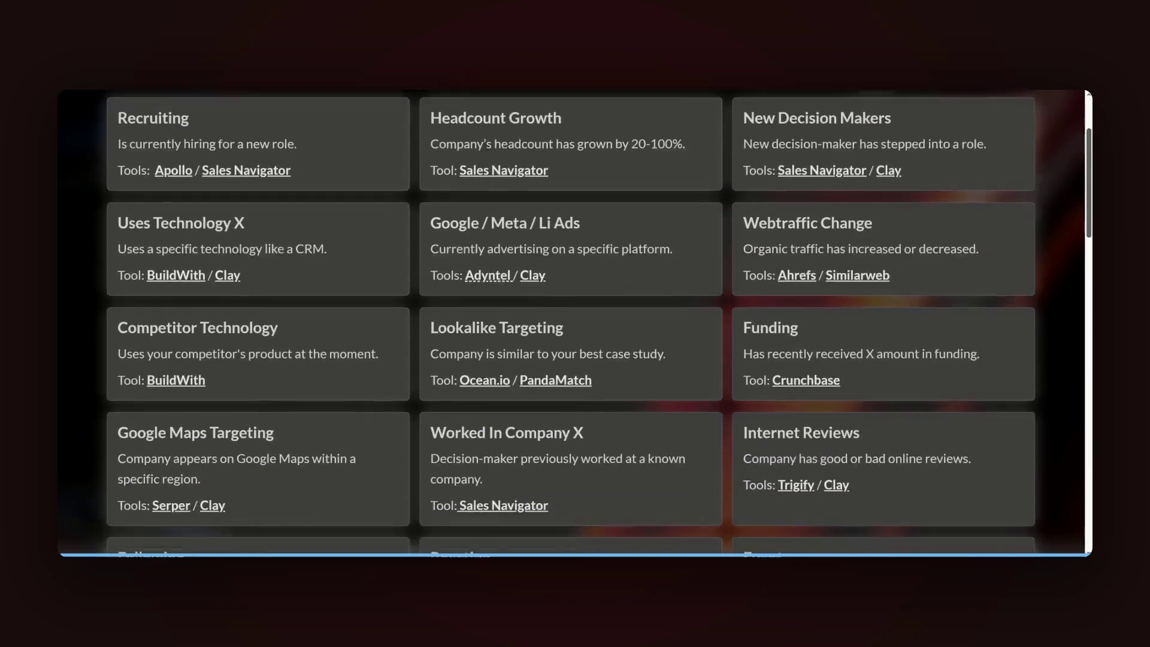
{"action": "scroll", "coordinate": [1076, 409], "scroll_direction": "down", "scroll_amount": 10}
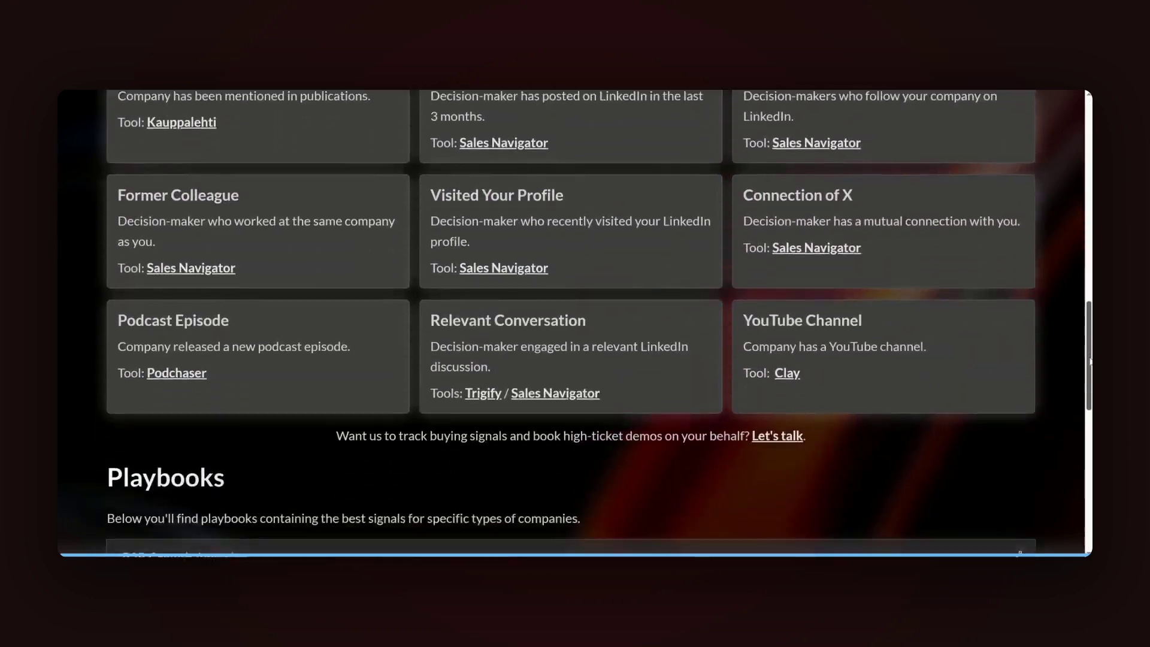
{"action": "scroll", "coordinate": [1081, 468], "scroll_direction": "down", "scroll_amount": 3}
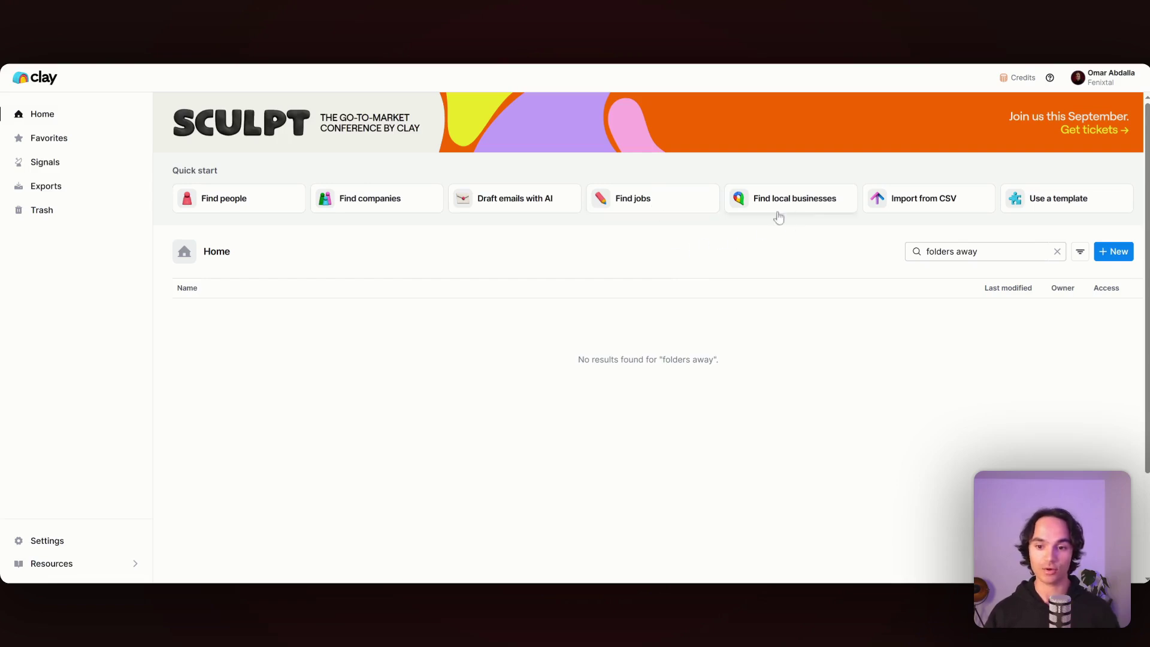
- Start a Google Maps search for local businesses and widen the proximity radius around Manhattan
{"action": "left_click", "coordinate": [790, 198]}
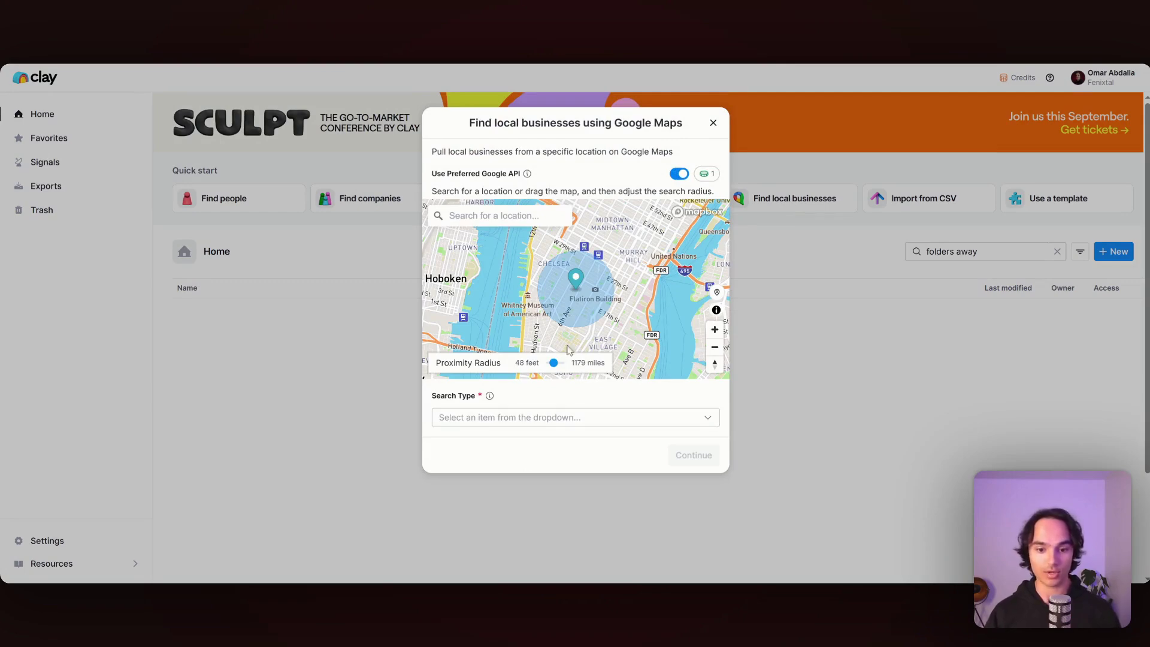
{"action": "left_click", "coordinate": [714, 348]}
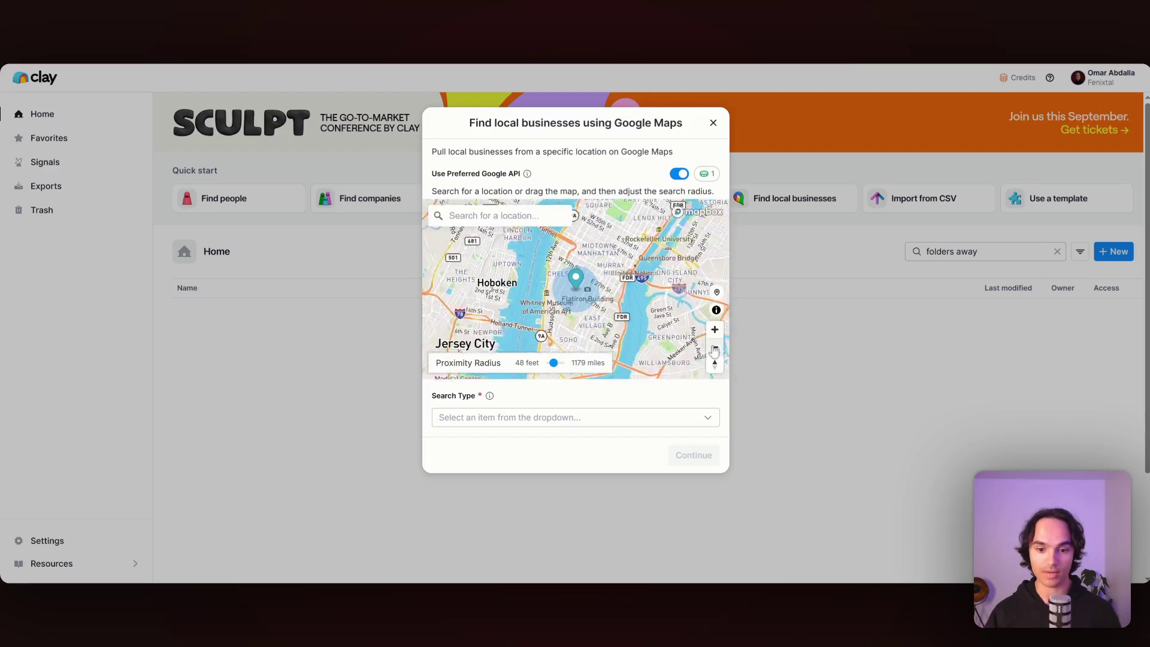
{"action": "left_click_drag", "start_coordinate": [552, 360], "coordinate": [560, 365]}
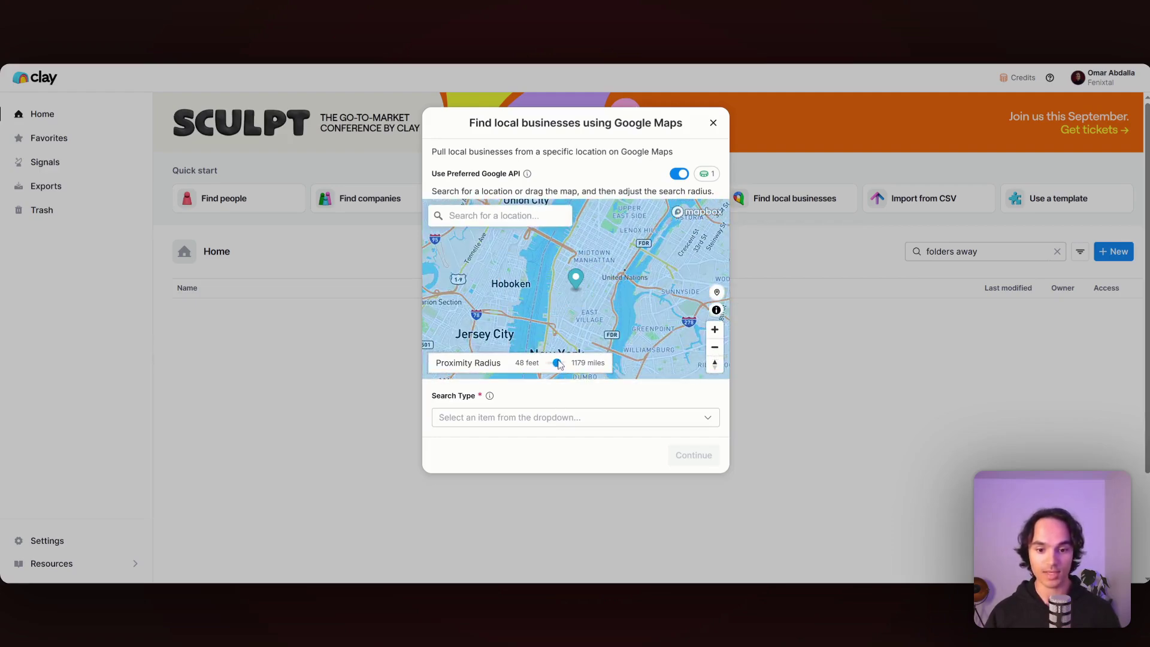
- Set the local business search to search by business types and choose Museum as the type
{"action": "left_click", "coordinate": [559, 417]}
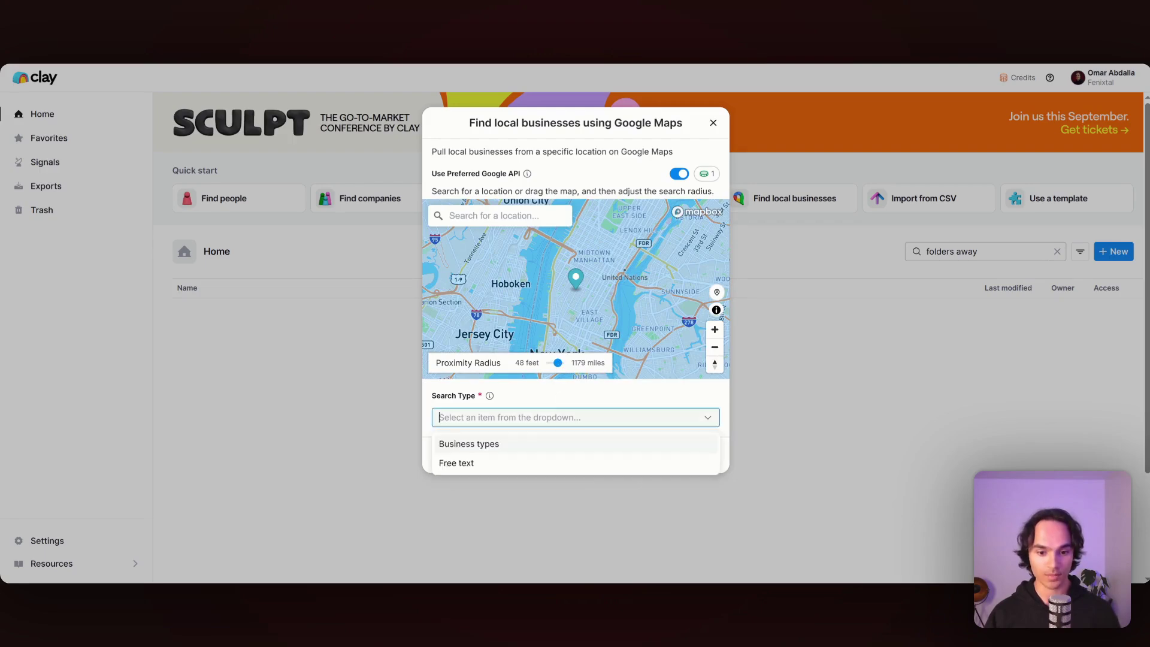
{"action": "left_click", "coordinate": [546, 443]}
{"action": "scroll", "coordinate": [568, 394], "scroll_direction": "down", "scroll_amount": 1}
{"action": "scroll", "coordinate": [567, 394], "scroll_direction": "down", "scroll_amount": 1}
{"action": "left_click", "coordinate": [566, 410]}
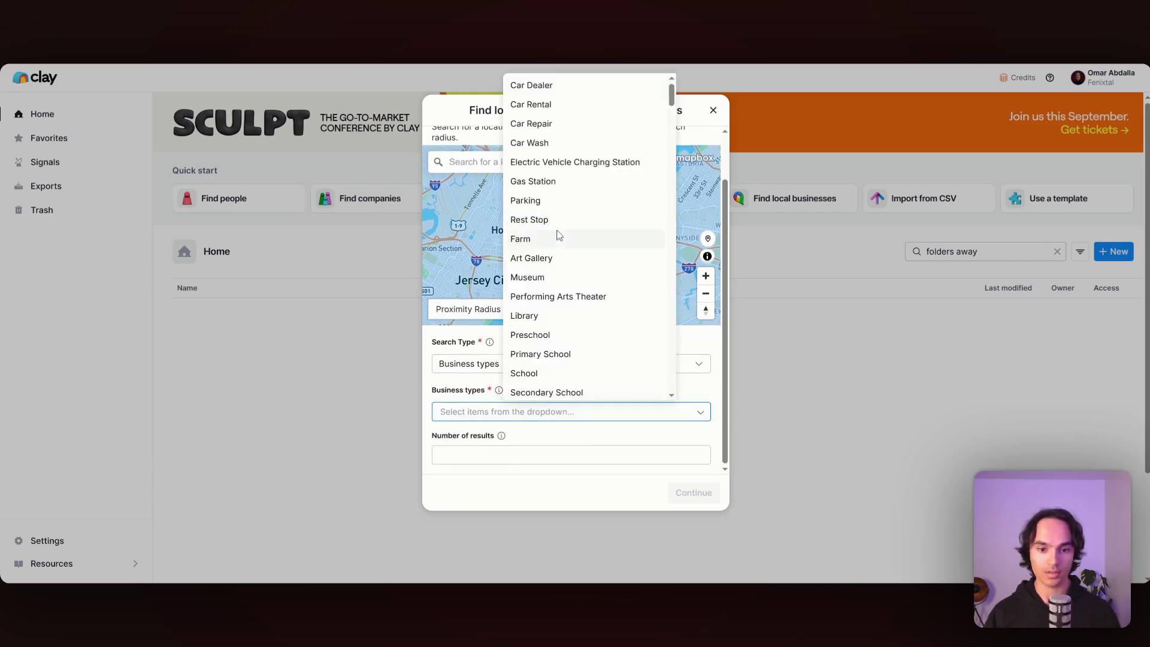
{"action": "left_click", "coordinate": [556, 277]}
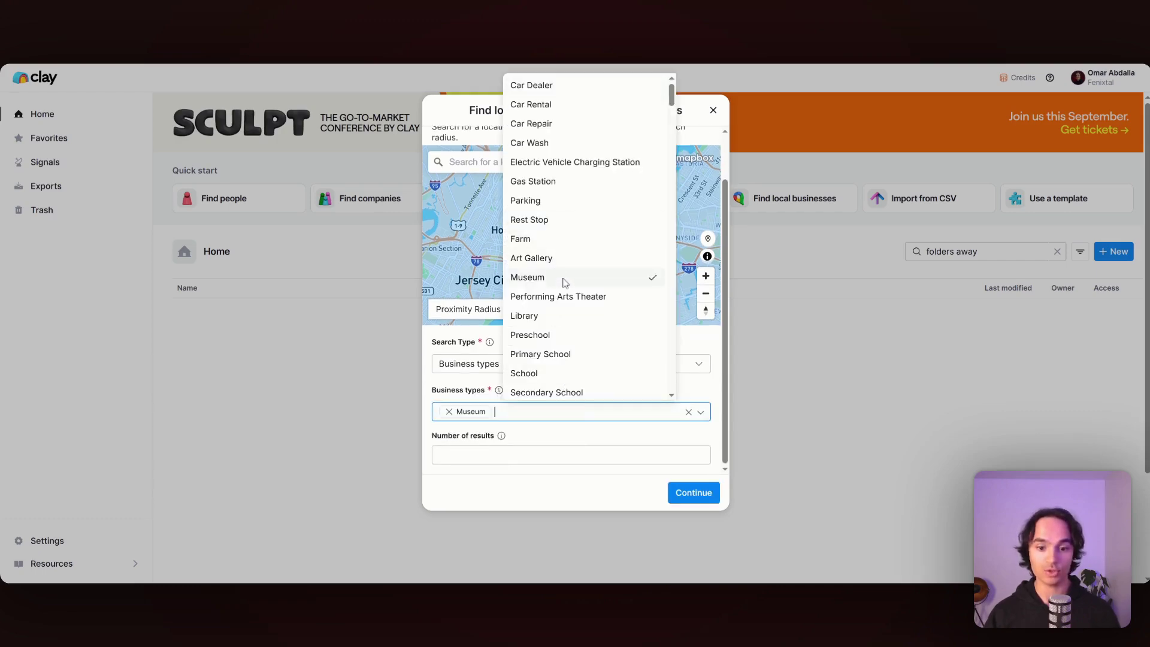
{"action": "left_click", "coordinate": [675, 335]}
- Set the number of results to 1000, proceed to the table choice, and abandon the local business search there
{"action": "left_click", "coordinate": [658, 455]}
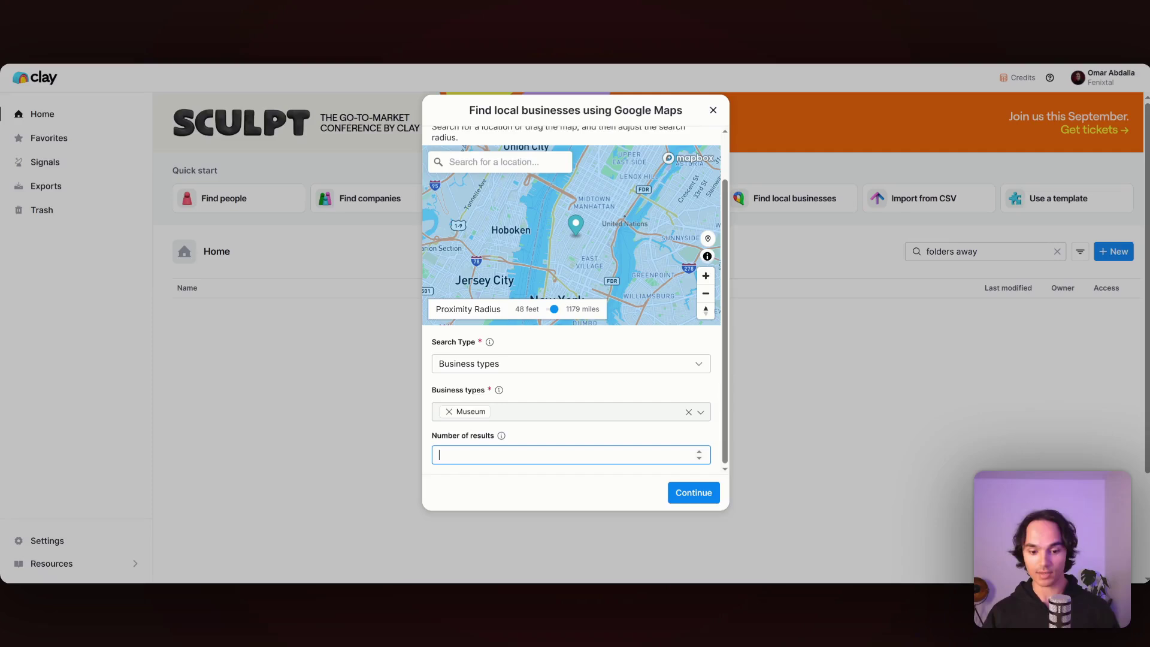
{"action": "left_click", "coordinate": [612, 432]}
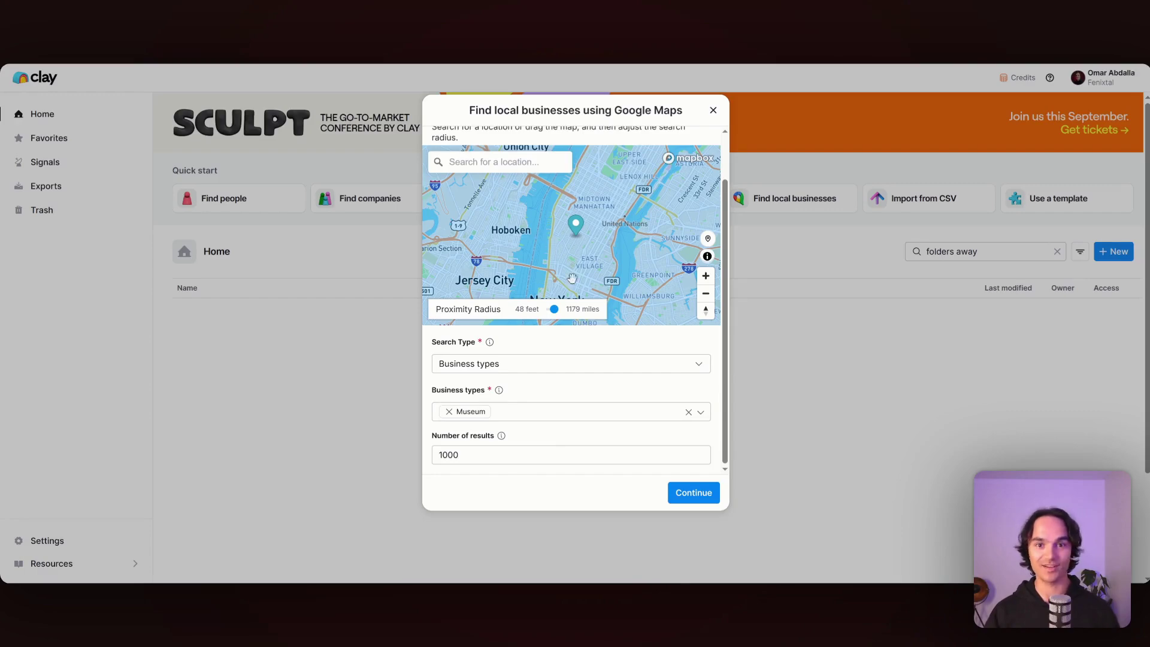
{"action": "left_click", "coordinate": [692, 492]}
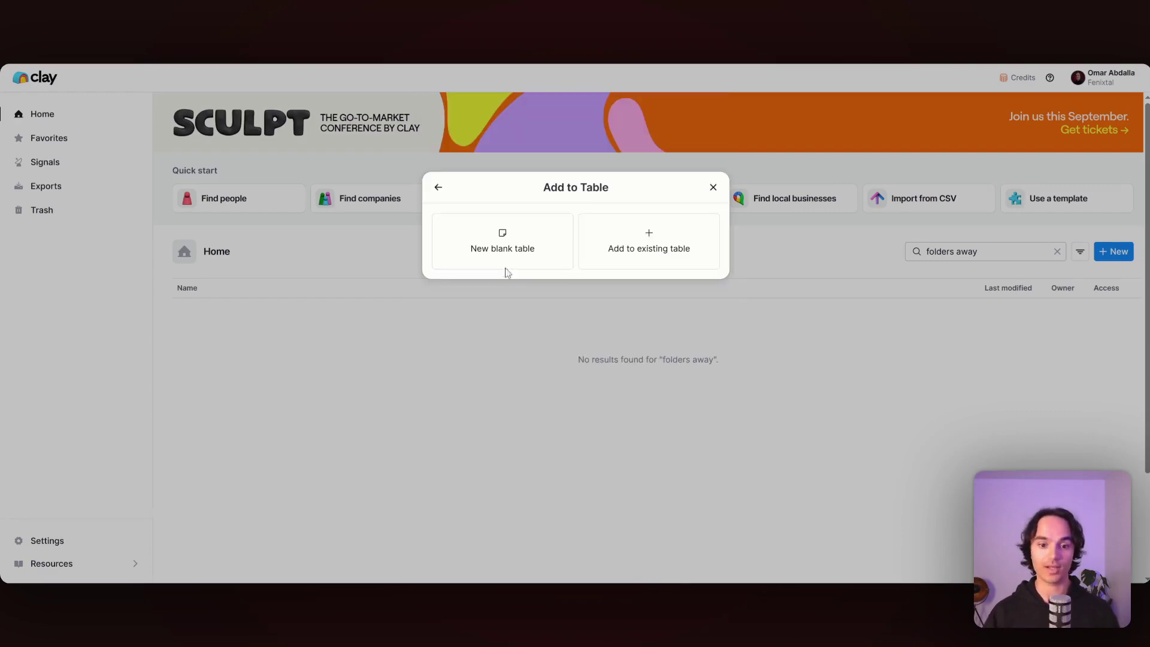
{"action": "left_click", "coordinate": [711, 188]}
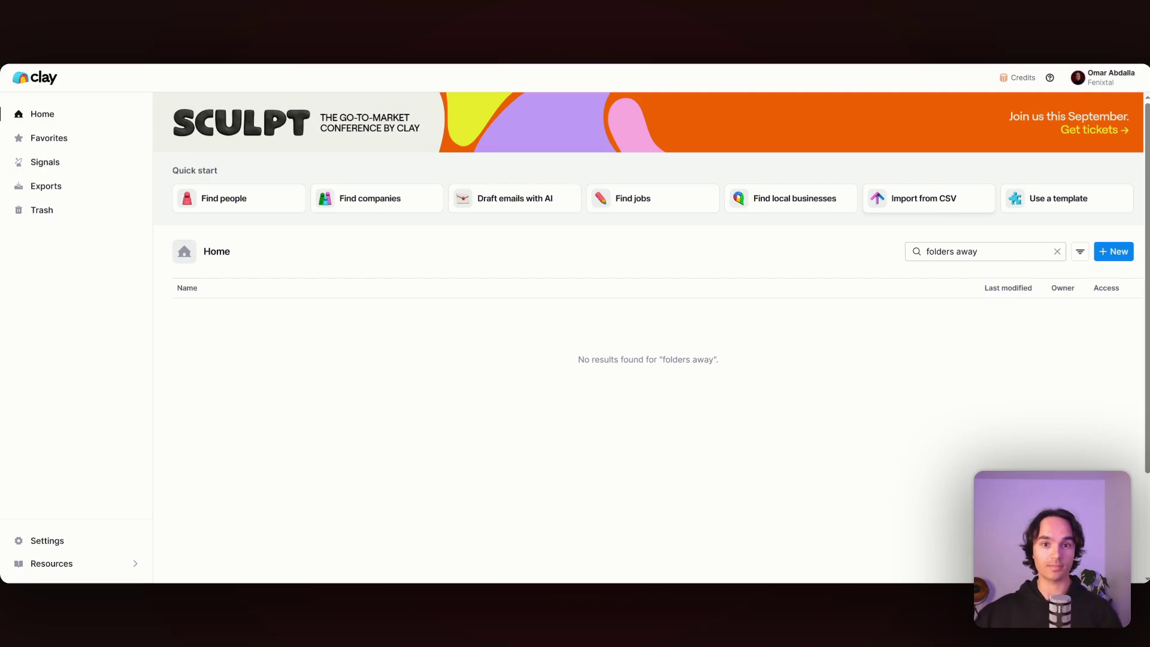
- Look through the available templates in the template library, then close it without adding any
{"action": "left_click", "coordinate": [1058, 198]}
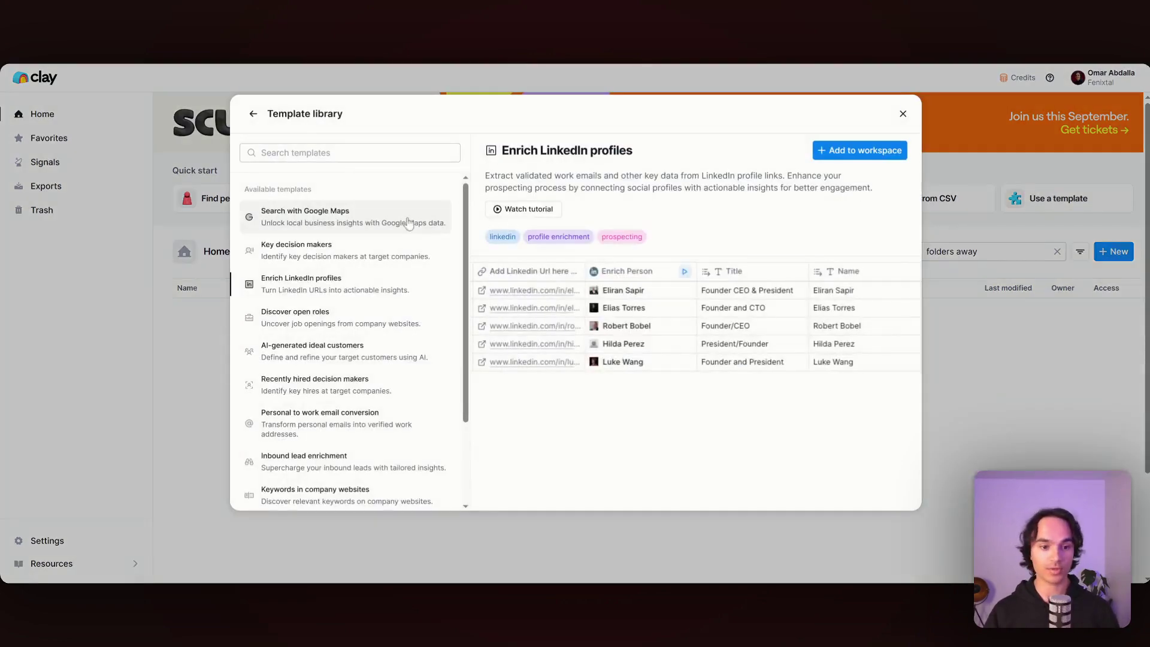
{"action": "scroll", "coordinate": [380, 257], "scroll_direction": "down", "scroll_amount": 1}
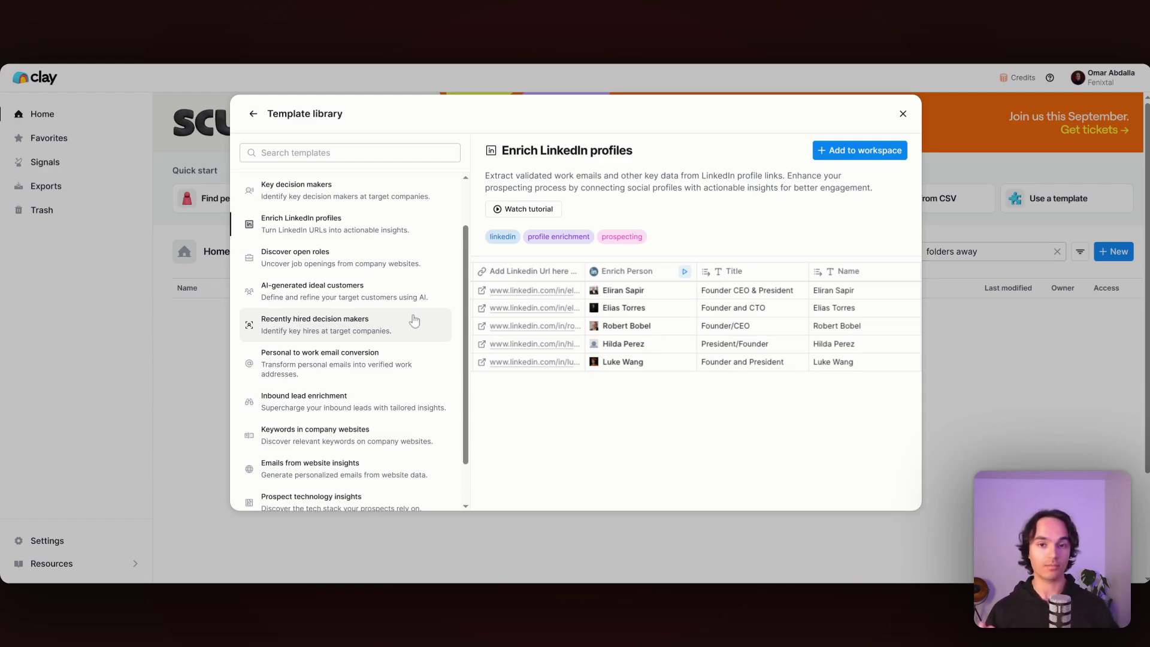
{"action": "scroll", "coordinate": [383, 358], "scroll_direction": "down", "scroll_amount": 1}
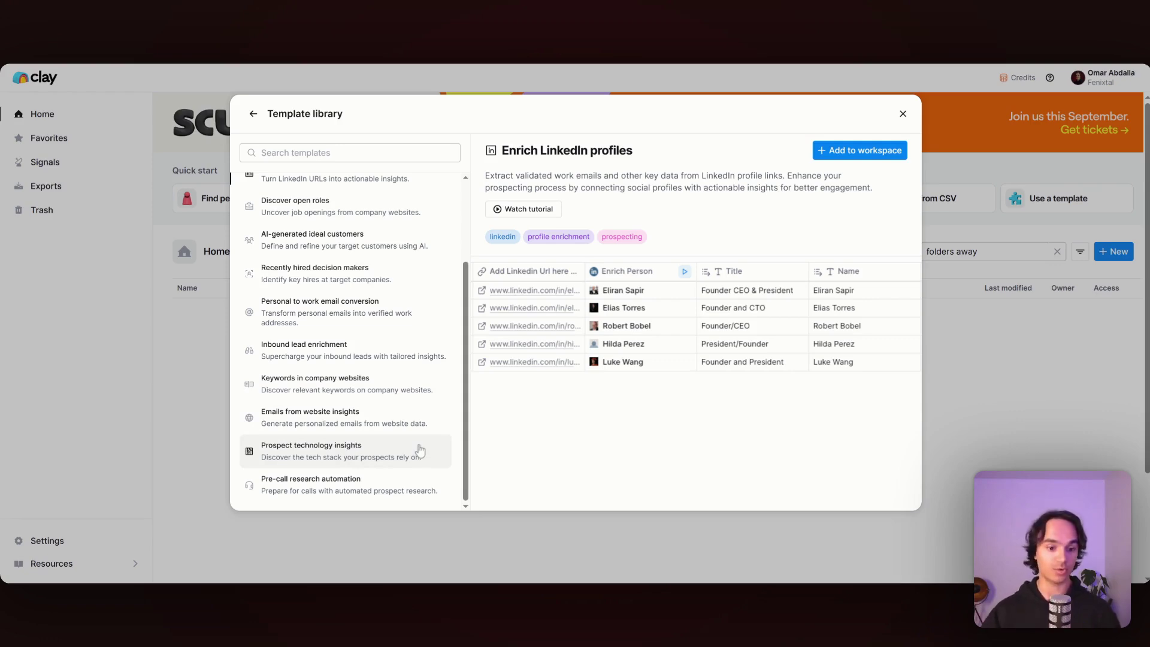
{"action": "scroll", "coordinate": [347, 419], "scroll_direction": "up", "scroll_amount": 3}
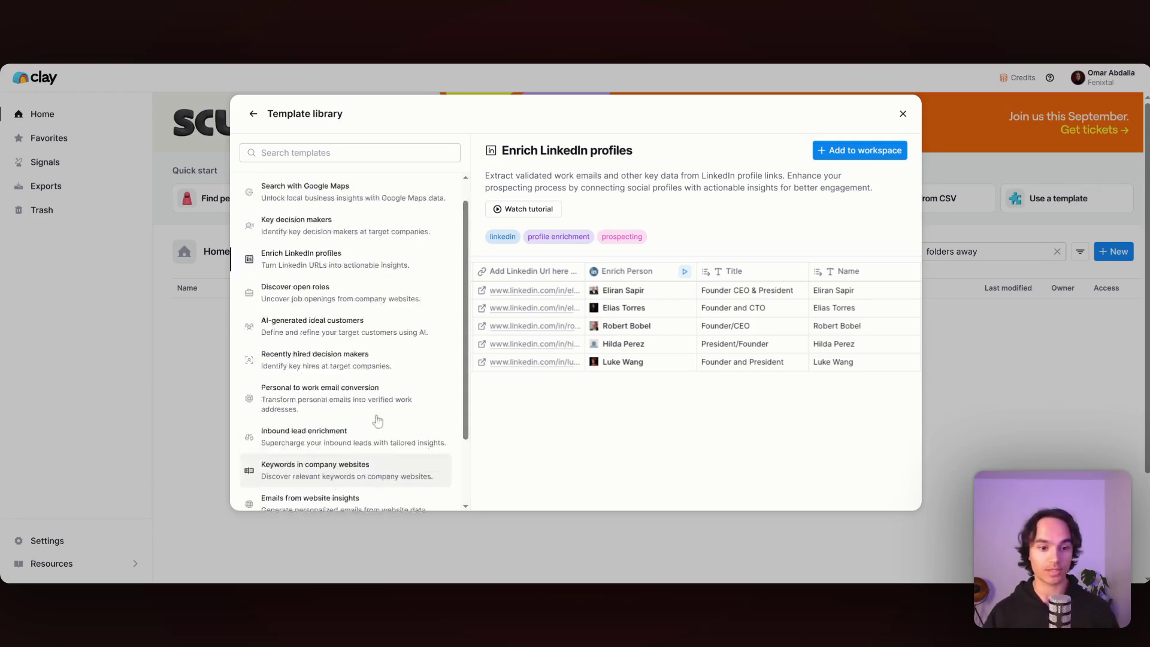
{"action": "left_click", "coordinate": [174, 358]}
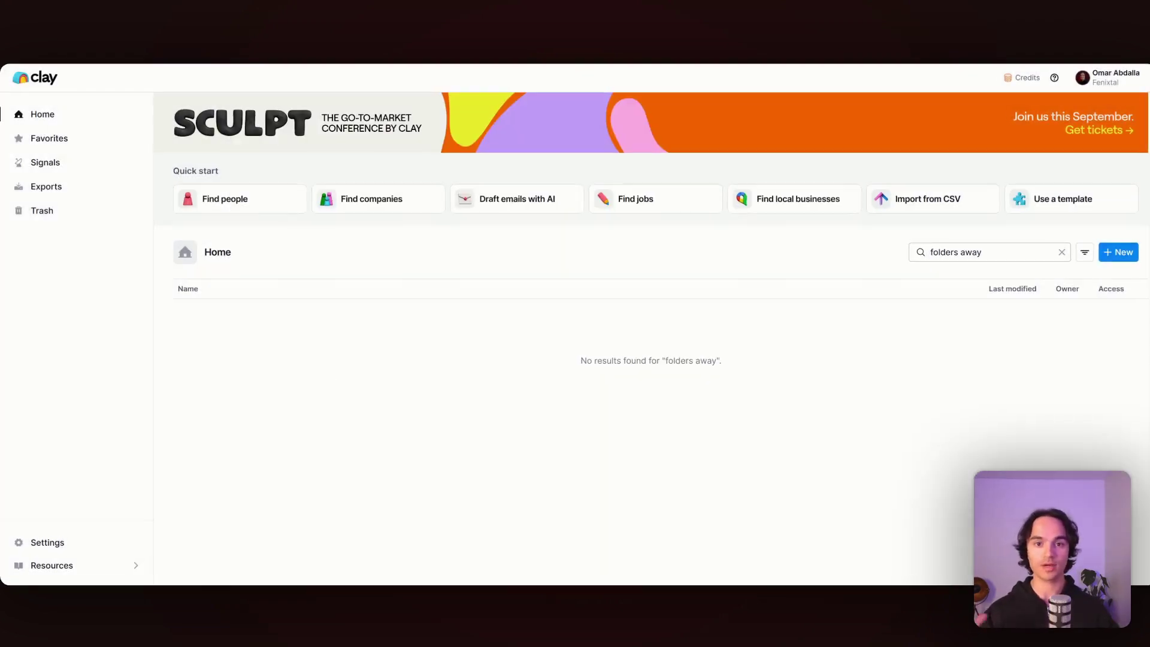
- Start a new company search and include Media Production as the industry
{"action": "left_click", "coordinate": [341, 201]}
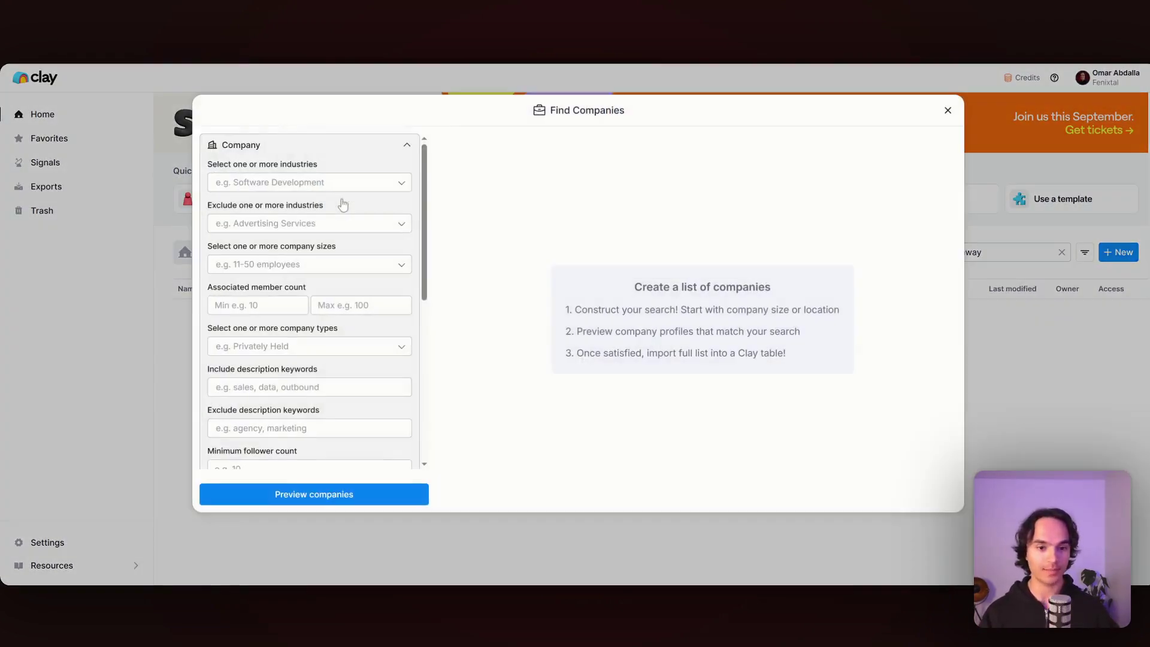
{"action": "left_click_drag", "start_coordinate": [425, 199], "coordinate": [420, 175]}
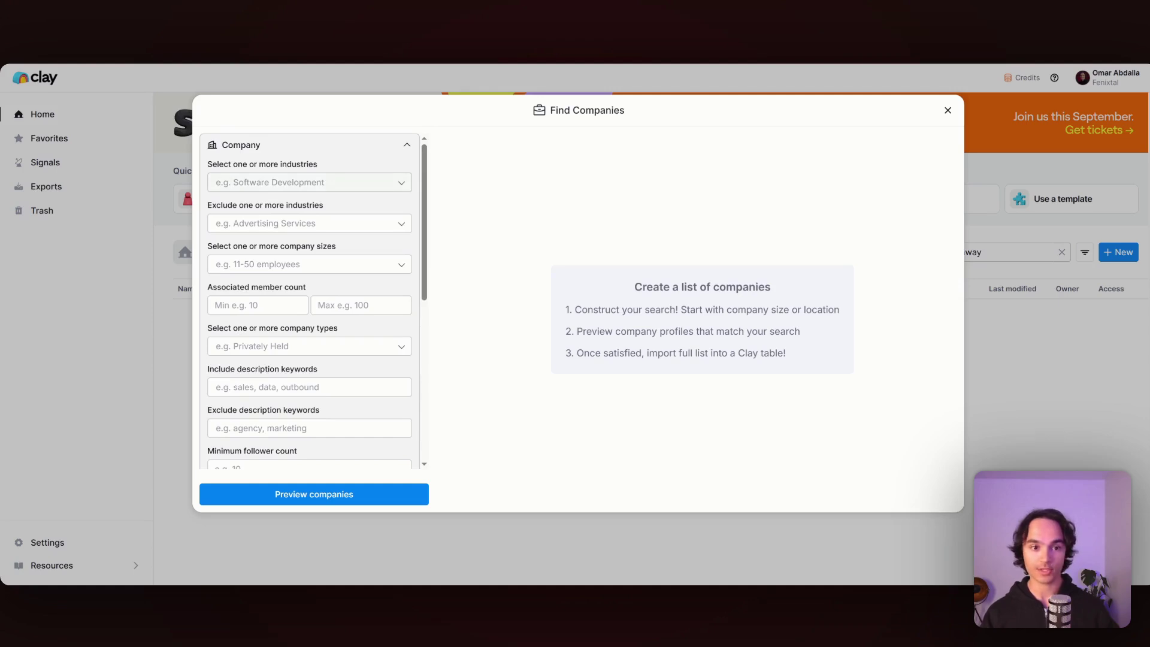
{"action": "left_click", "coordinate": [309, 182]}
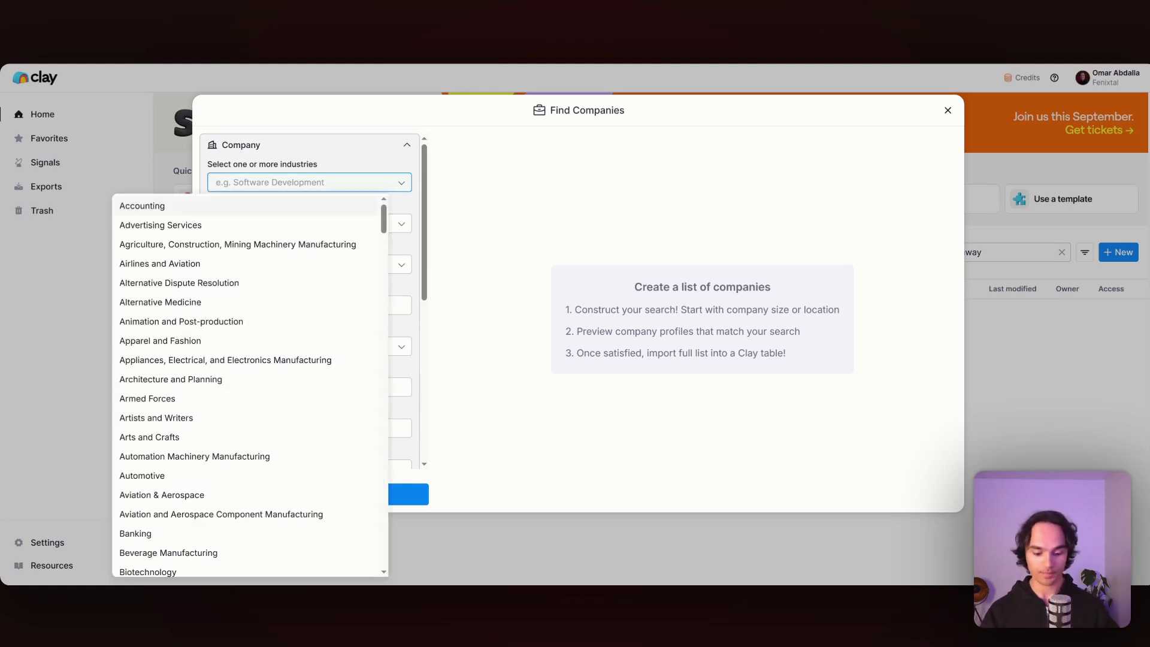
{"action": "type", "text": "media"}
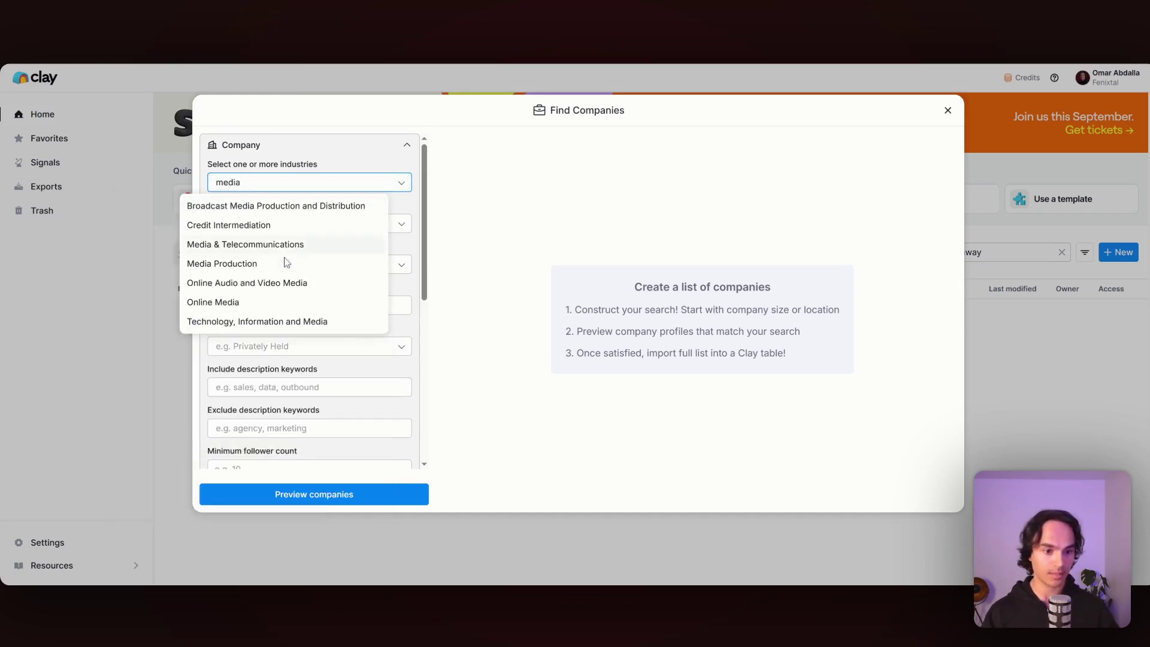
{"action": "left_click", "coordinate": [284, 264]}
{"action": "left_click", "coordinate": [492, 172]}
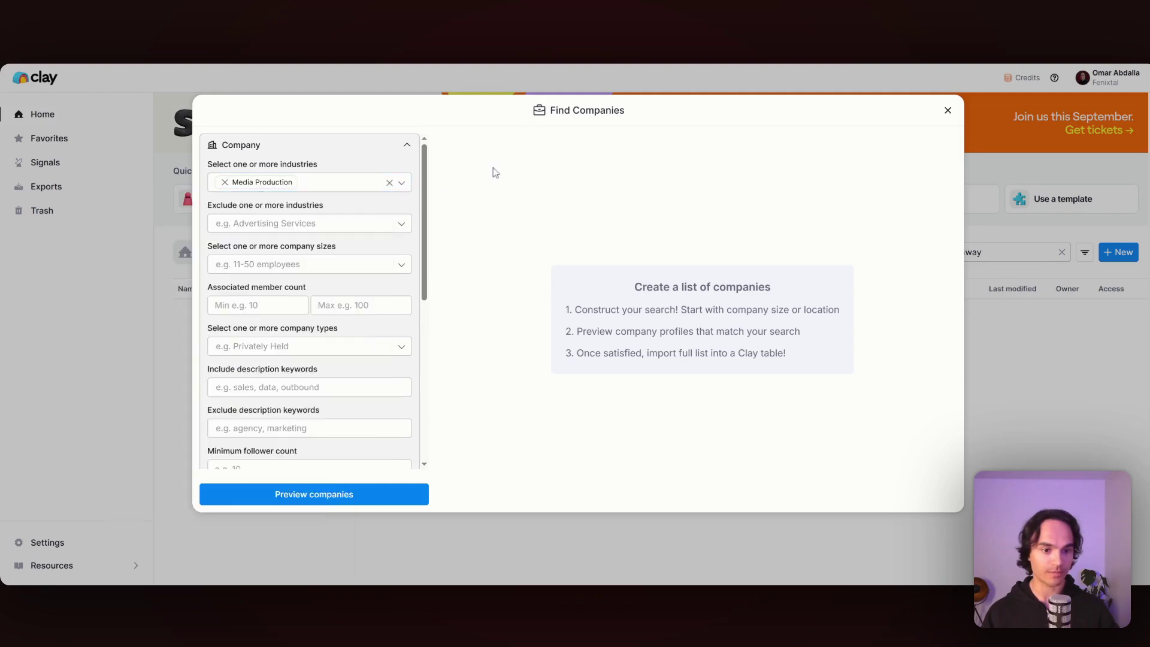
{"action": "left_click", "coordinate": [326, 183]}
{"action": "scroll", "coordinate": [254, 257], "scroll_direction": "down", "scroll_amount": 6}
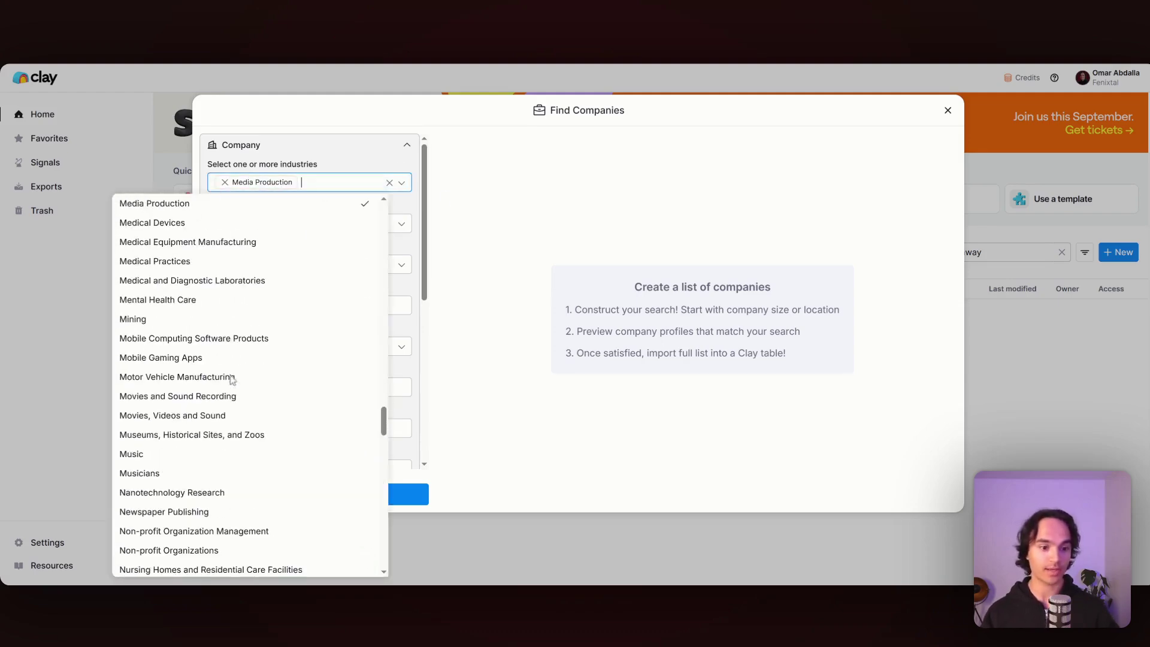
{"action": "left_click", "coordinate": [477, 210]}
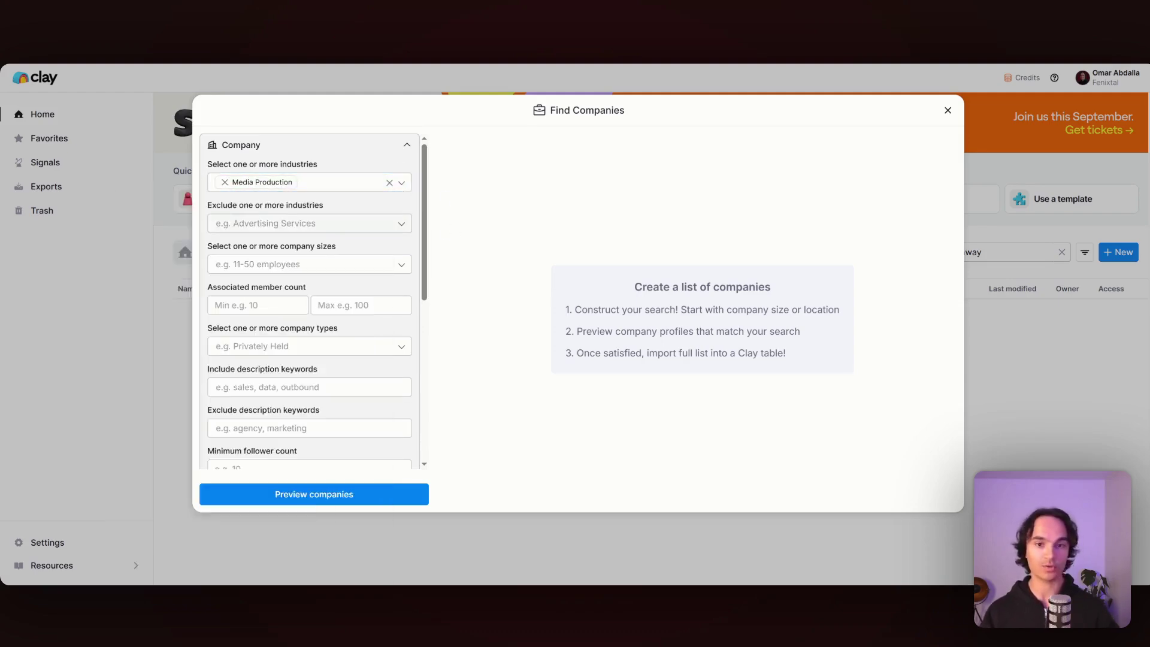
- Exclude the Advertising Services and Marketing Services industries from the company search
{"action": "left_click", "coordinate": [299, 223]}
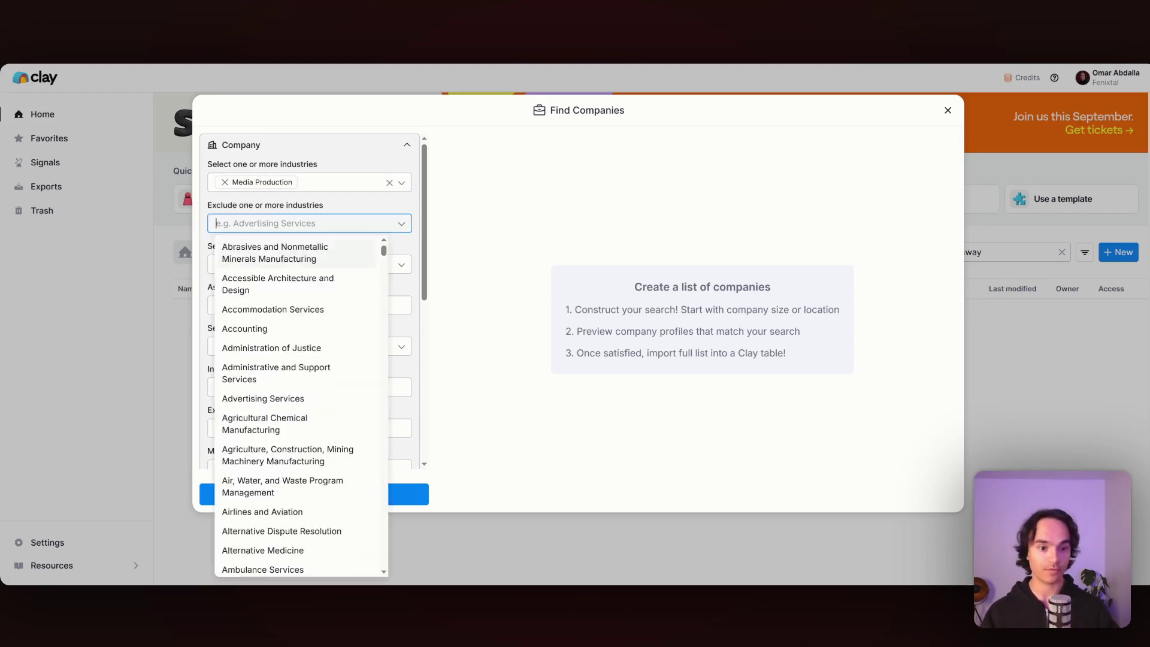
{"action": "type", "text": "adve"}
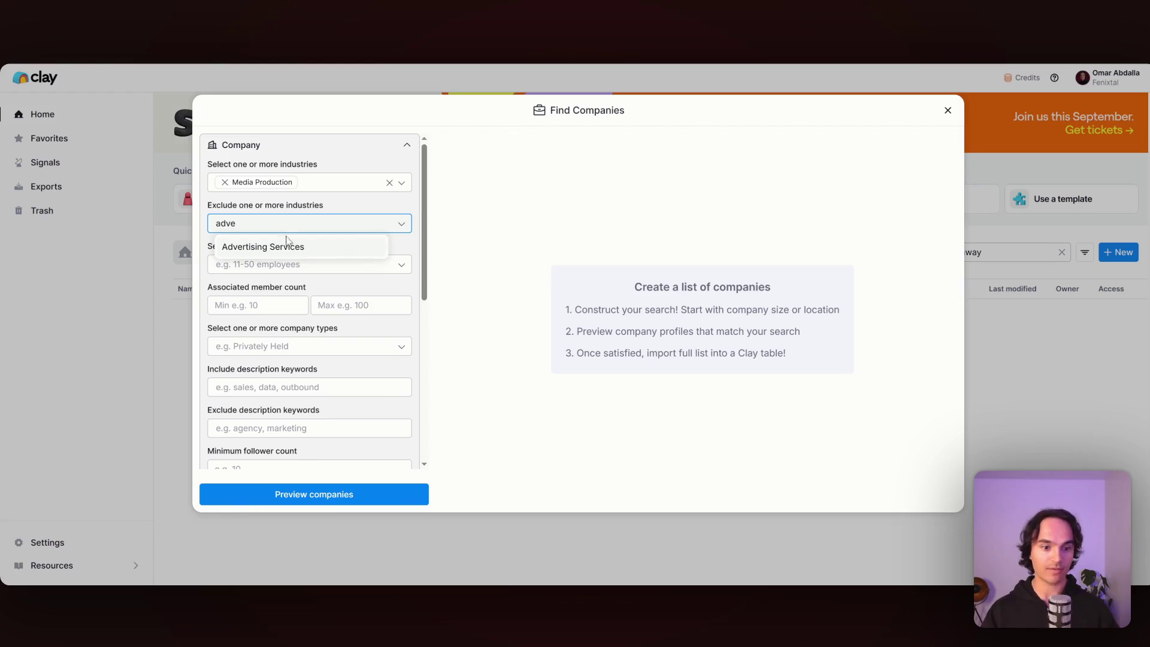
{"action": "left_click", "coordinate": [289, 246]}
{"action": "type", "text": "mar"}
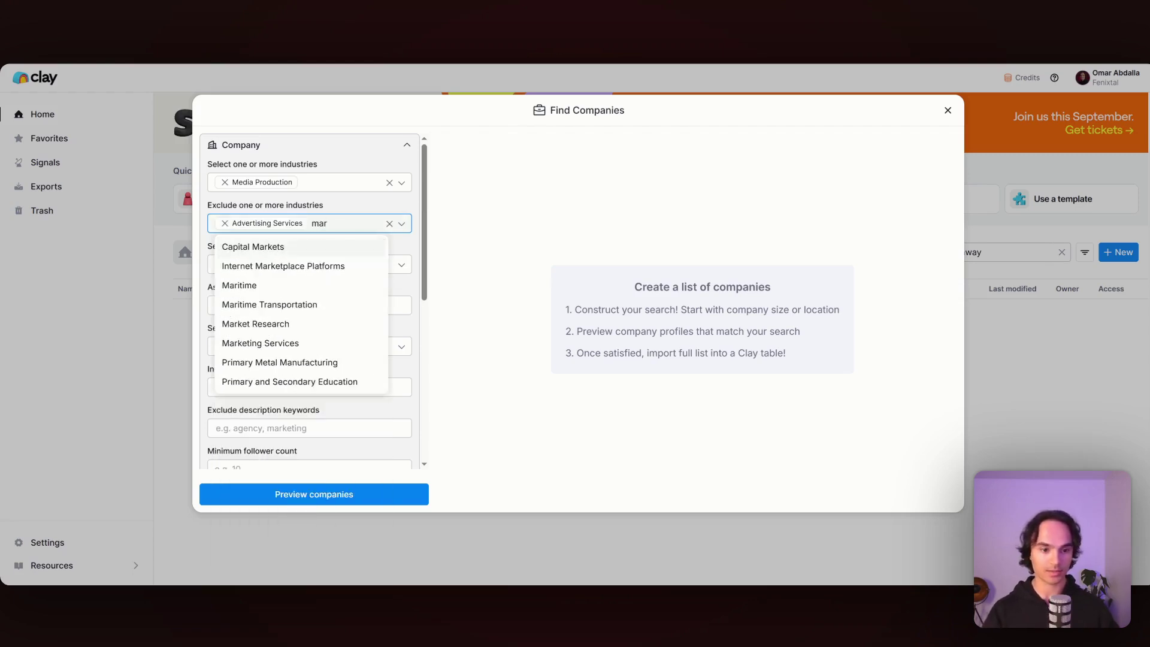
{"action": "type", "text": "ke"}
{"action": "left_click", "coordinate": [314, 304]}
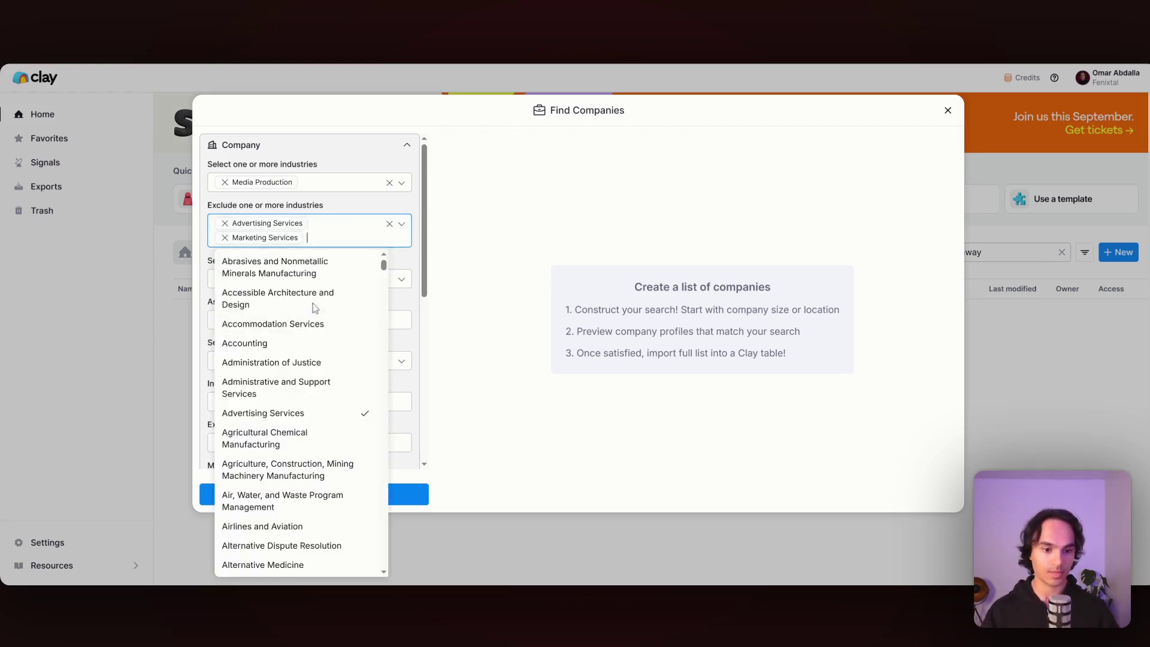
{"action": "left_click", "coordinate": [513, 214]}
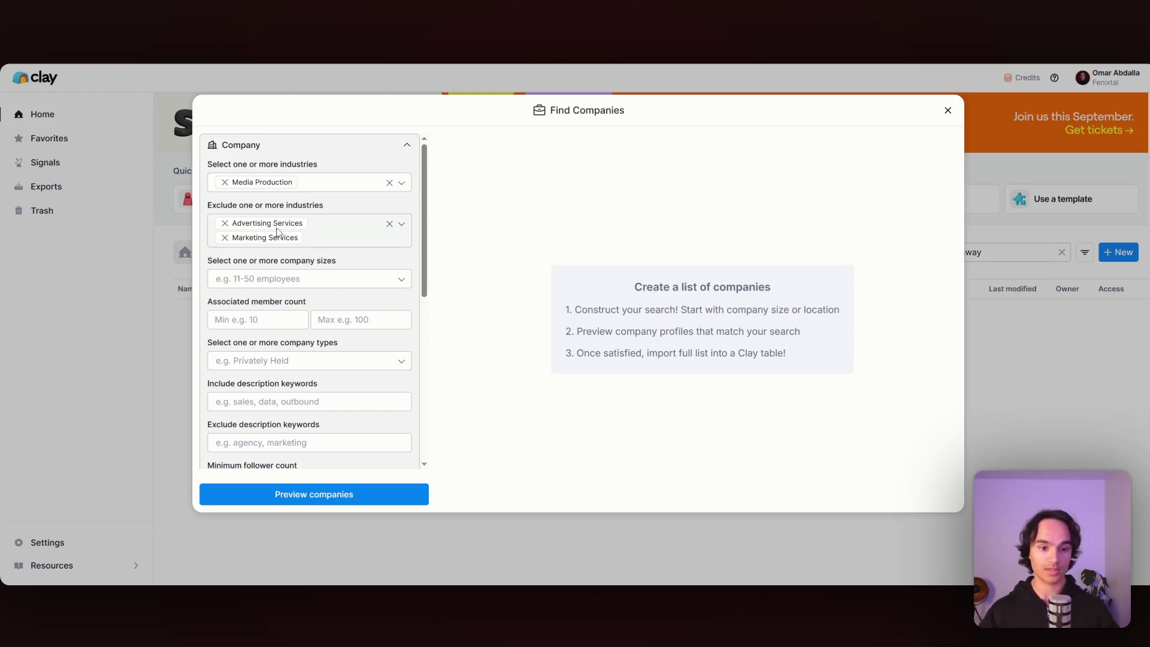
- Limit the company search to the sizes 11-50 employees and 51-200 employees
{"action": "scroll", "coordinate": [277, 234], "scroll_direction": "down", "scroll_amount": 2}
{"action": "left_click", "coordinate": [312, 220]}
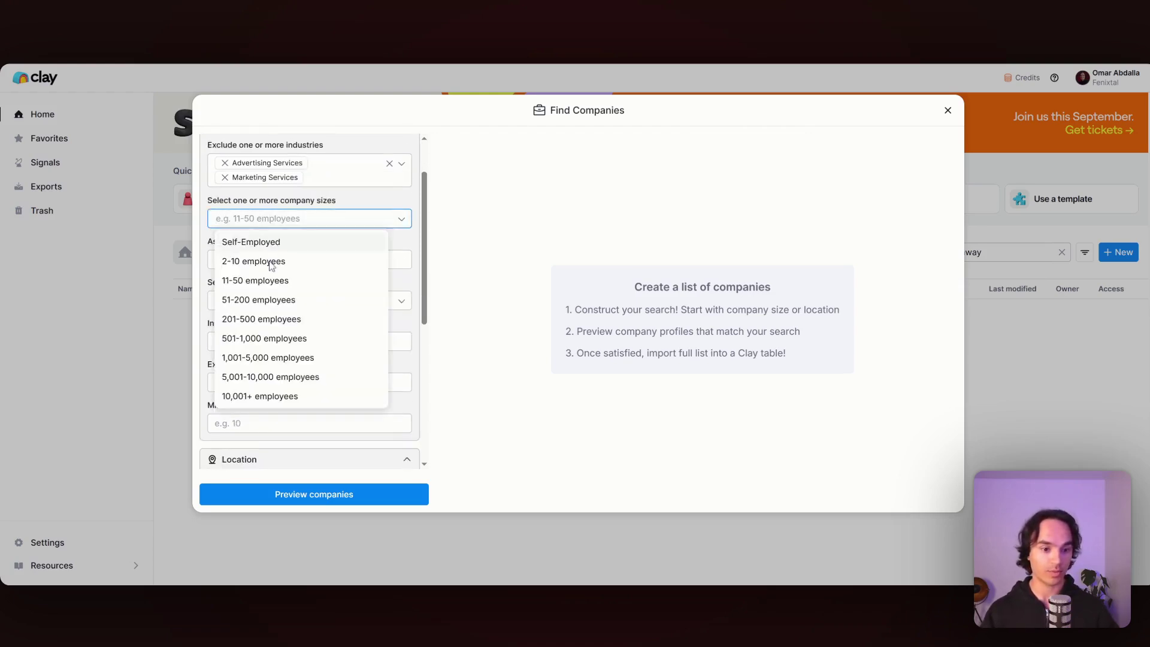
{"action": "left_click", "coordinate": [264, 281]}
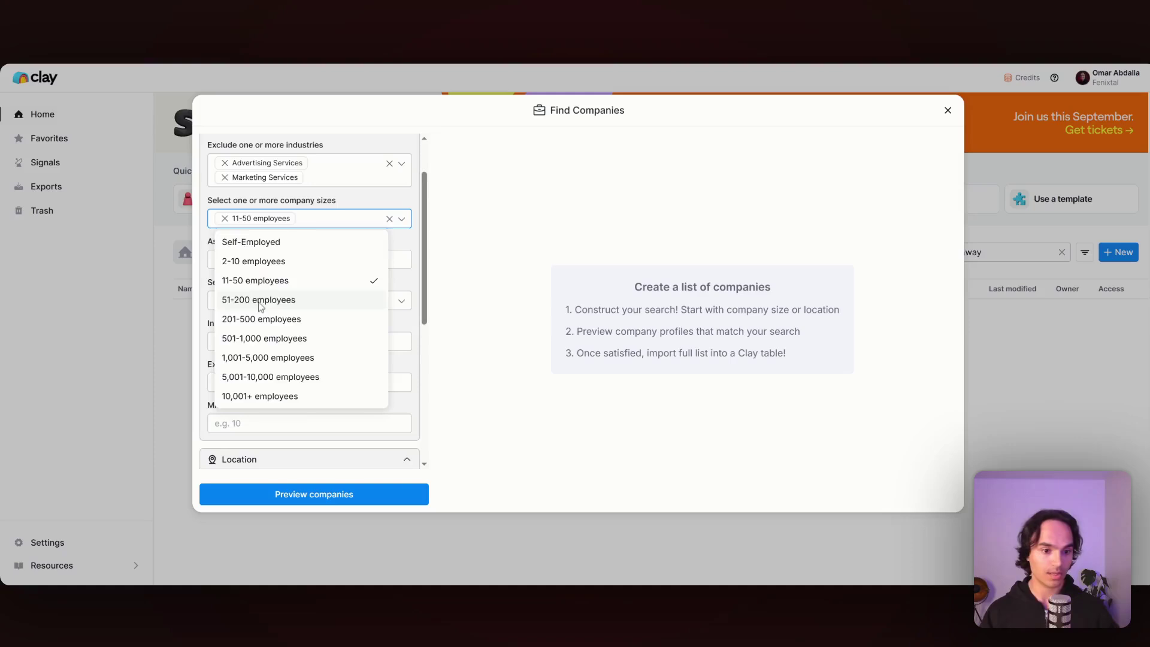
{"action": "left_click", "coordinate": [261, 306]}
{"action": "left_click", "coordinate": [488, 241]}
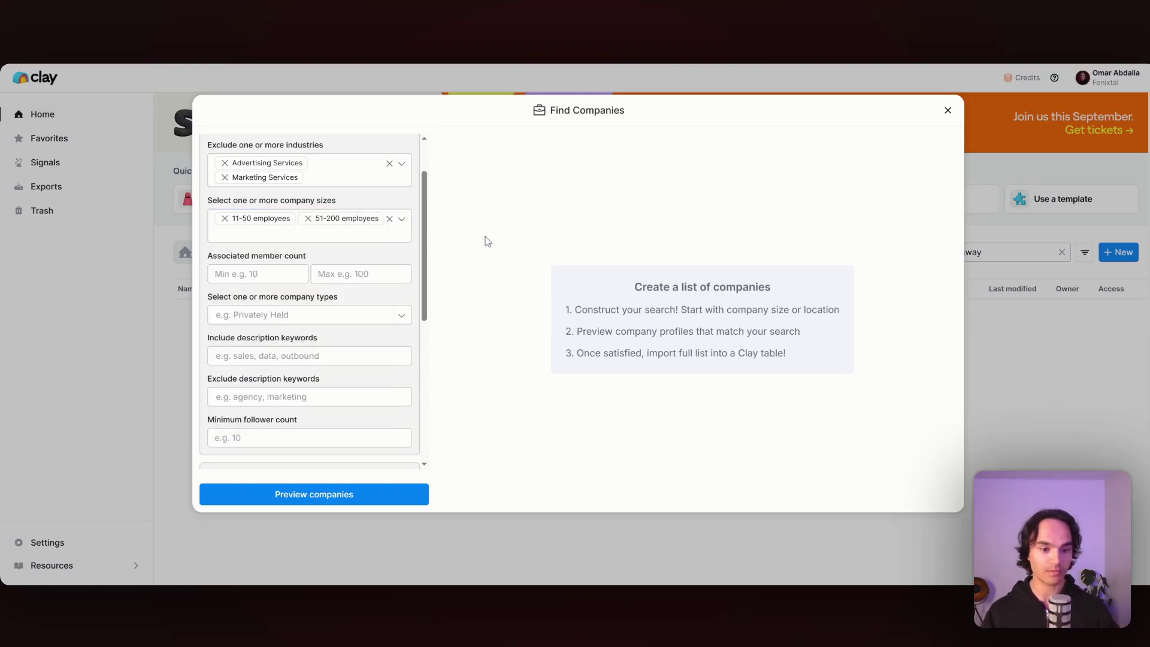
{"action": "scroll", "coordinate": [290, 272], "scroll_direction": "down", "scroll_amount": 2}
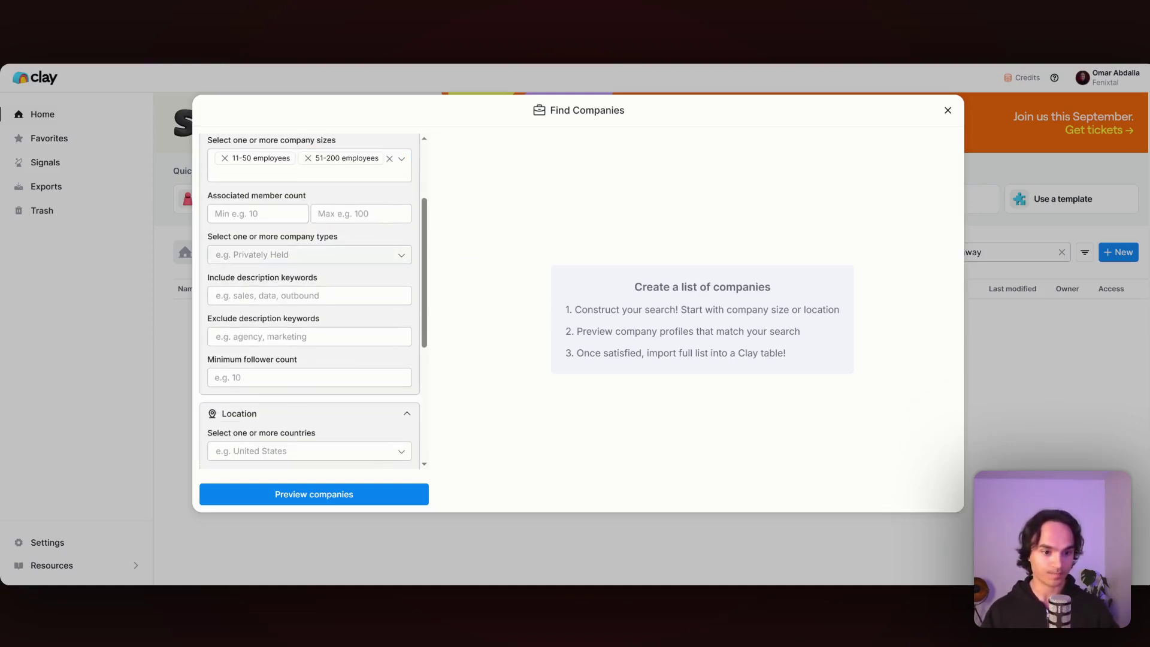
- Include the description keywords podcast, podcasts and podcast production in the company search, leaving the company type unset
{"action": "left_click", "coordinate": [281, 254]}
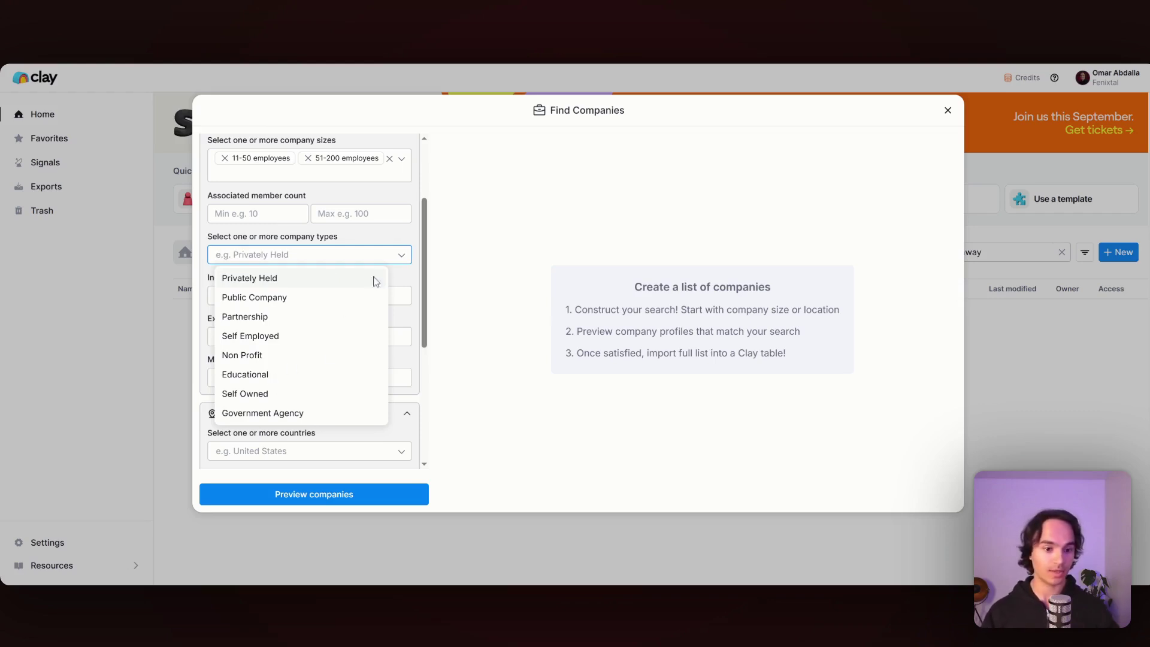
{"action": "left_click", "coordinate": [464, 226]}
{"action": "left_click", "coordinate": [336, 295]}
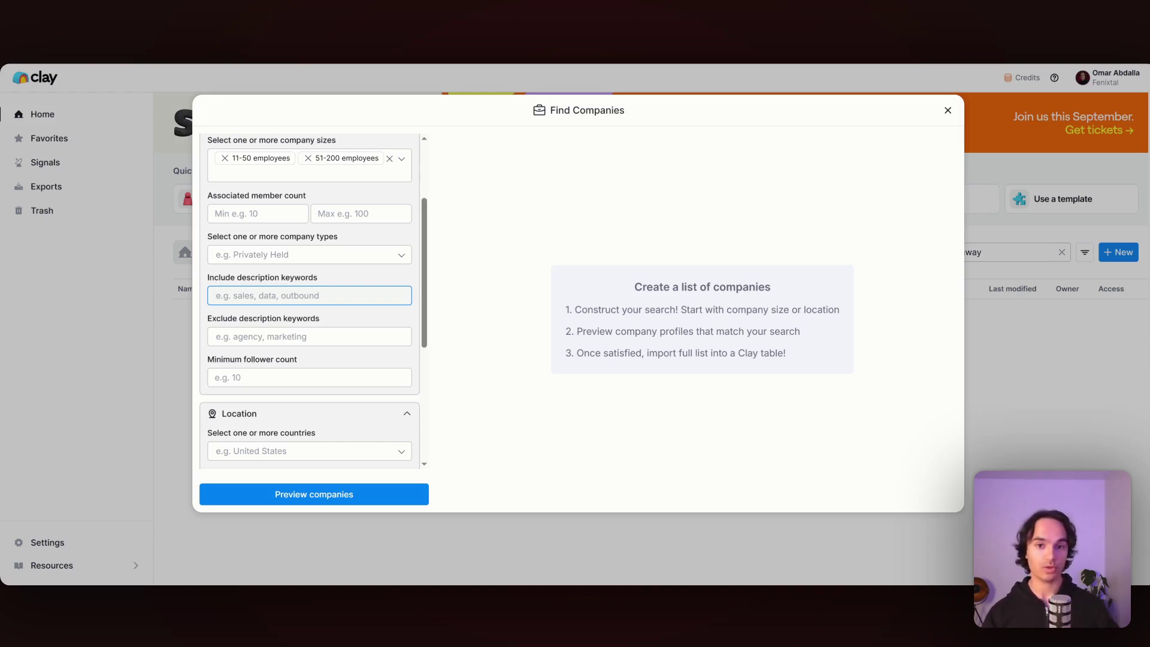
{"action": "scroll", "coordinate": [309, 299], "scroll_direction": "up", "scroll_amount": 3}
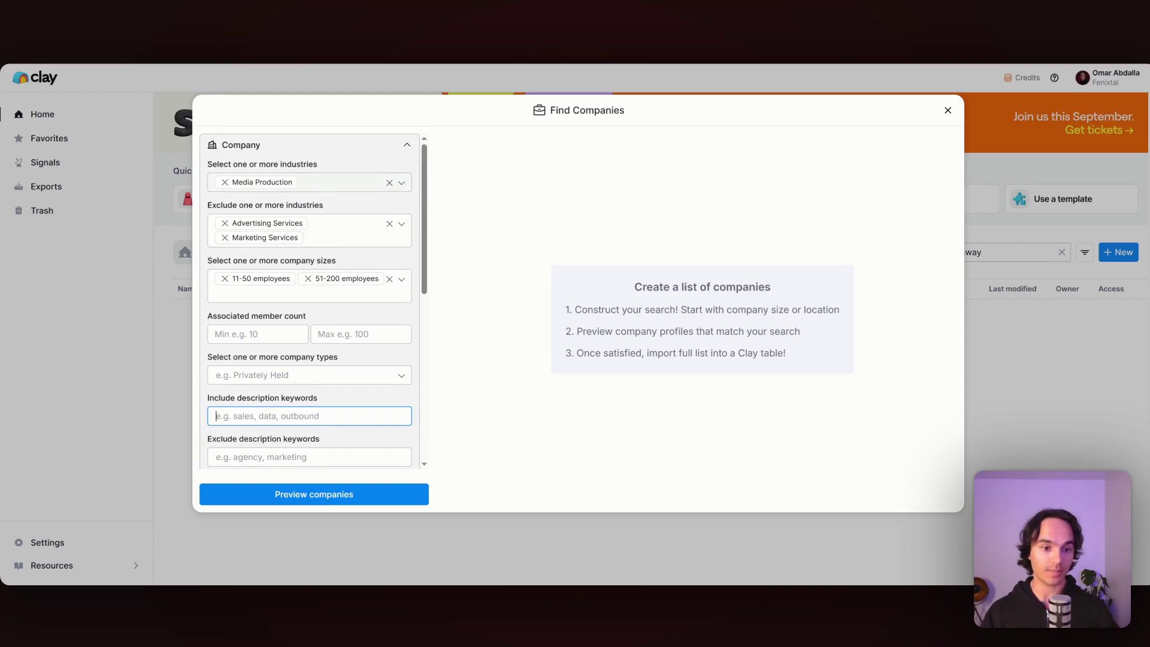
{"action": "scroll", "coordinate": [310, 299], "scroll_direction": "down", "scroll_amount": 3}
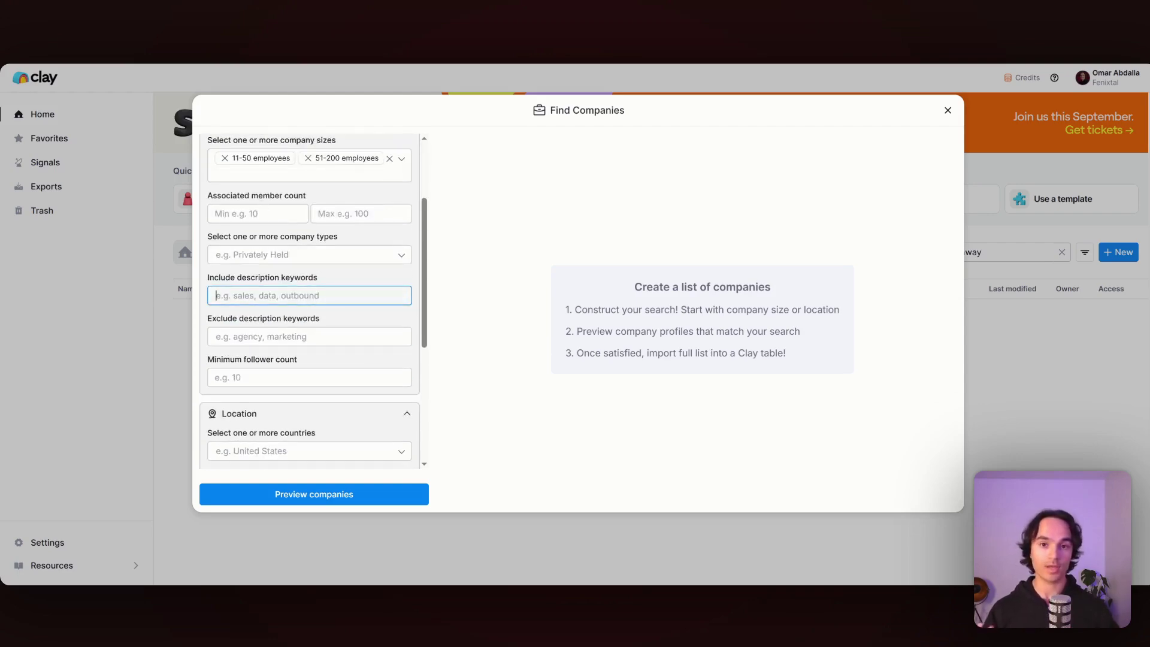
{"action": "type", "text": "podcast"}
{"action": "key", "text": "Return"}
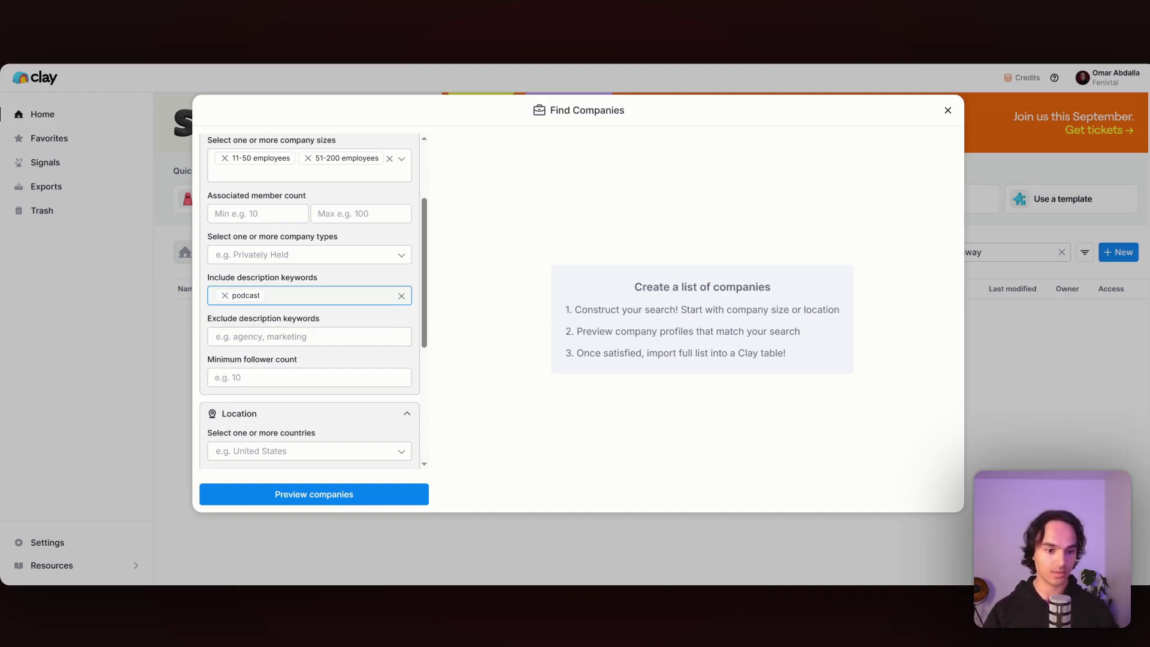
{"action": "type", "text": "podcasts"}
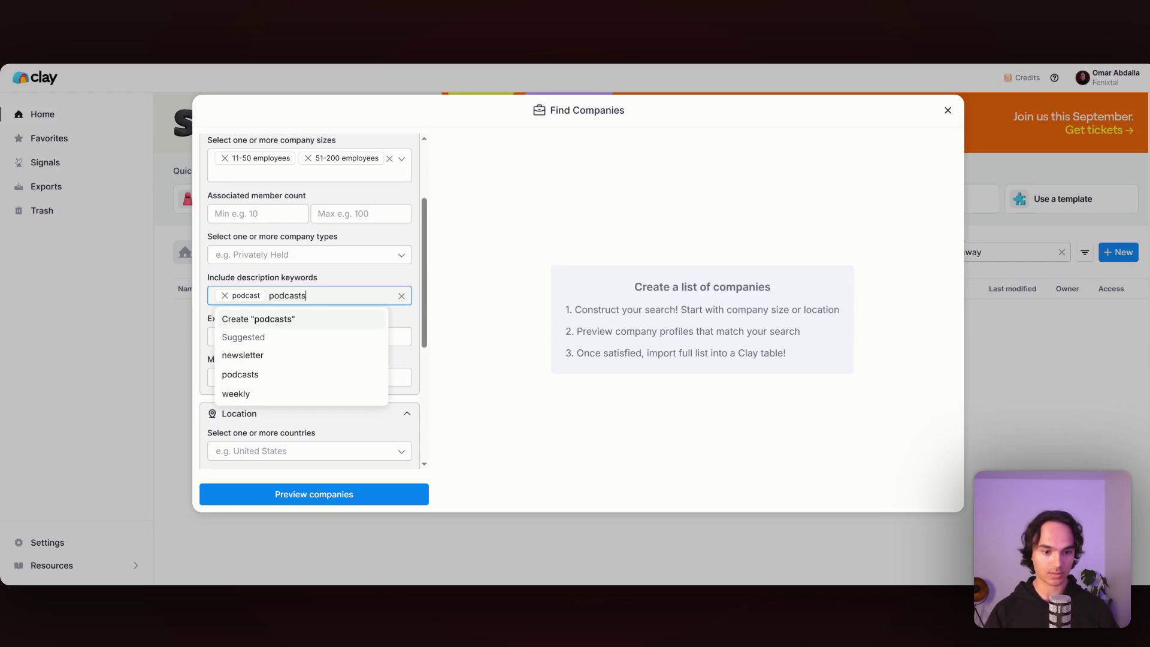
{"action": "key", "text": "Return"}
{"action": "type", "text": "podcast pr"}
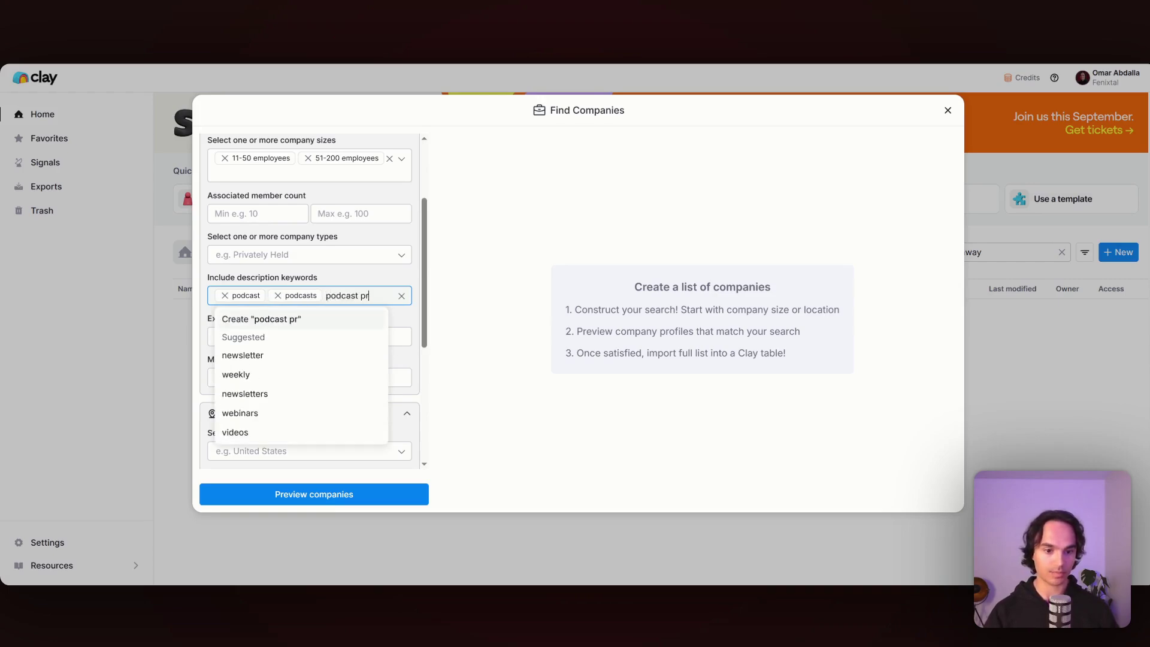
{"action": "type", "text": "oduction"}
{"action": "key", "text": "Return"}
{"action": "left_click", "coordinate": [409, 273]}
- Exclude companies whose descriptions contain the keywords lead generation and outbound
{"action": "scroll", "coordinate": [409, 273], "scroll_direction": "down", "scroll_amount": 1}
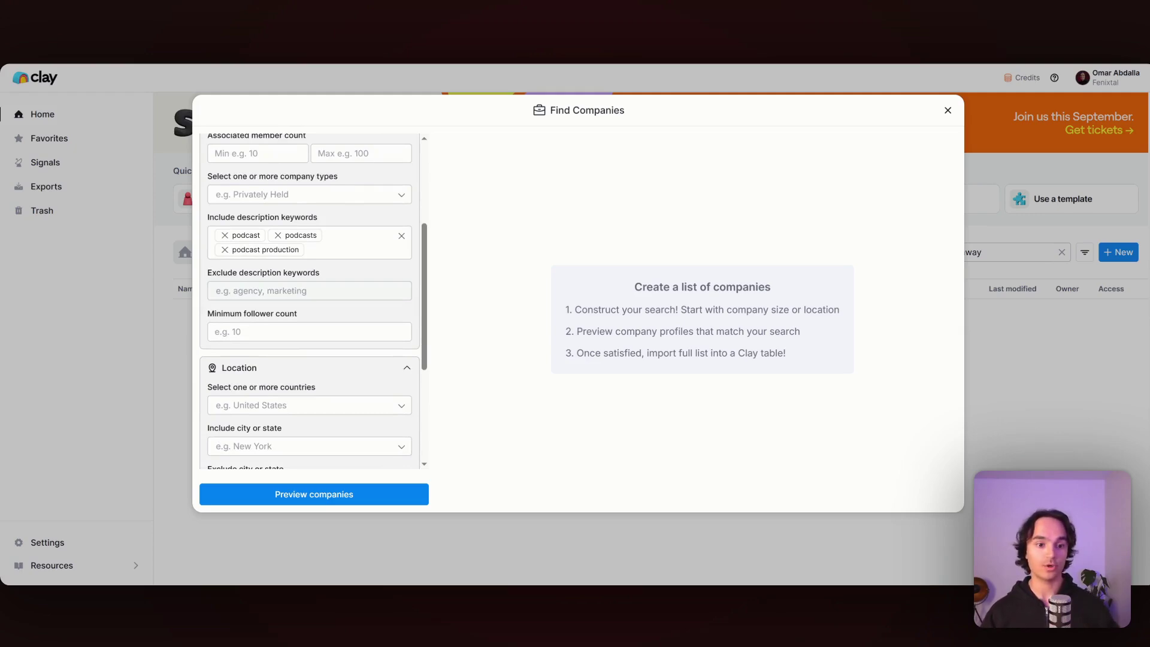
{"action": "scroll", "coordinate": [311, 251], "scroll_direction": "up", "scroll_amount": 3}
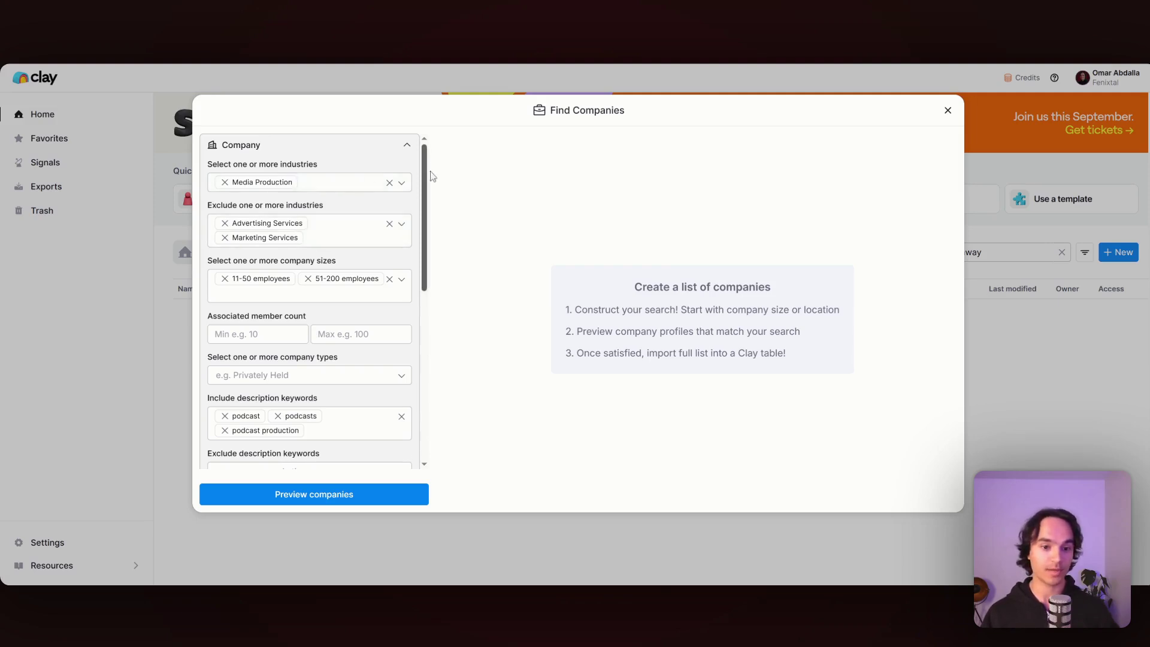
{"action": "scroll", "coordinate": [403, 187], "scroll_direction": "down", "scroll_amount": 1}
{"action": "scroll", "coordinate": [403, 187], "scroll_direction": "down", "scroll_amount": 3}
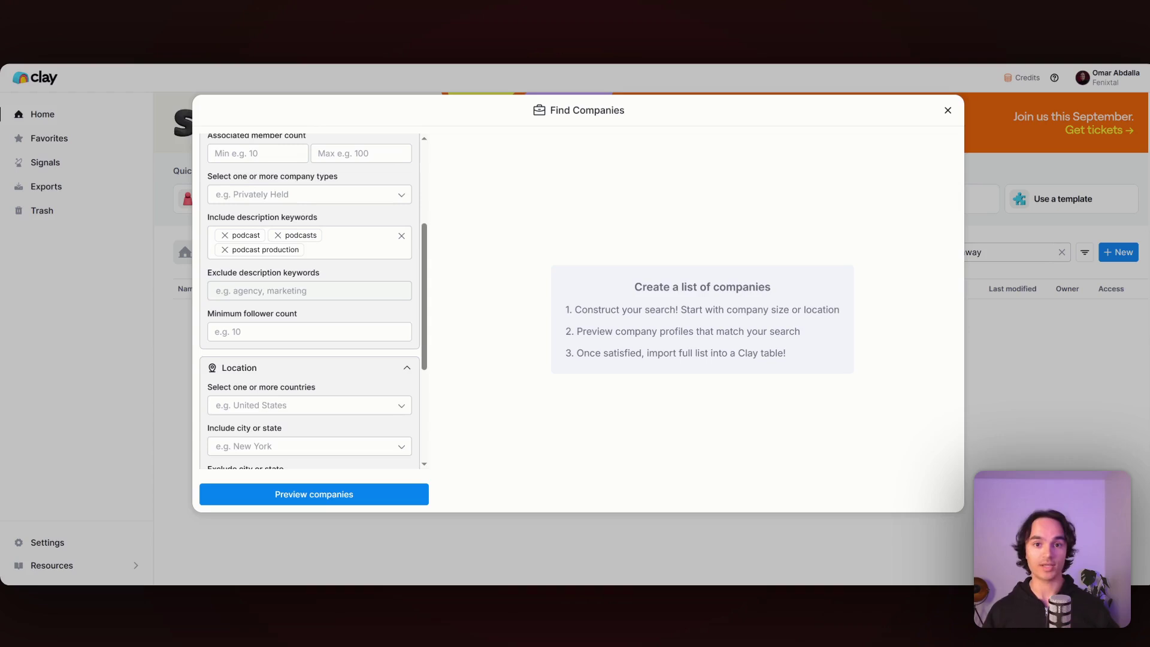
{"action": "left_click", "coordinate": [309, 291]}
{"action": "type", "text": "lead generation"}
{"action": "key", "text": "Return"}
{"action": "type", "text": "outbound"}
{"action": "key", "text": "Return"}
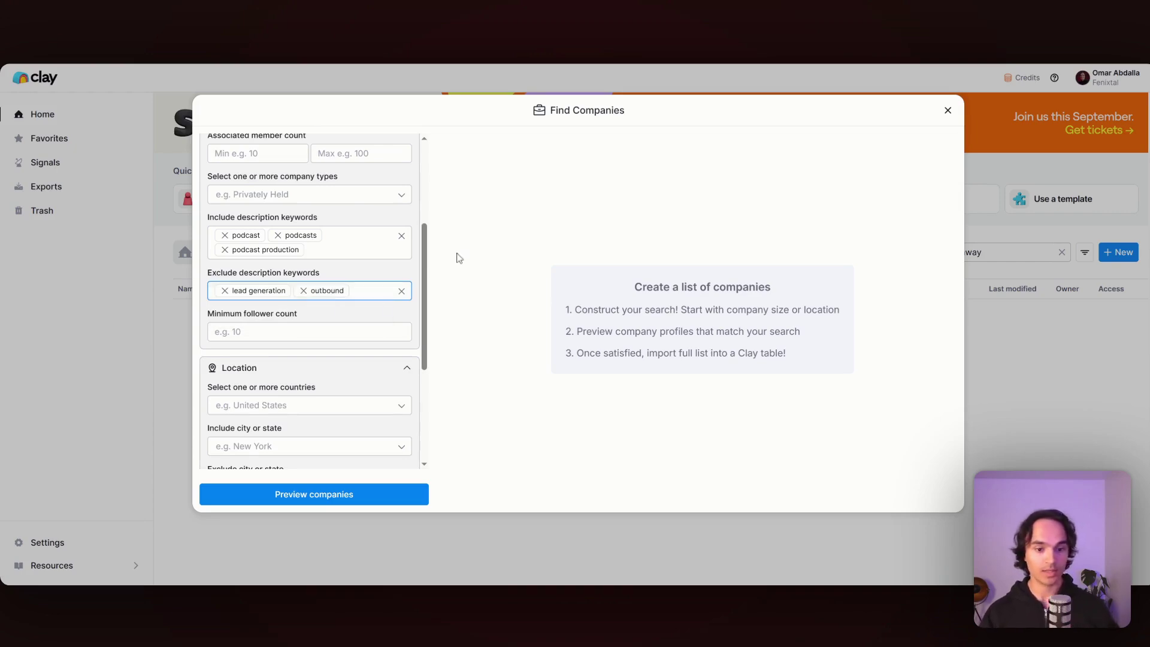
{"action": "left_click", "coordinate": [383, 312]}
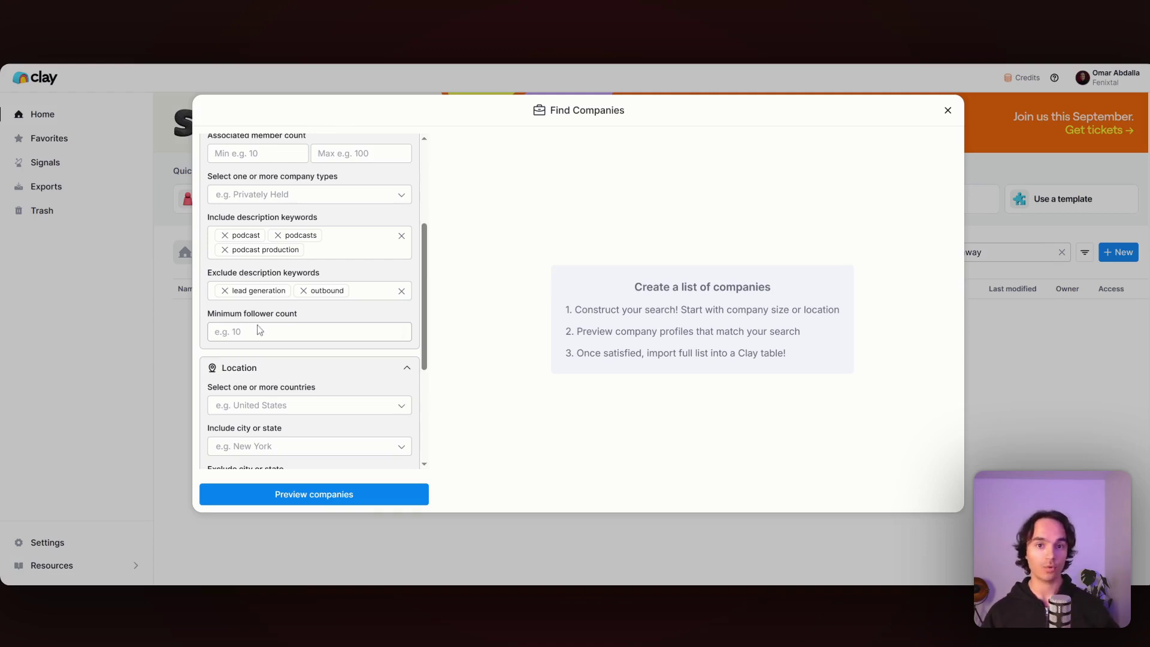
- Restrict the company search location to the United States
{"action": "scroll", "coordinate": [259, 330], "scroll_direction": "down", "scroll_amount": 3}
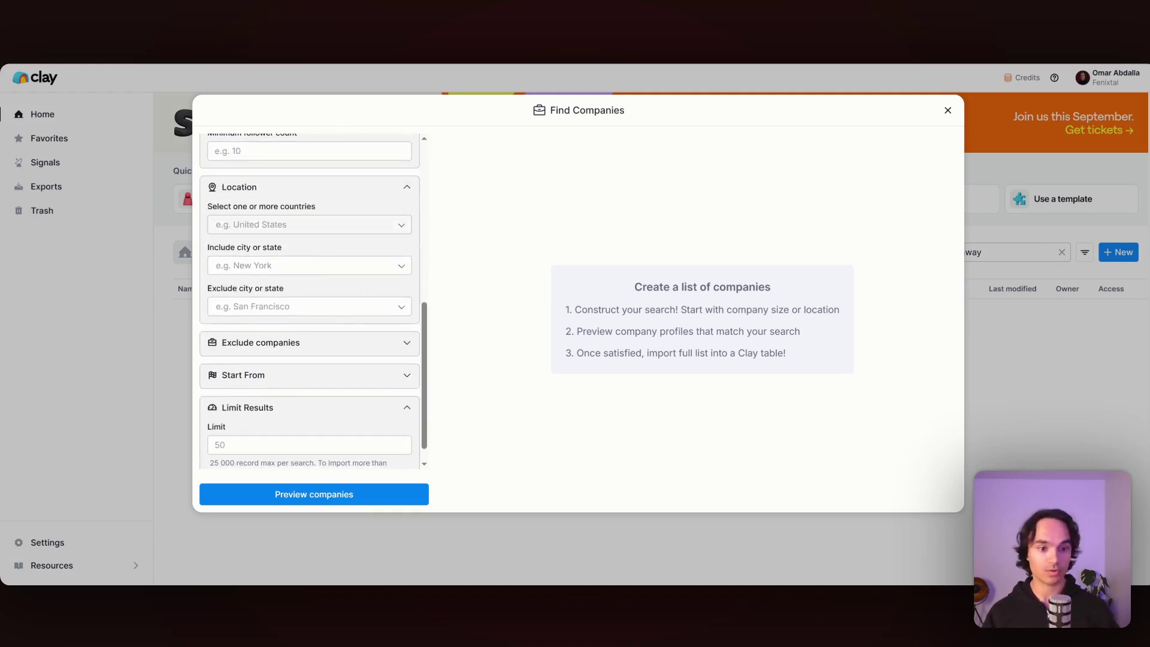
{"action": "left_click", "coordinate": [217, 225]}
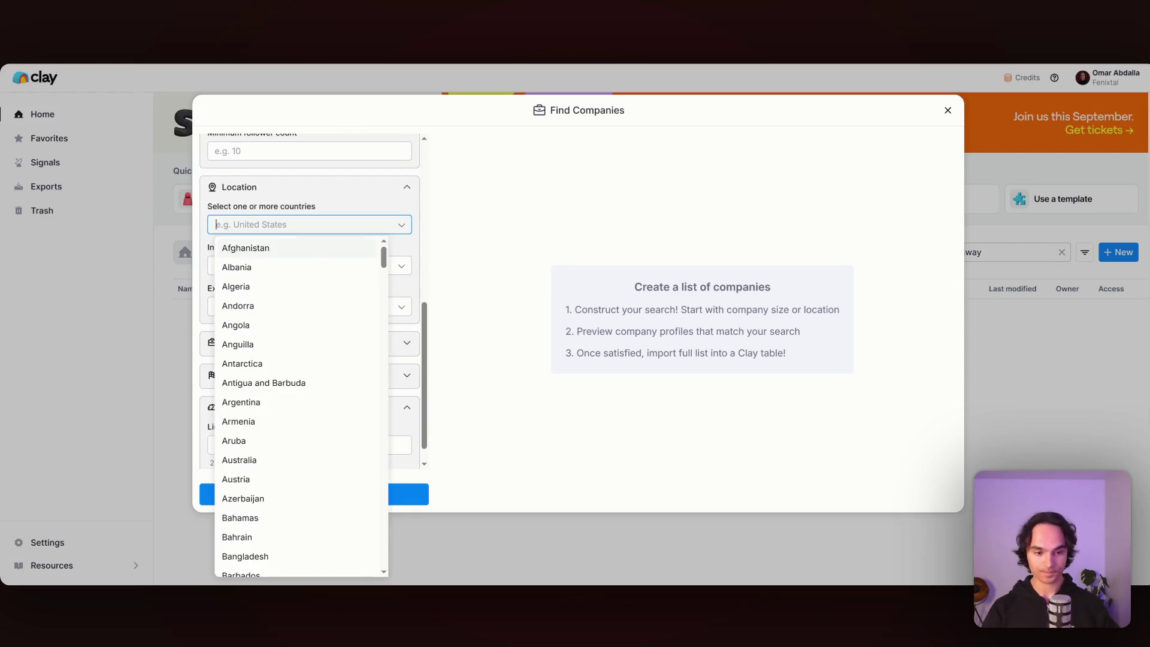
{"action": "type", "text": "united"}
{"action": "left_click", "coordinate": [280, 292]}
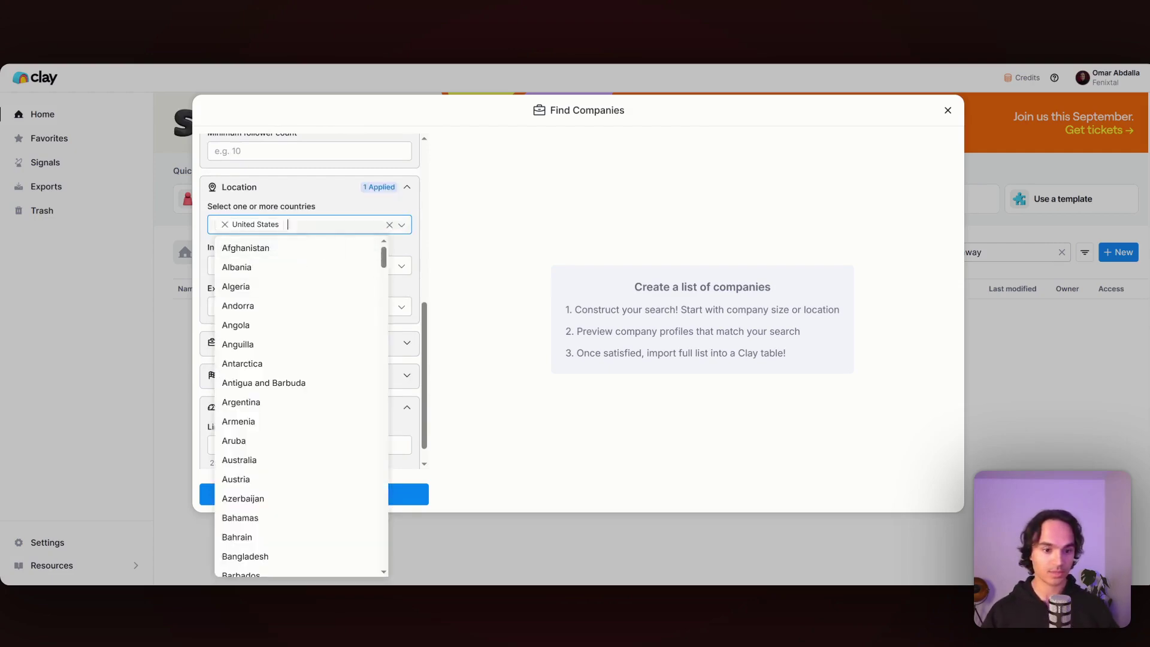
{"action": "scroll", "coordinate": [424, 242], "scroll_direction": "up", "scroll_amount": 5}
{"action": "scroll", "coordinate": [424, 243], "scroll_direction": "down", "scroll_amount": 2}
{"action": "scroll", "coordinate": [424, 243], "scroll_direction": "down", "scroll_amount": 3}
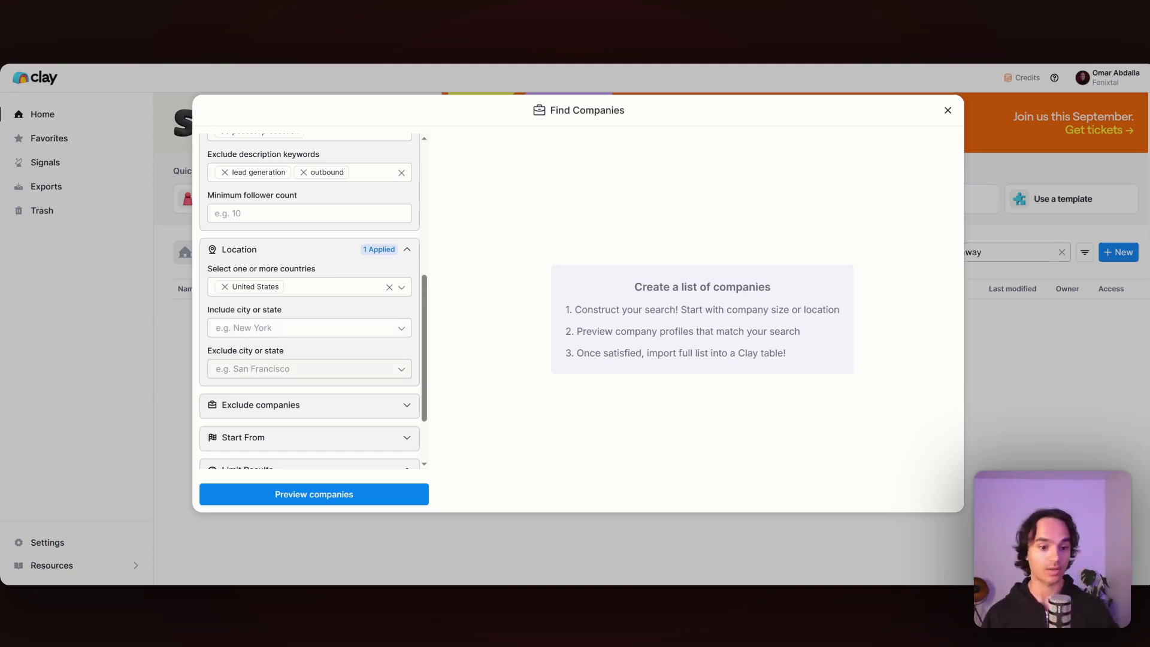
- Look at the Start From options for lookalike companies, then collapse the section without entering any
{"action": "scroll", "coordinate": [285, 303], "scroll_direction": "down", "scroll_amount": 2}
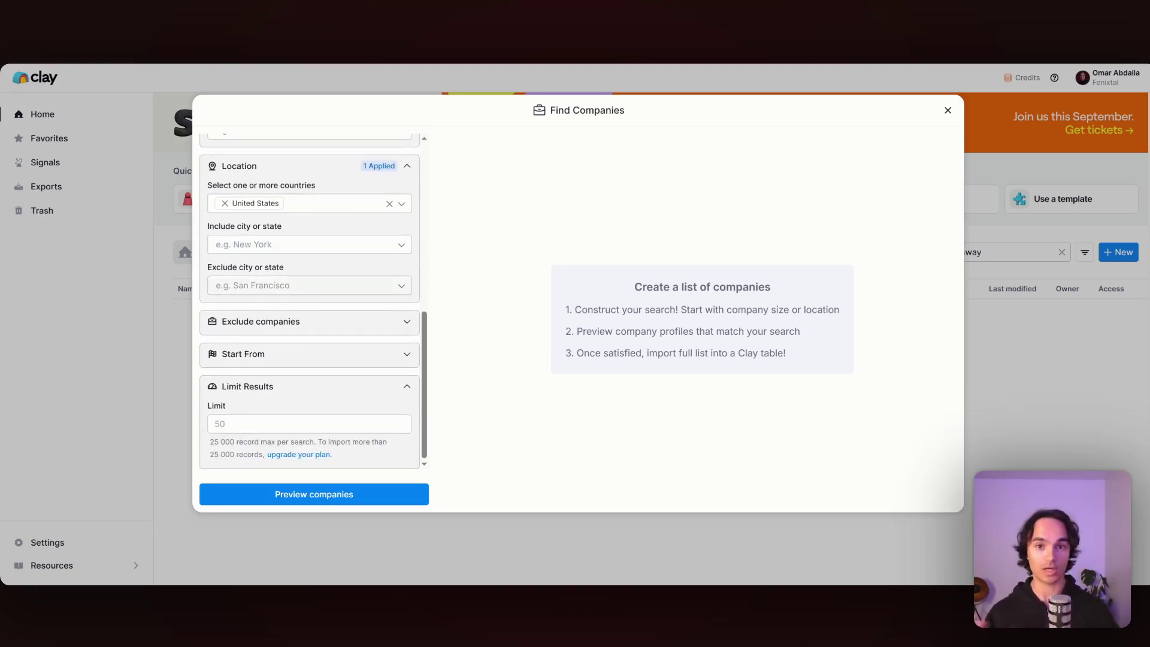
{"action": "left_click", "coordinate": [318, 353]}
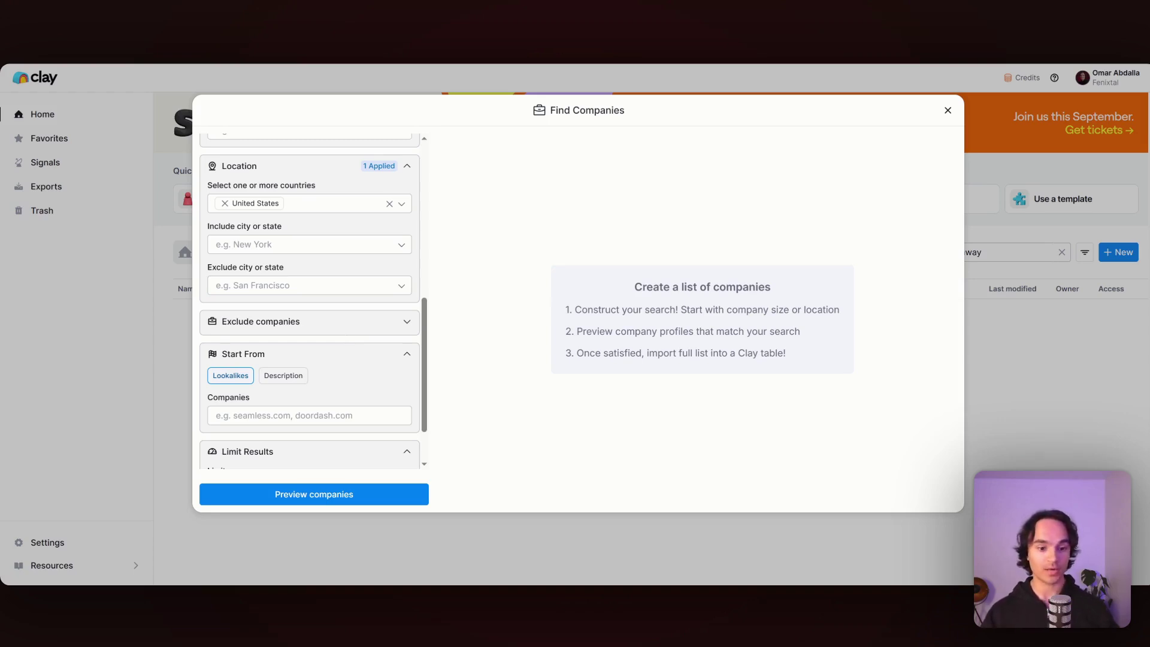
{"action": "scroll", "coordinate": [263, 440], "scroll_direction": "down", "scroll_amount": 1}
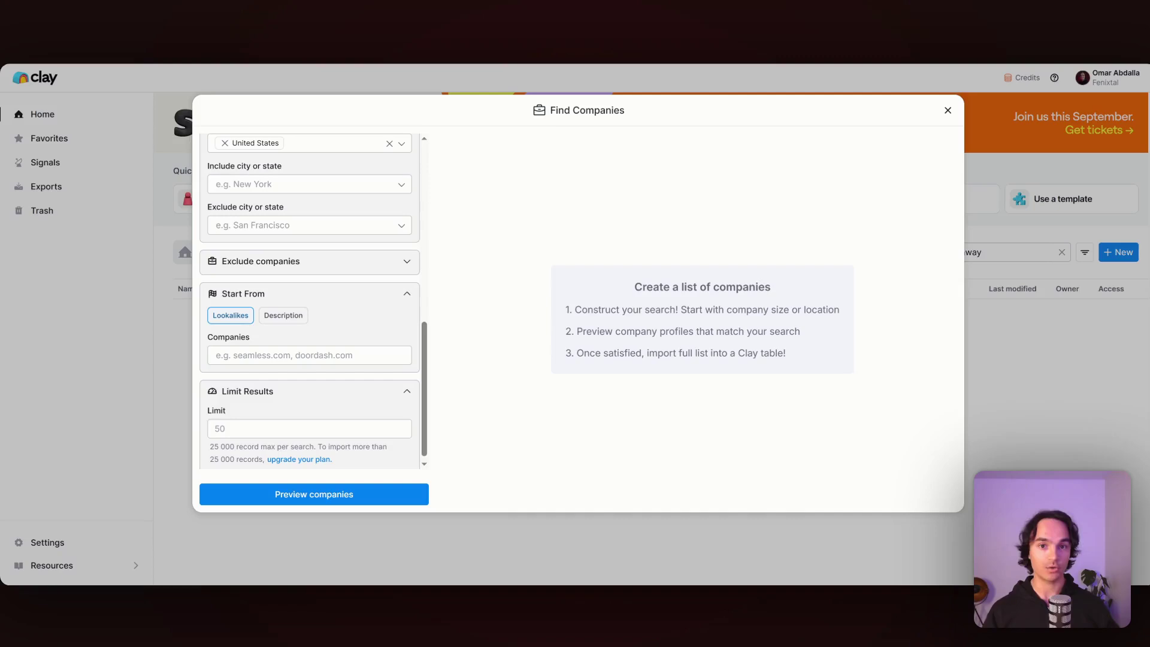
{"action": "left_click", "coordinate": [407, 294]}
- Limit the company search to 200 results and preview the matching companies
{"action": "left_click", "coordinate": [270, 422]}
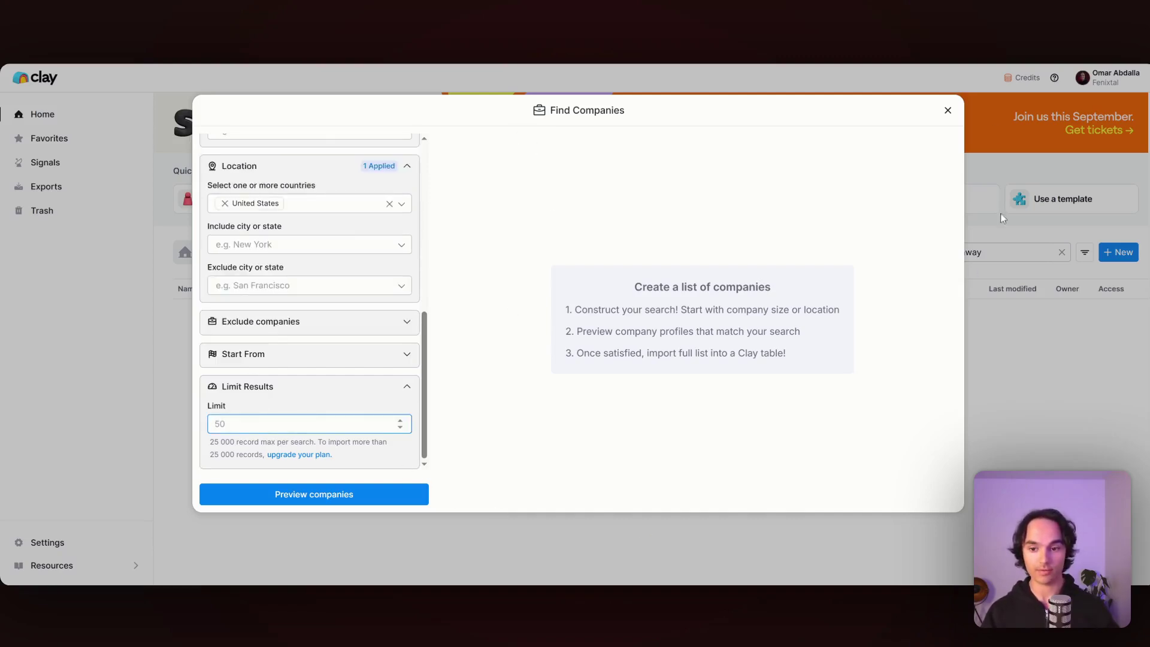
{"action": "scroll", "coordinate": [210, 253], "scroll_direction": "up", "scroll_amount": 5}
{"action": "scroll", "coordinate": [253, 405], "scroll_direction": "down", "scroll_amount": 5}
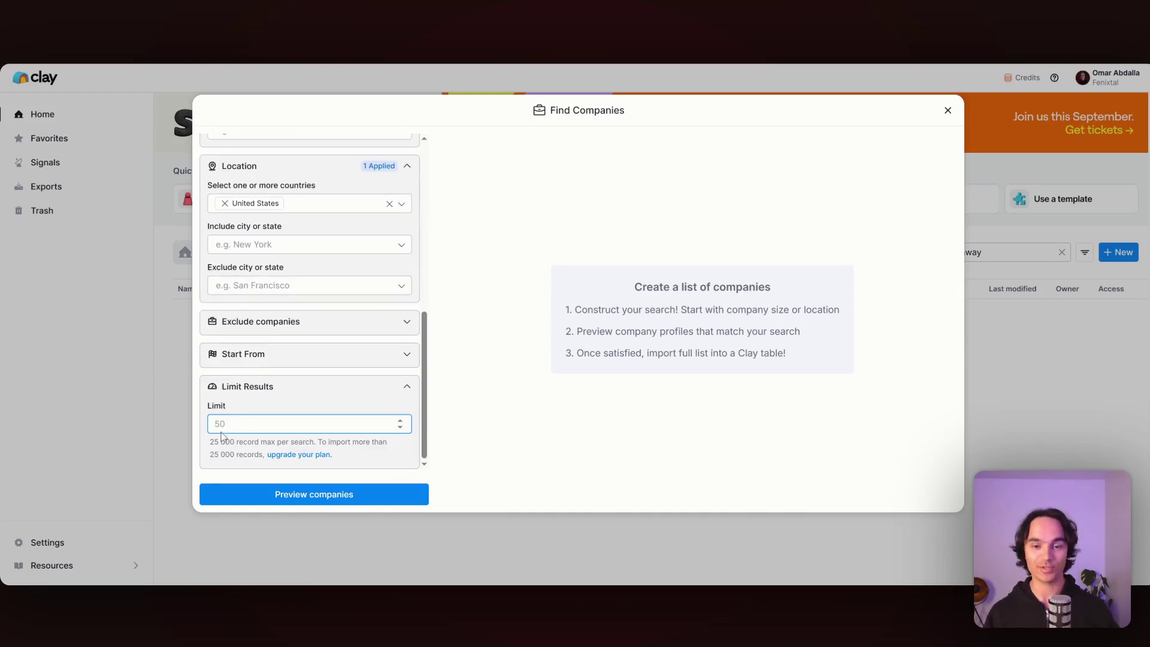
{"action": "type", "text": "200"}
{"action": "left_click", "coordinate": [218, 494]}
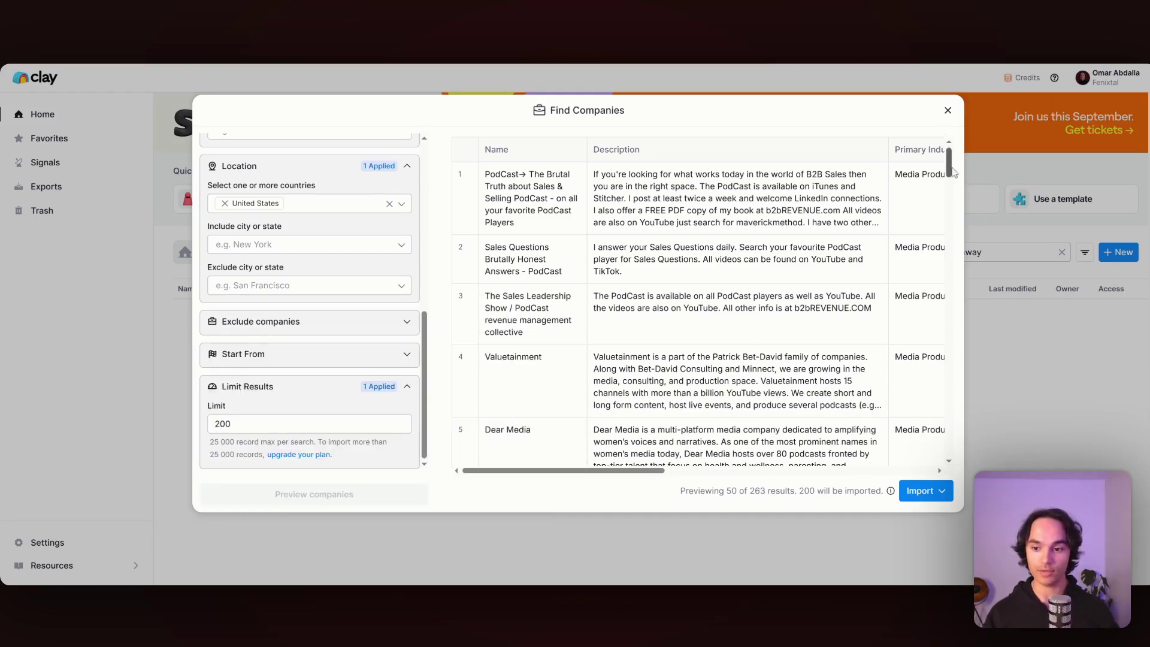
- Look through the previewed companies' descriptions, sizes, types and locations, and check how many will be imported
{"action": "scroll", "coordinate": [788, 232], "scroll_direction": "down", "scroll_amount": 10}
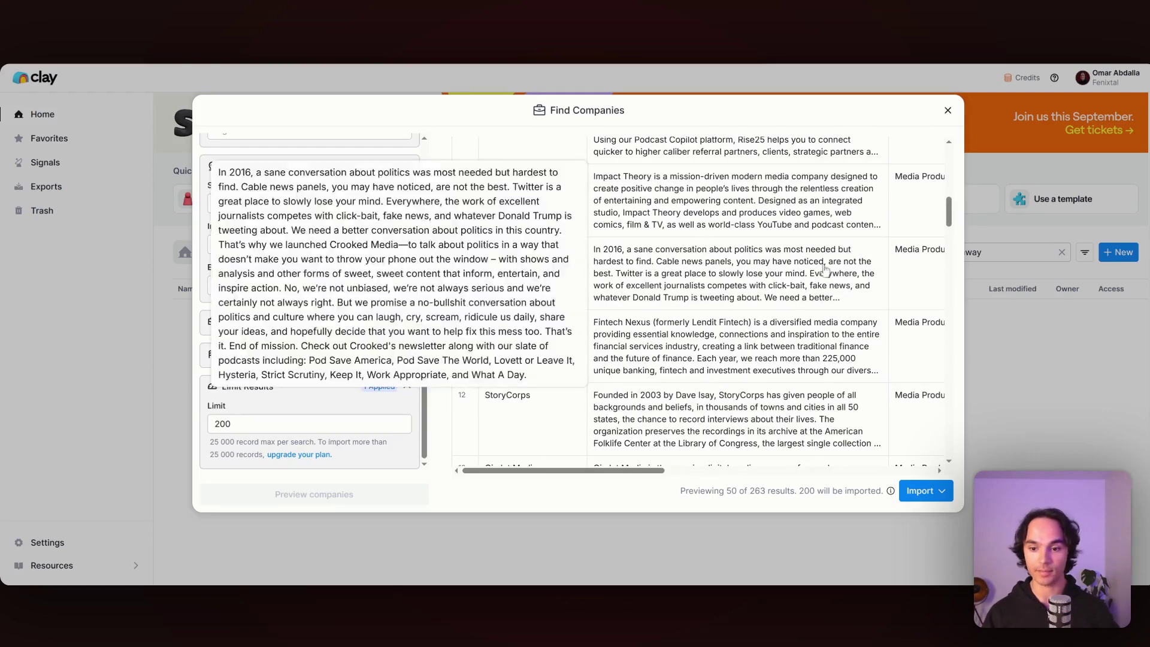
{"action": "scroll", "coordinate": [788, 233], "scroll_direction": "right", "scroll_amount": 10}
{"action": "scroll", "coordinate": [922, 213], "scroll_direction": "right", "scroll_amount": 2}
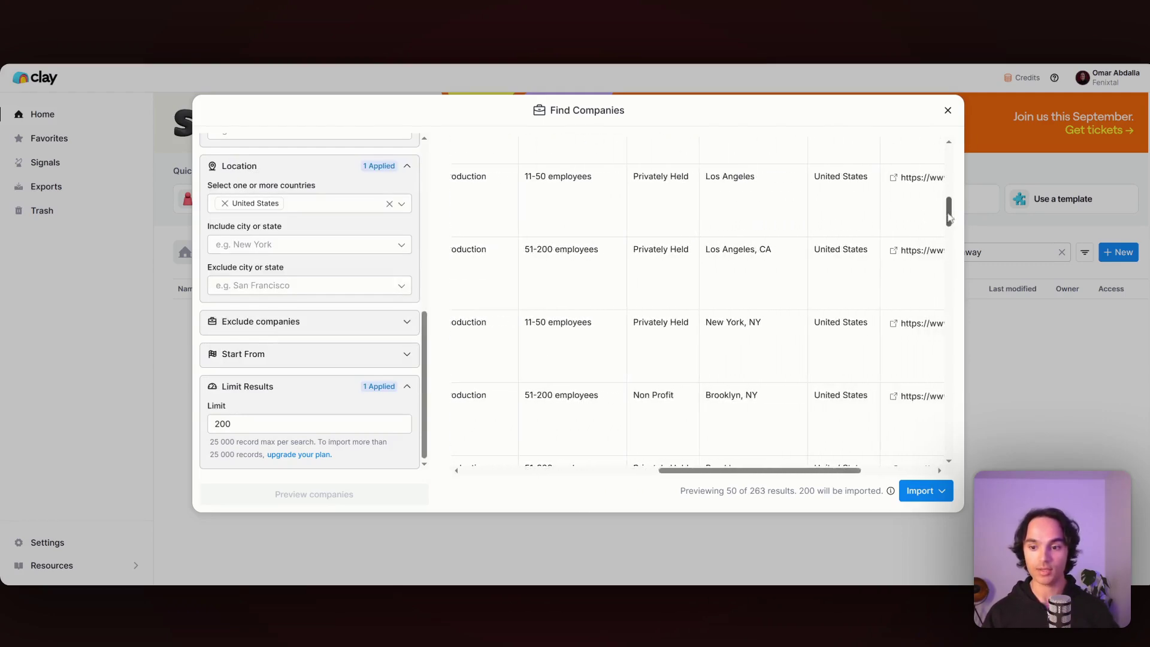
{"action": "left_click_drag", "start_coordinate": [948, 216], "coordinate": [921, 368]}
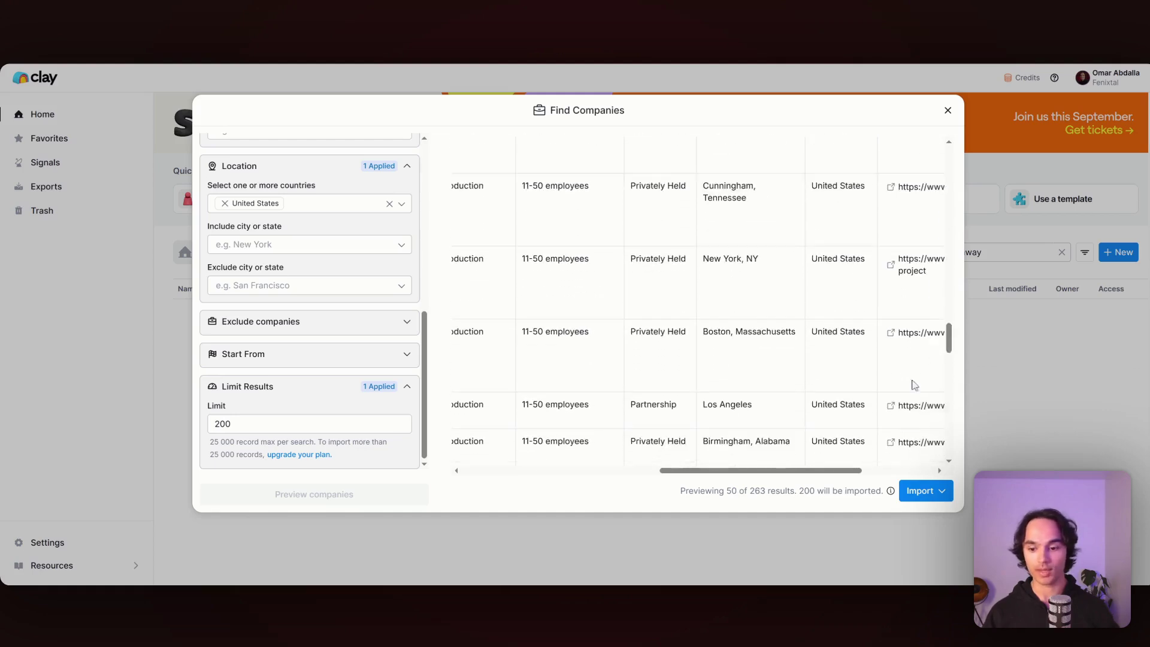
{"action": "left_click_drag", "start_coordinate": [797, 490], "coordinate": [860, 490]}
- Import the found companies into a new table without any additional enrichments
{"action": "left_click", "coordinate": [922, 491]}
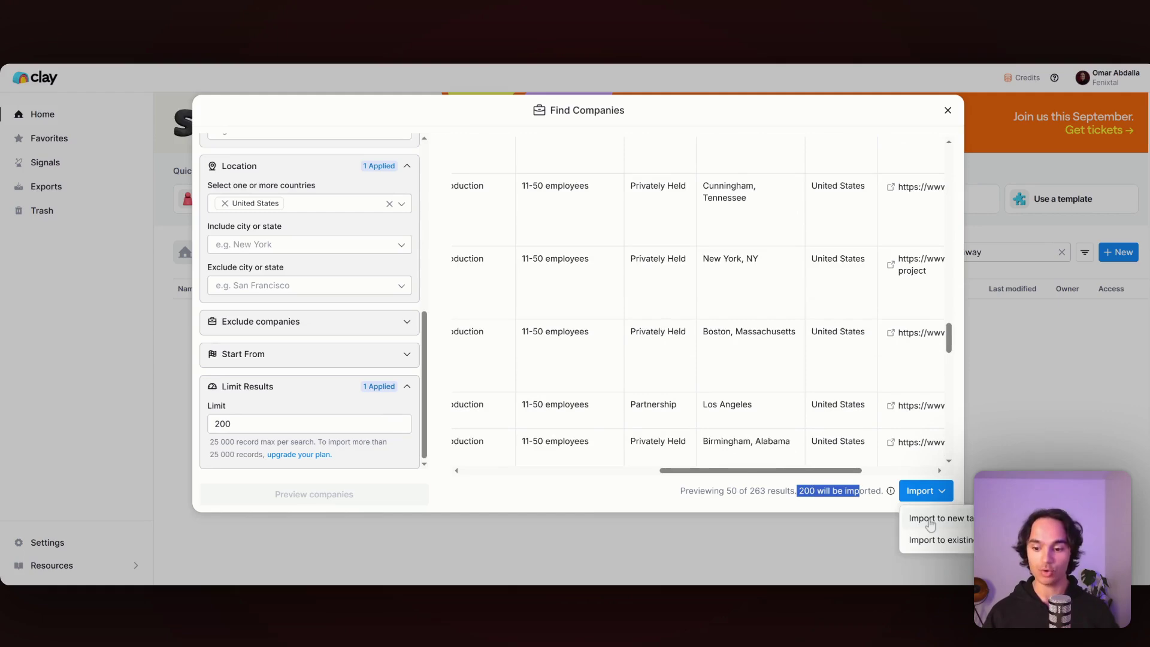
{"action": "left_click", "coordinate": [929, 524]}
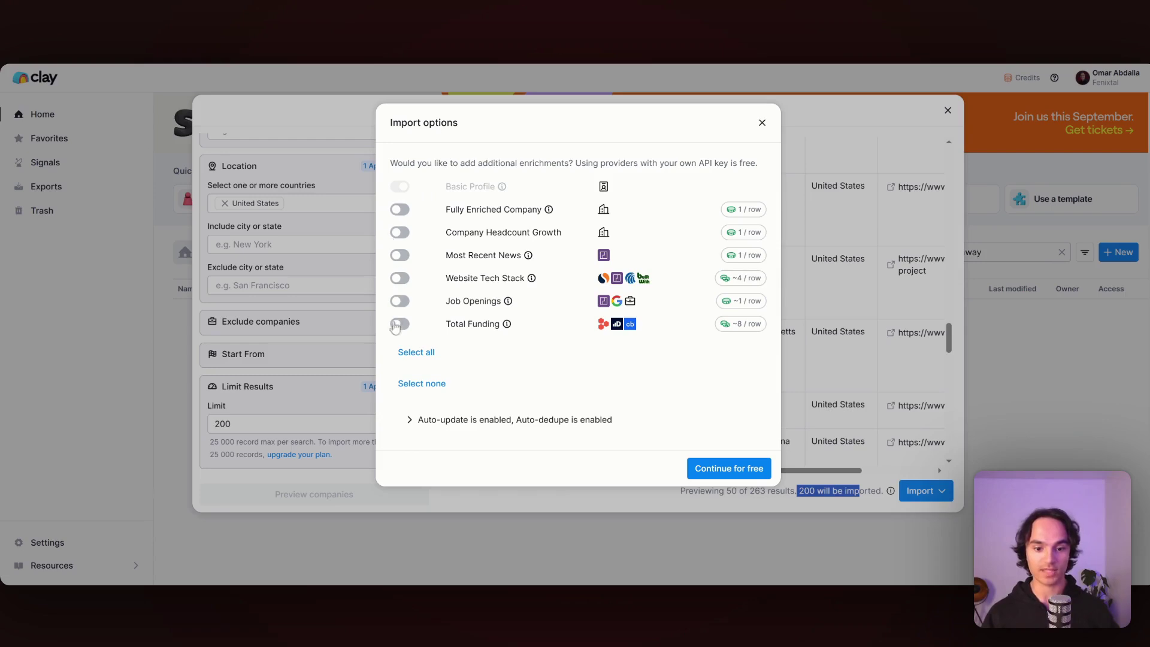
{"action": "left_click", "coordinate": [716, 466]}
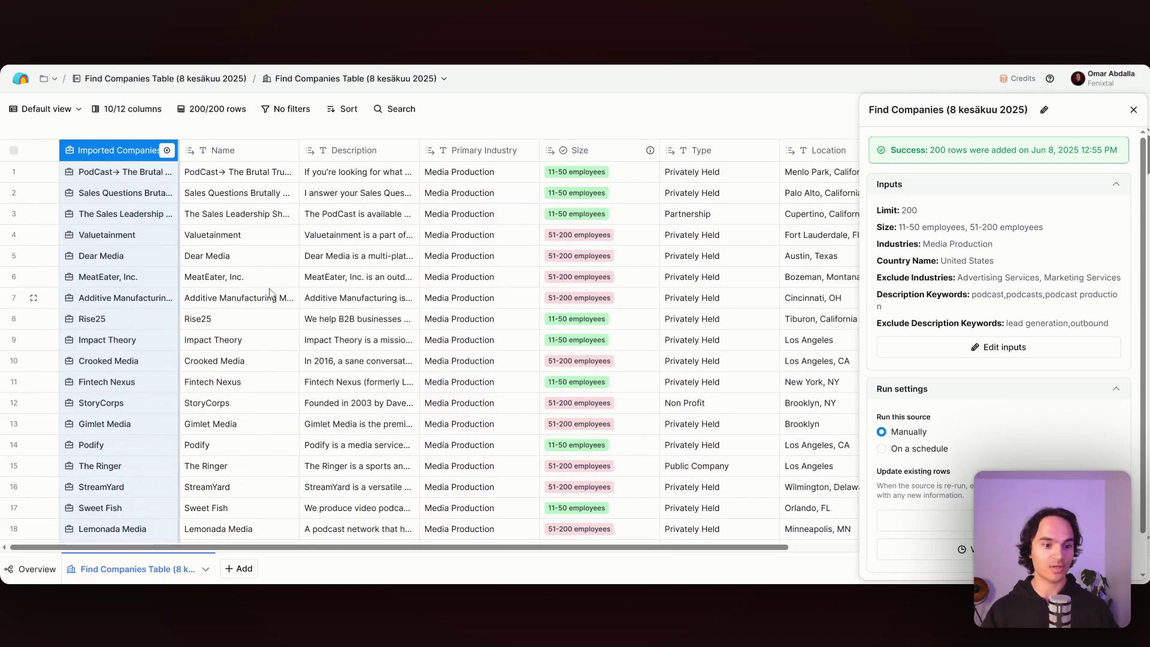
{"action": "scroll", "coordinate": [288, 240], "scroll_direction": "down", "scroll_amount": 8}
{"action": "scroll", "coordinate": [288, 269], "scroll_direction": "down", "scroll_amount": 20}
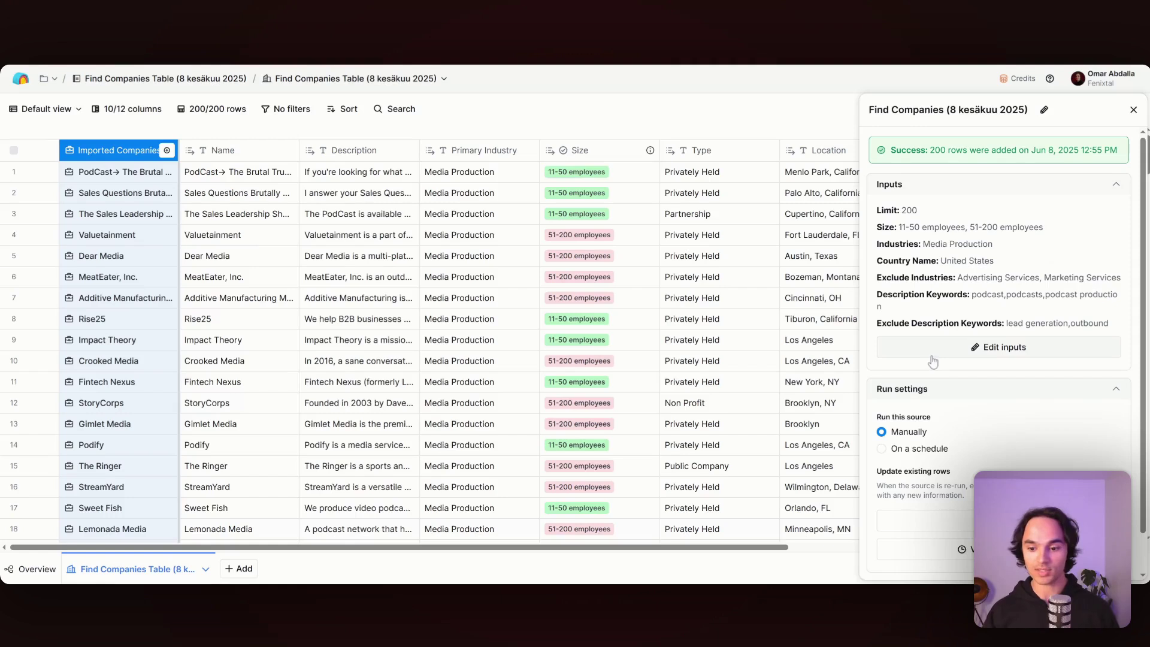
- Check the source's scheduled run options, then switch it back to running manually and close its settings
{"action": "left_click", "coordinate": [881, 448]}
{"action": "scroll", "coordinate": [922, 407], "scroll_direction": "down", "scroll_amount": 2}
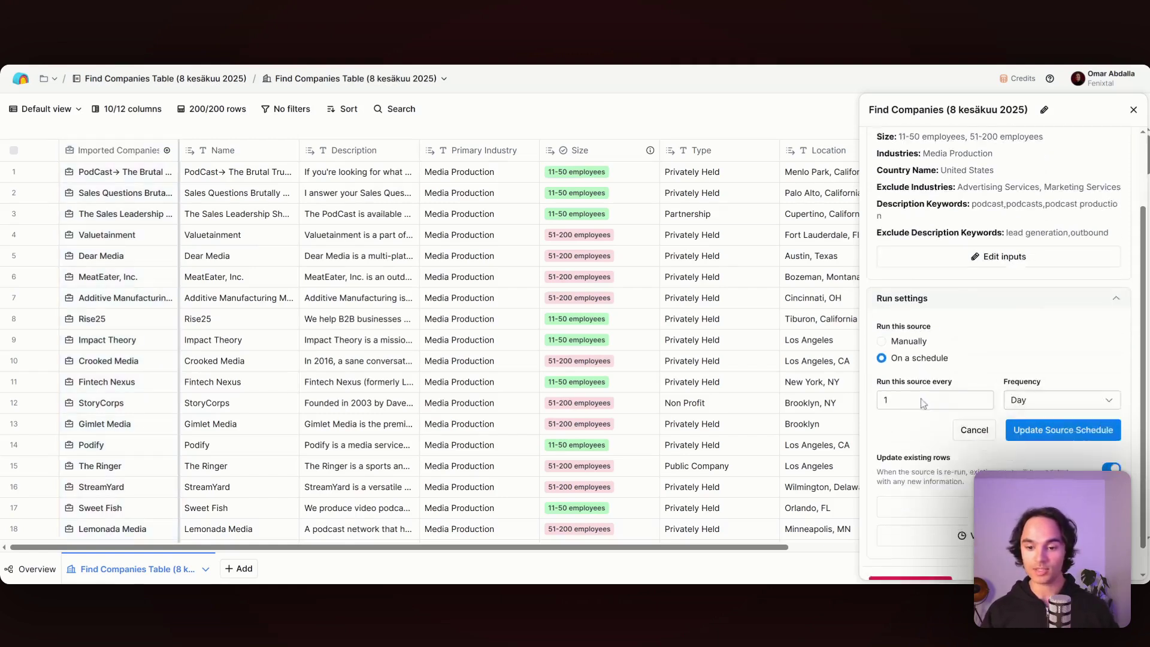
{"action": "scroll", "coordinate": [922, 403], "scroll_direction": "down", "scroll_amount": 1}
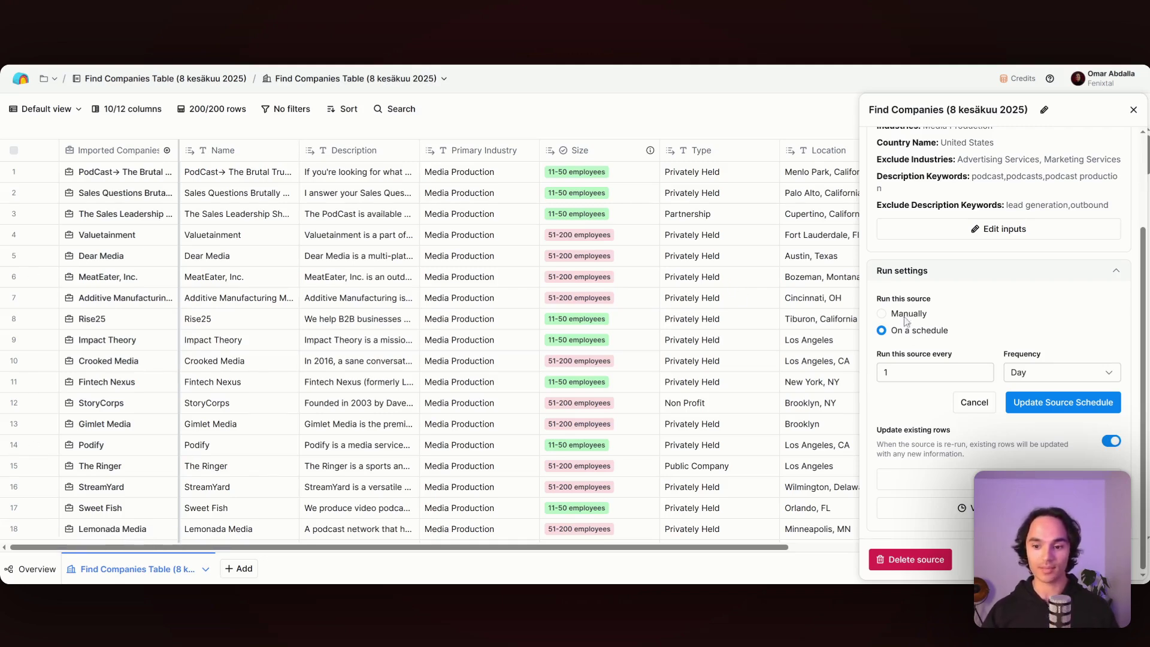
{"action": "left_click", "coordinate": [882, 313]}
{"action": "key", "text": "Escape"}
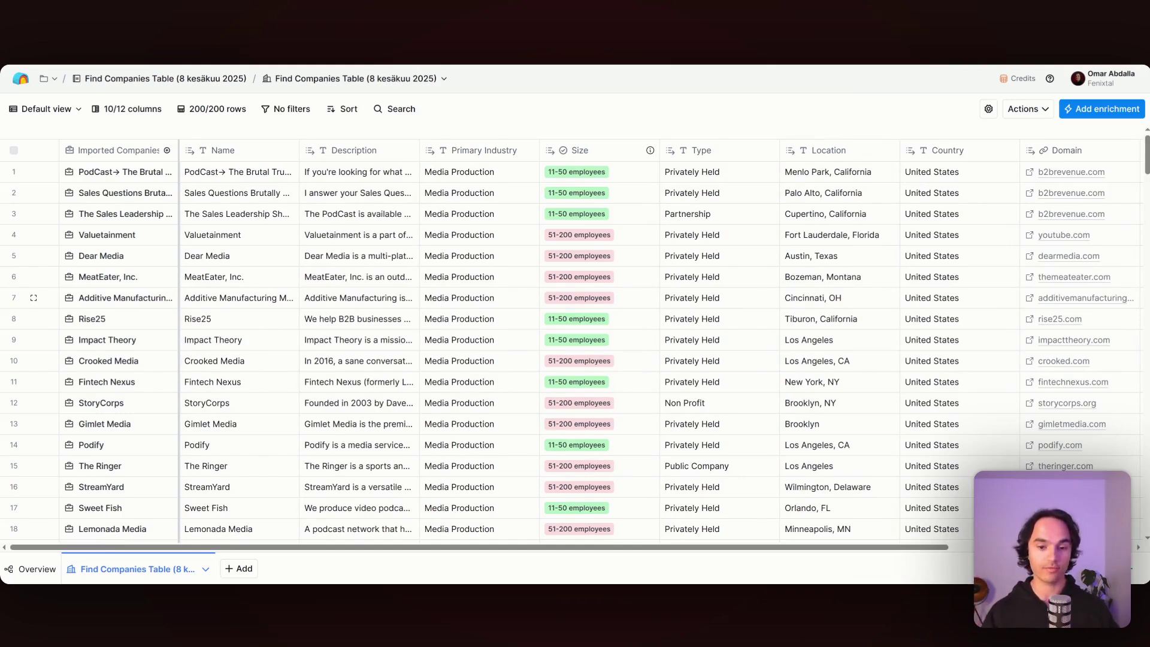
- Start a people search for the companies in the imported table
{"action": "scroll", "coordinate": [457, 298], "scroll_direction": "right", "scroll_amount": 2}
{"action": "scroll", "coordinate": [457, 297], "scroll_direction": "right", "scroll_amount": 5}
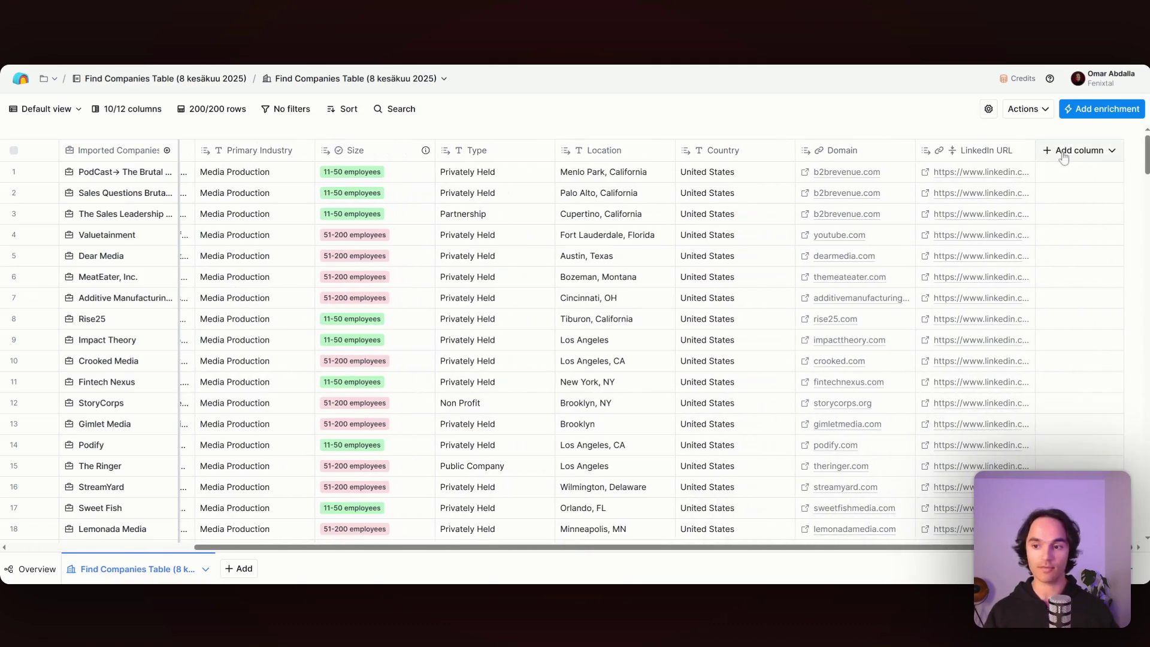
{"action": "left_click", "coordinate": [1035, 115]}
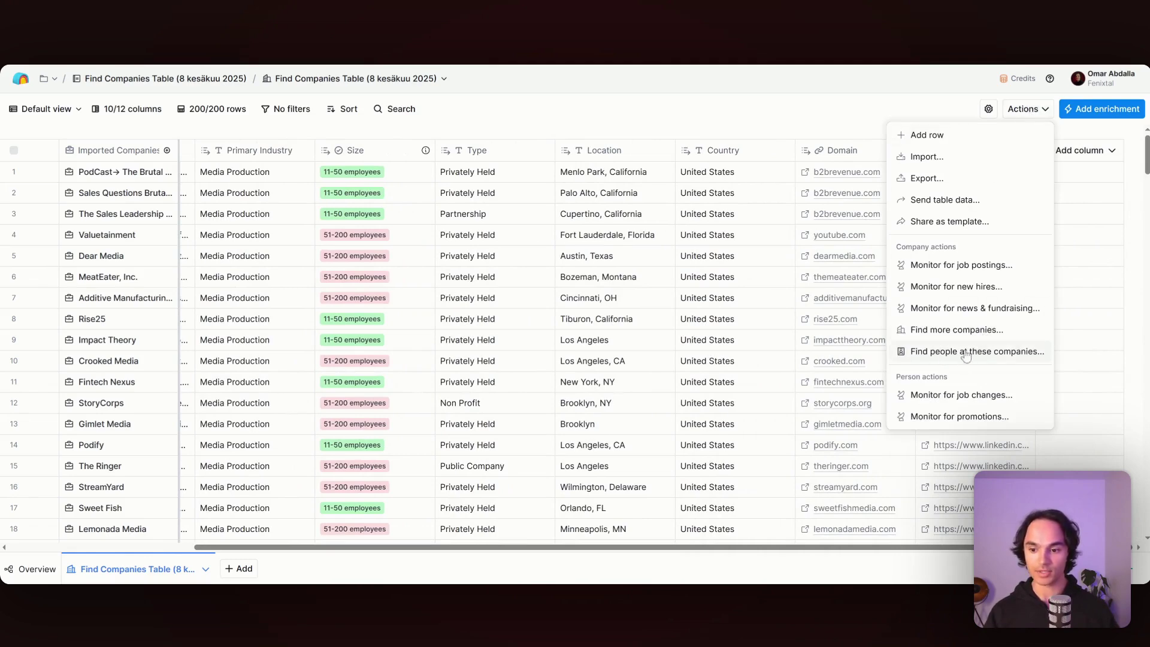
{"action": "left_click", "coordinate": [942, 352]}
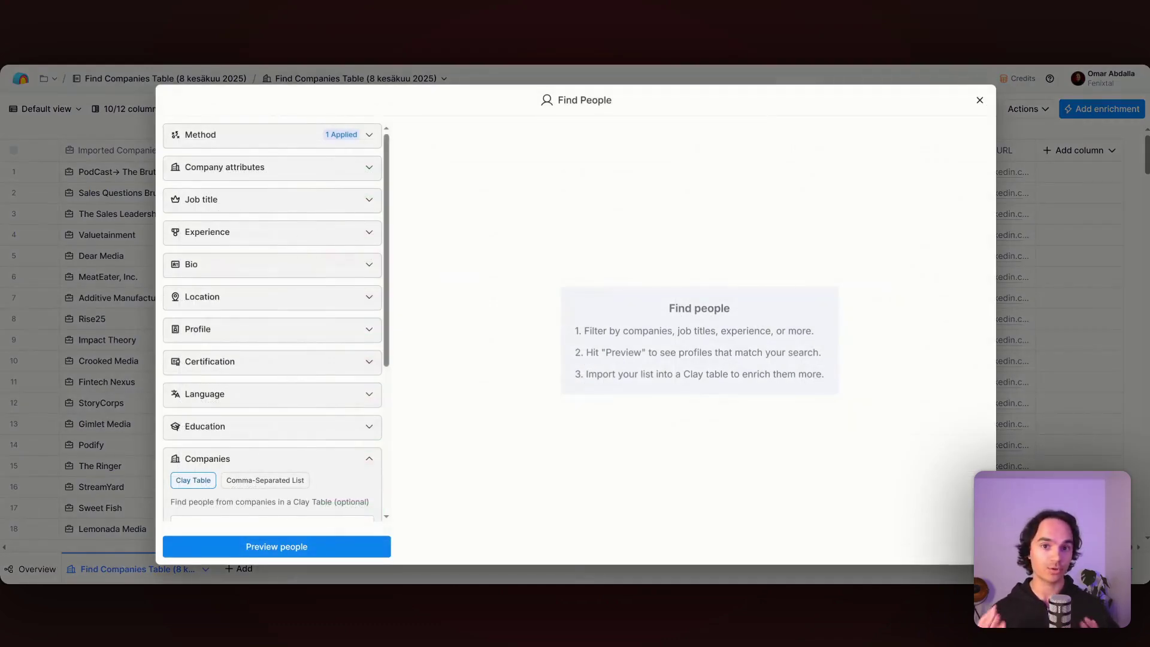
- Filter the people search by job title to include the Sales and the Marketing and Public Relations job functions
{"action": "left_click", "coordinate": [305, 172]}
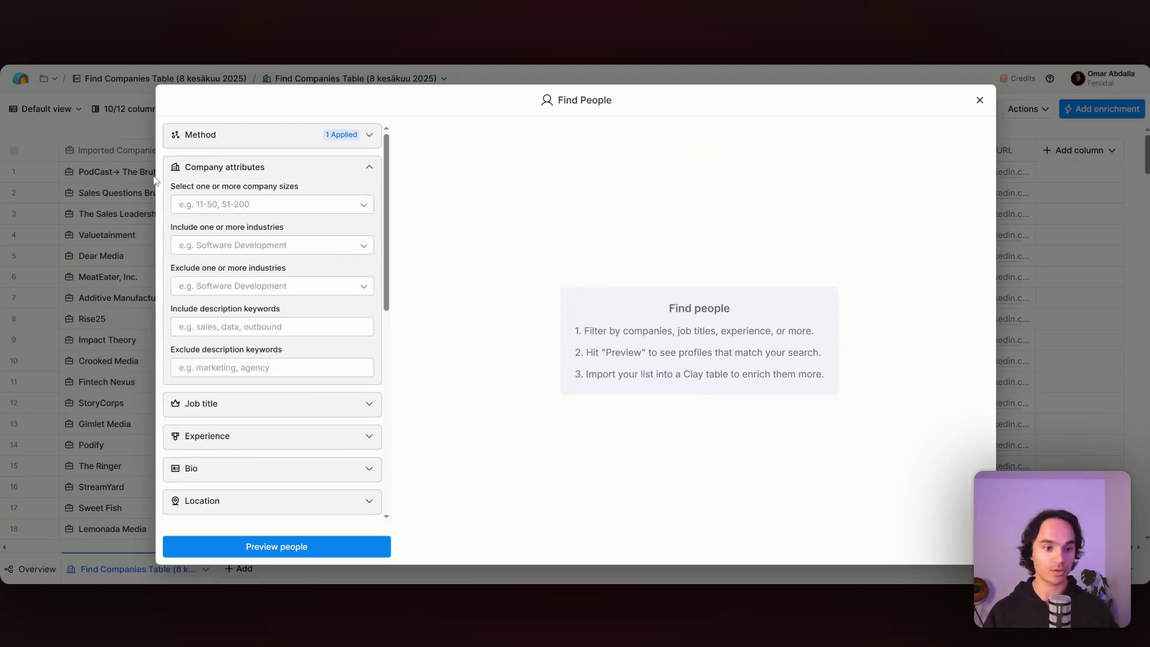
{"action": "left_click", "coordinate": [241, 169]}
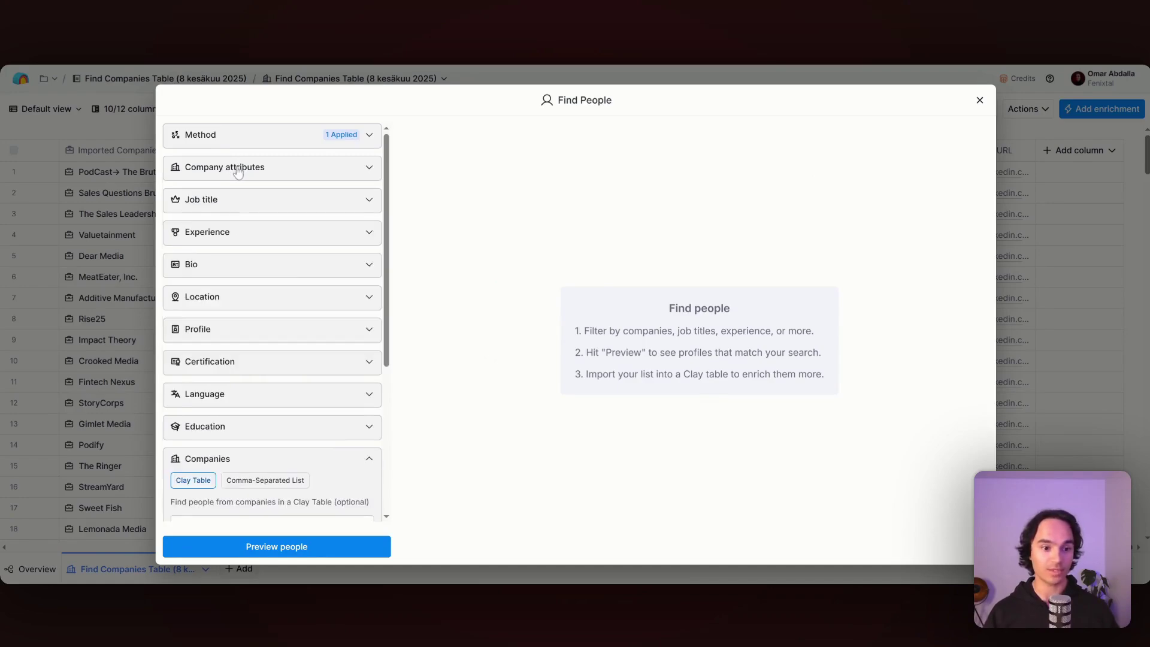
{"action": "left_click", "coordinate": [229, 205]}
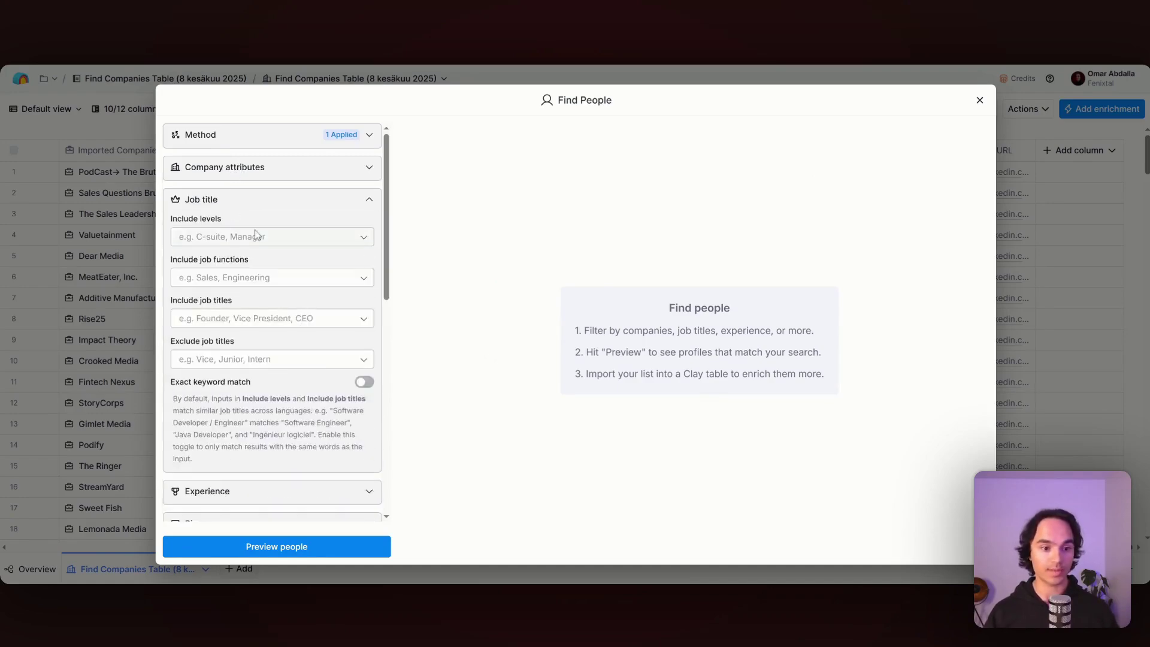
{"action": "left_click", "coordinate": [260, 258]}
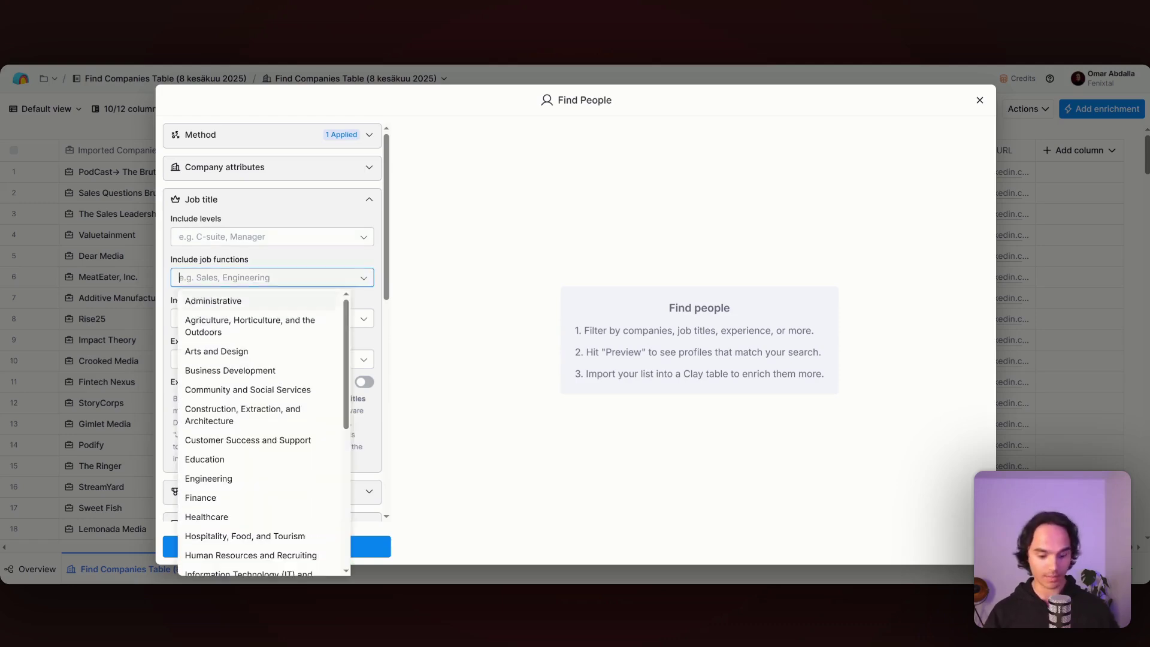
{"action": "type", "text": "sales"}
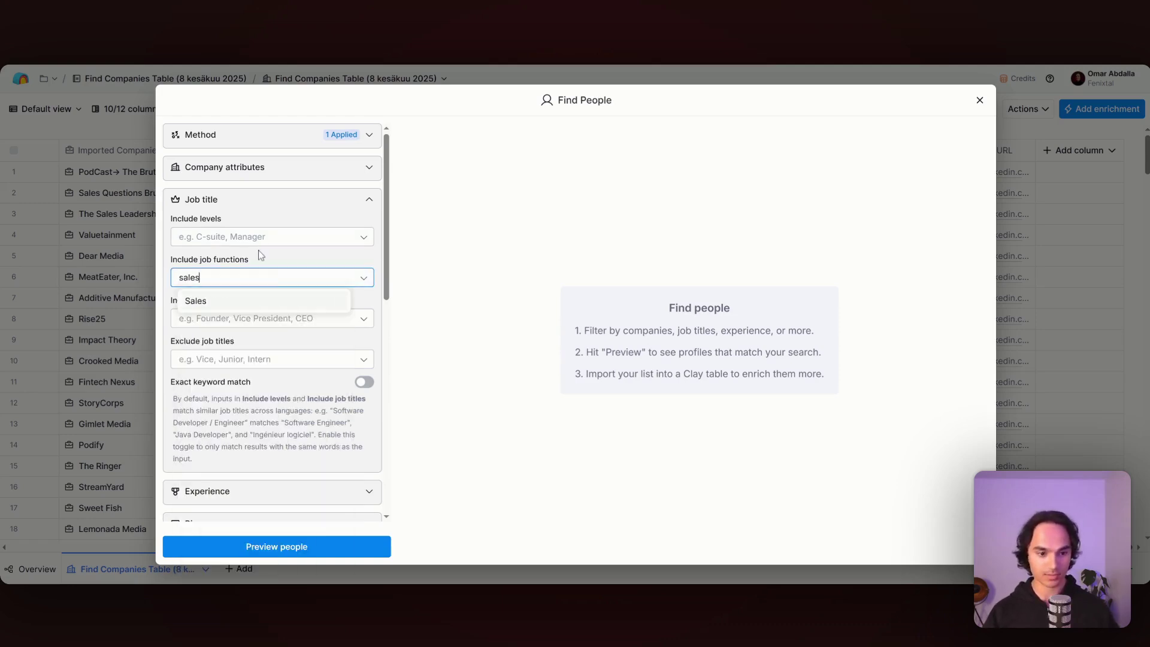
{"action": "left_click", "coordinate": [232, 299]}
{"action": "type", "text": "marketing"}
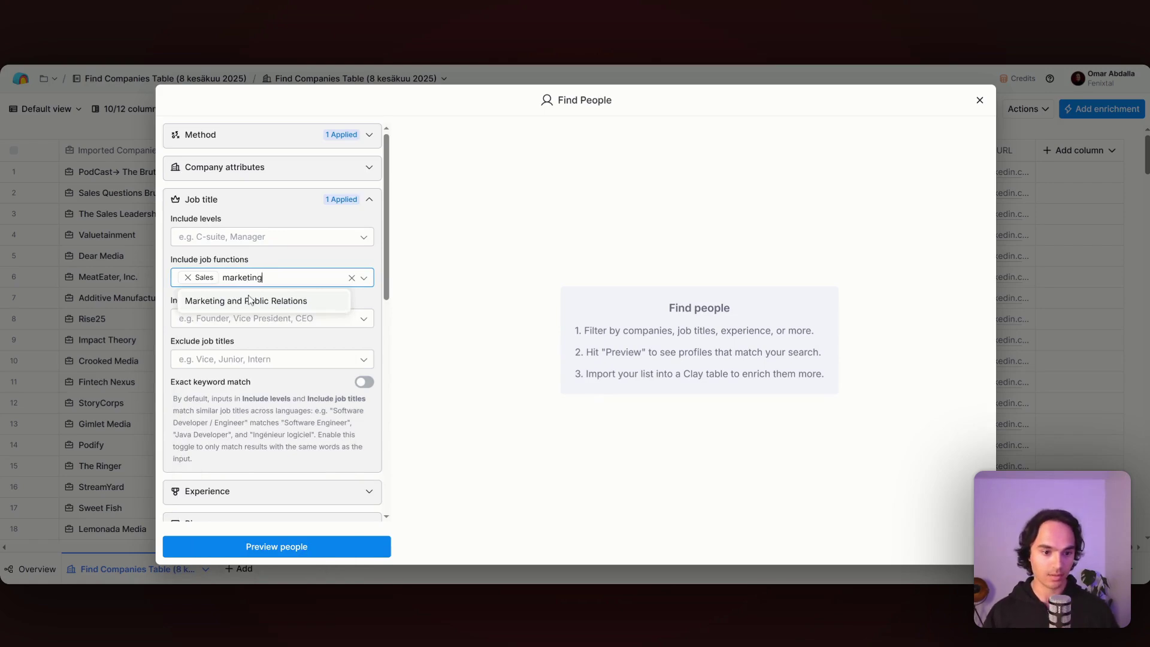
{"action": "left_click", "coordinate": [250, 300]}
{"action": "key", "text": "Escape"}
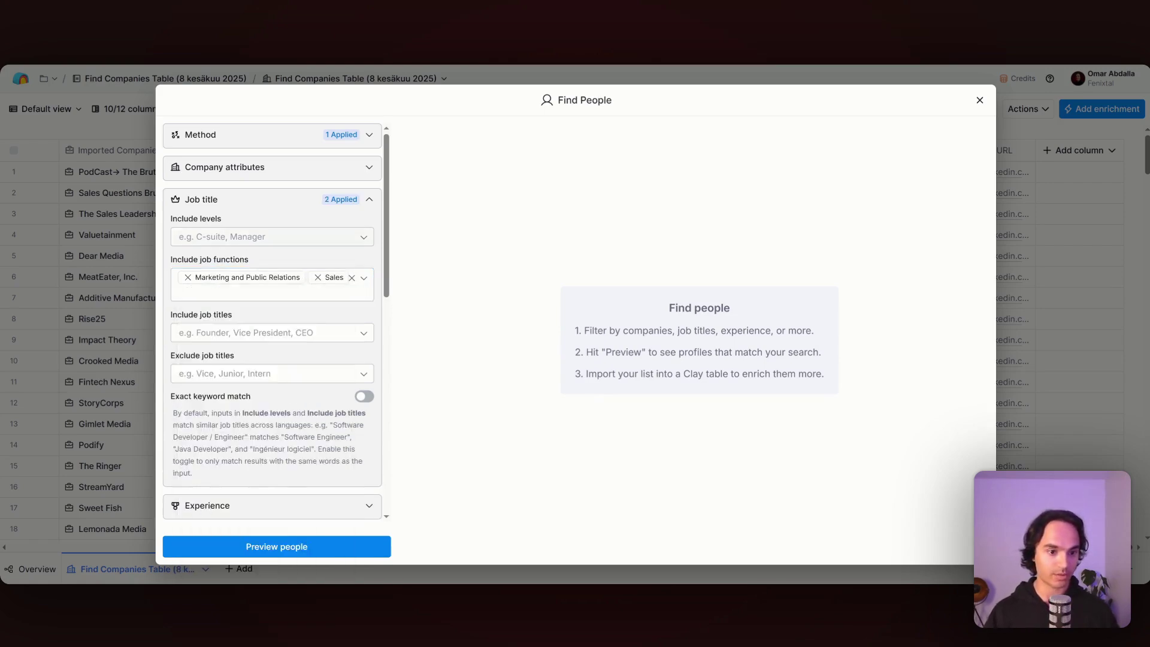
- Include the job levels Owner, Partner, C-suite, VP, Director and Head in the job title filter
{"action": "left_click", "coordinate": [238, 237]}
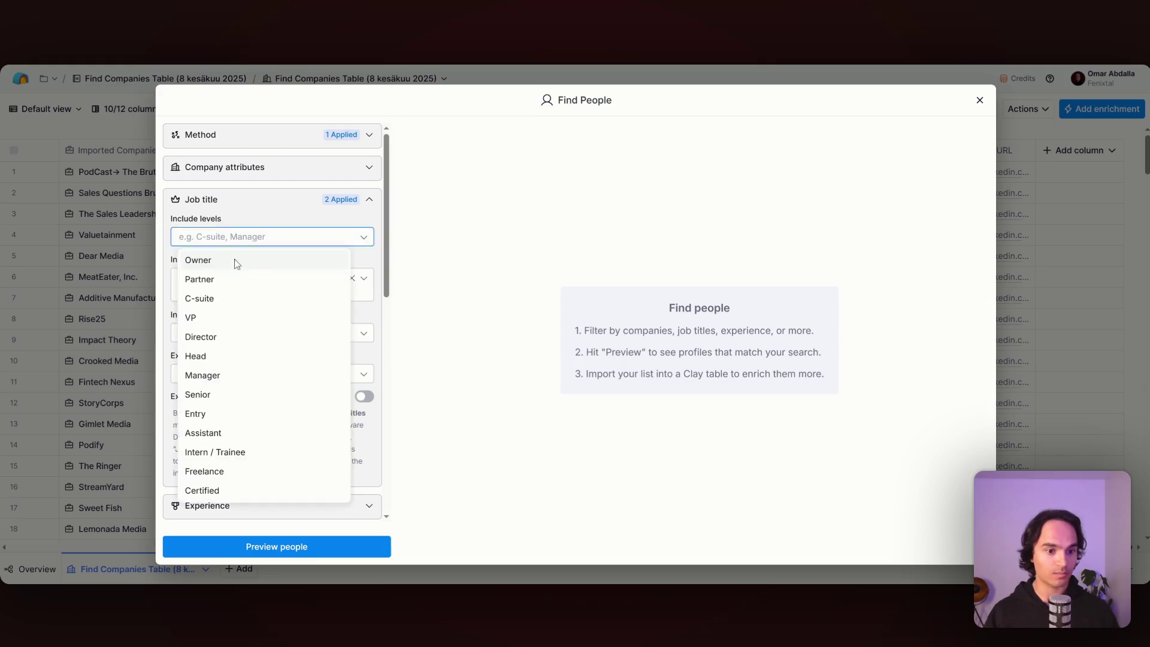
{"action": "left_click", "coordinate": [192, 264]}
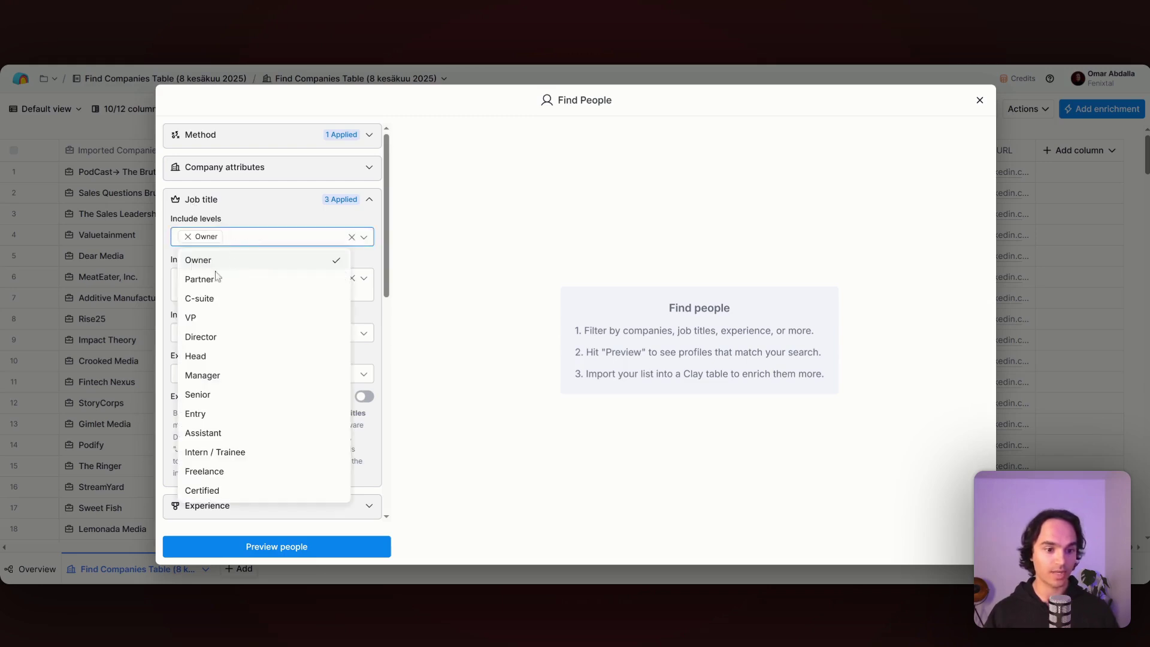
{"action": "left_click", "coordinate": [220, 280]}
{"action": "left_click", "coordinate": [215, 299]}
{"action": "left_click", "coordinate": [216, 332]}
{"action": "left_click", "coordinate": [217, 352]}
{"action": "left_click", "coordinate": [215, 370]}
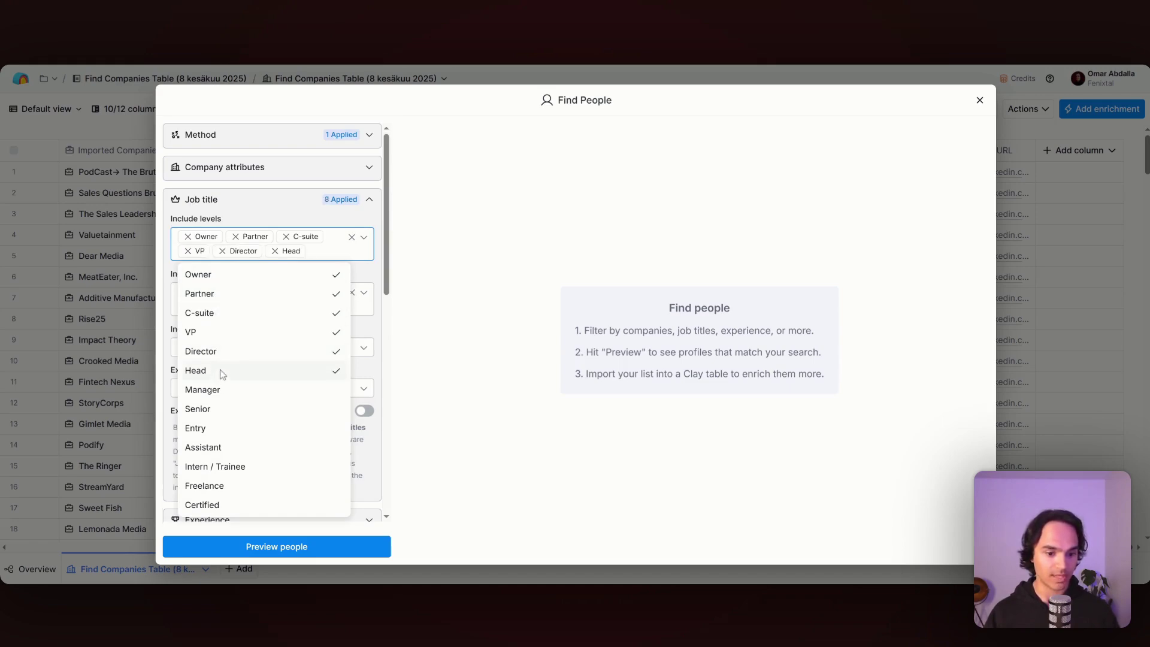
{"action": "left_click", "coordinate": [401, 492]}
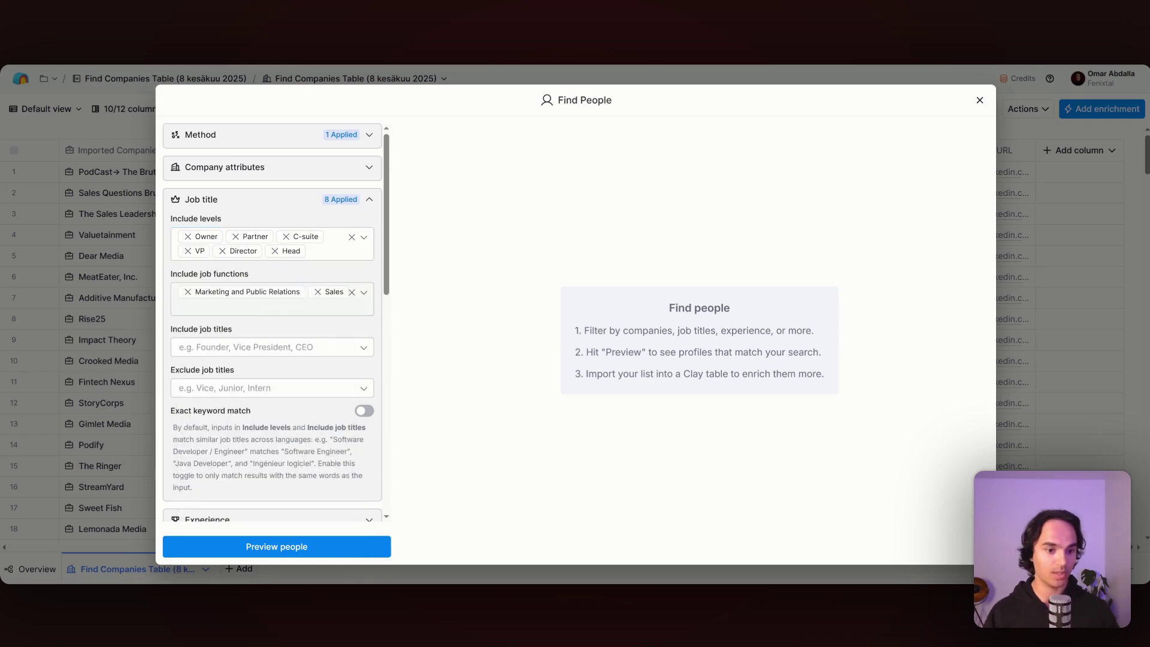
- Exclude the job titles "junior", "Analyst" and "product owenr" from the people search
{"action": "scroll", "coordinate": [240, 300], "scroll_direction": "down", "scroll_amount": 1}
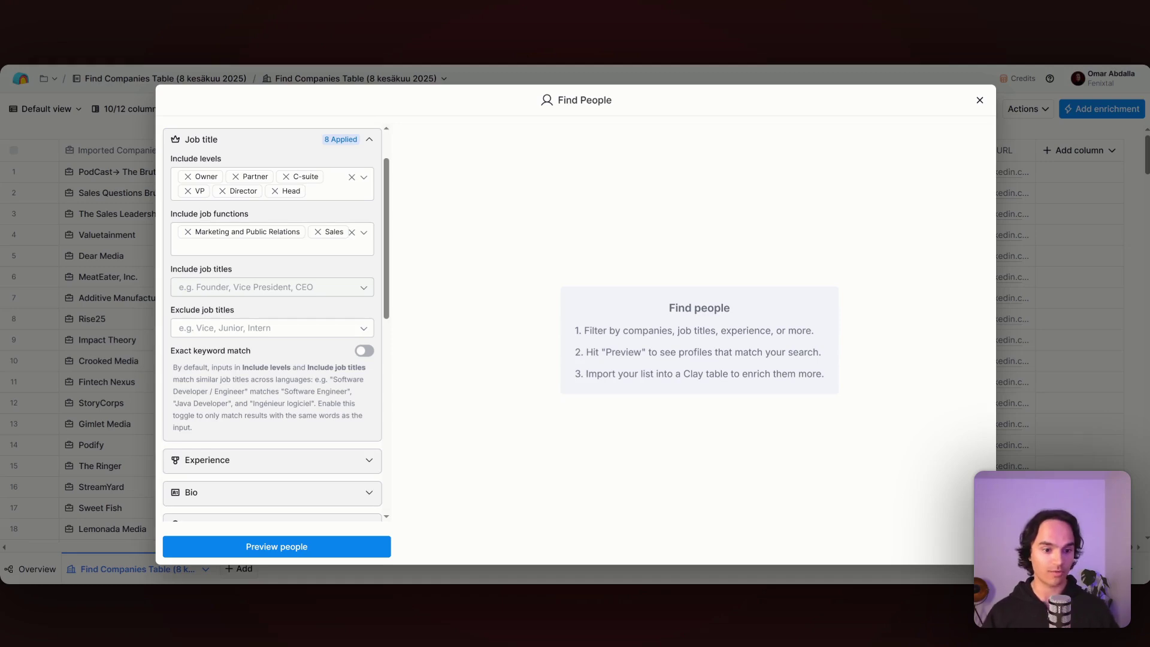
{"action": "left_click", "coordinate": [235, 329]}
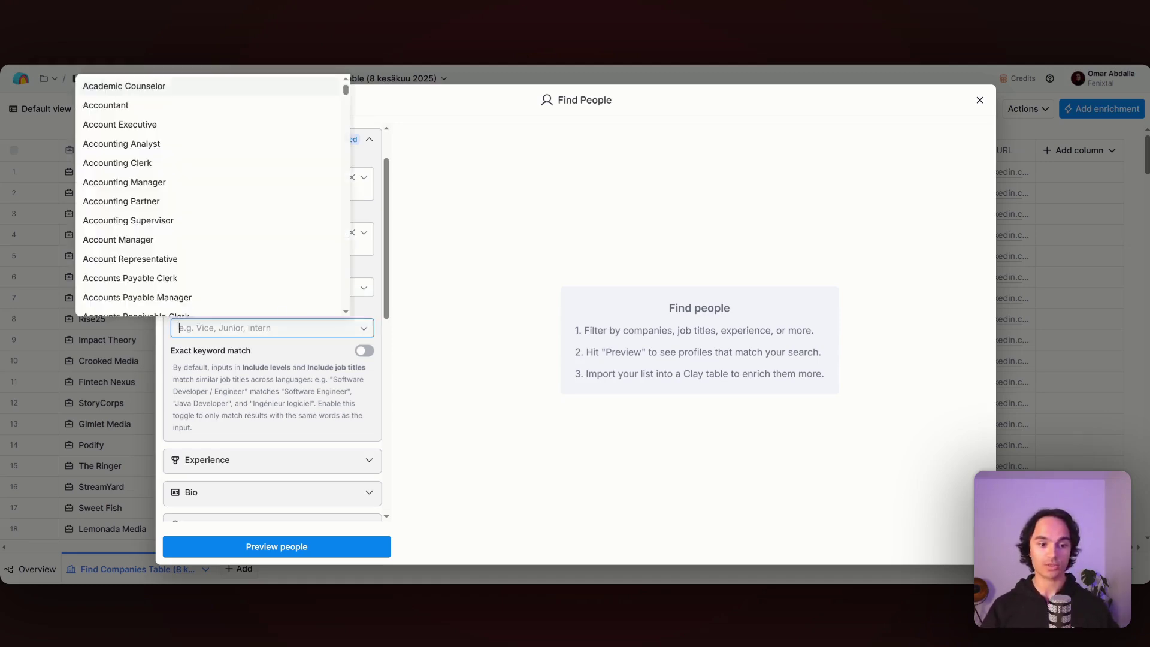
{"action": "left_click", "coordinate": [362, 328]}
{"action": "left_click", "coordinate": [236, 328]}
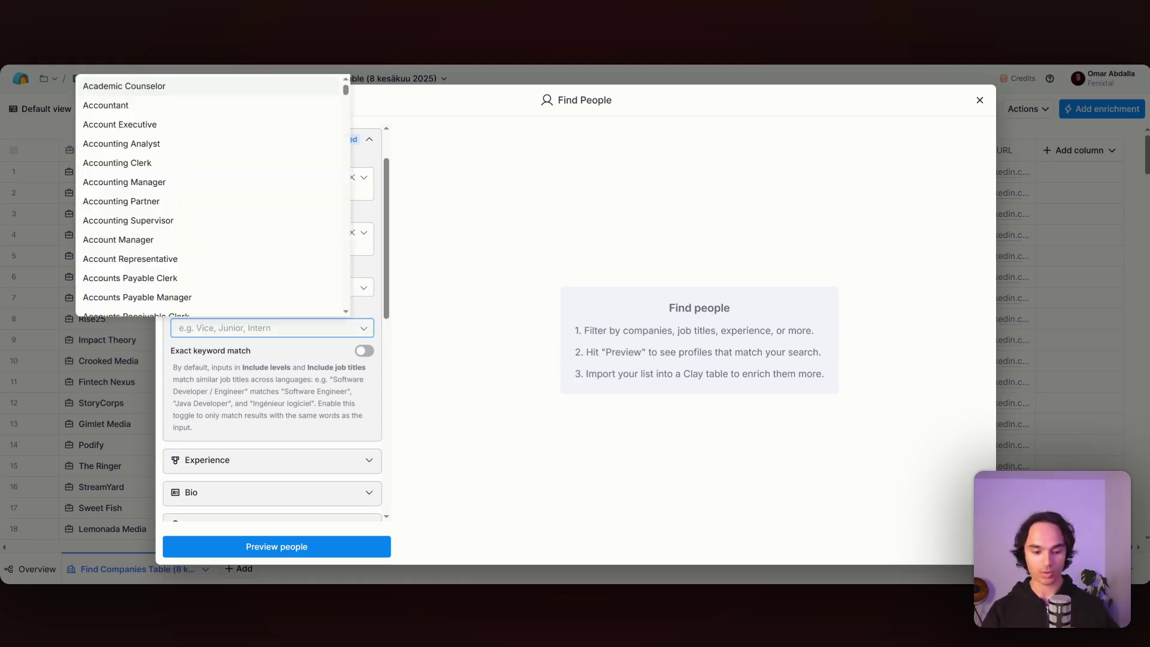
{"action": "type", "text": "junior"}
{"action": "key", "text": "Return"}
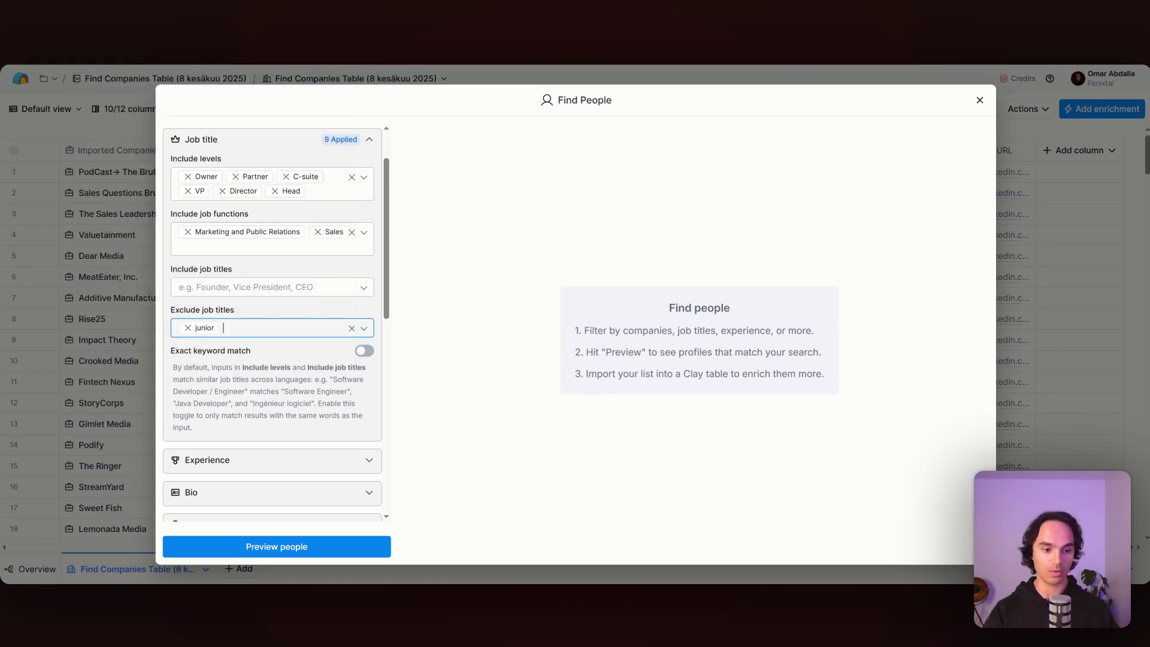
{"action": "type", "text": "analyst"}
{"action": "key", "text": "Return"}
{"action": "type", "text": "product owenr"}
{"action": "key", "text": "Return"}
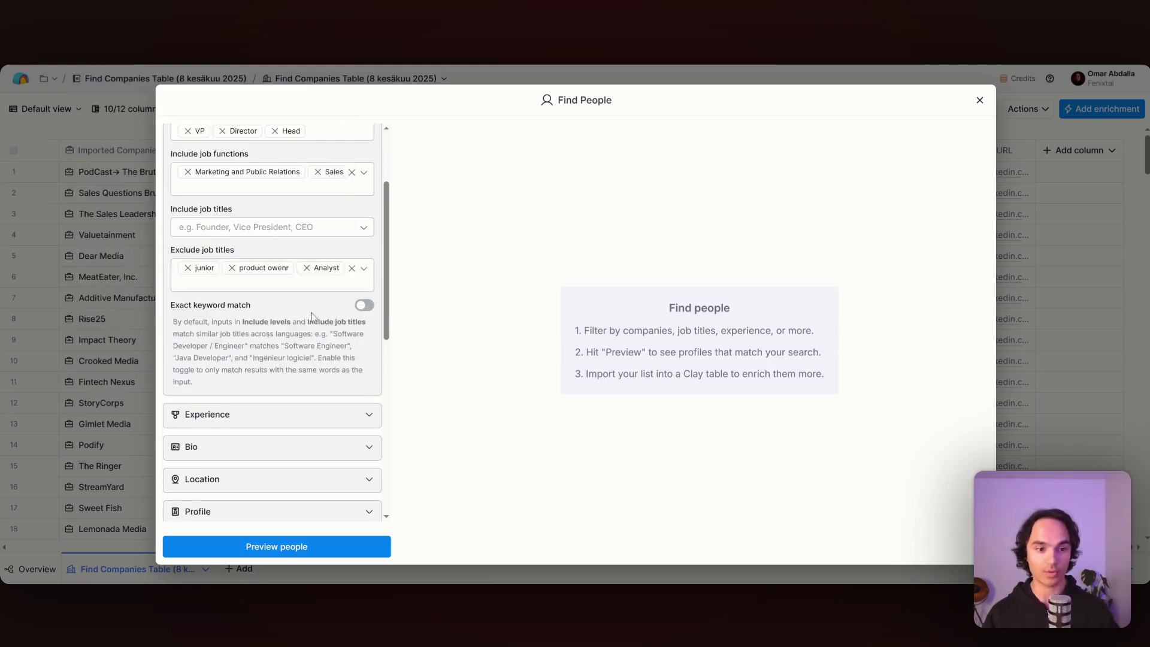
- Look through the exact keyword match option and the experience, location, profile, certification and language filters for people
{"action": "scroll", "coordinate": [309, 316], "scroll_direction": "up", "scroll_amount": 2}
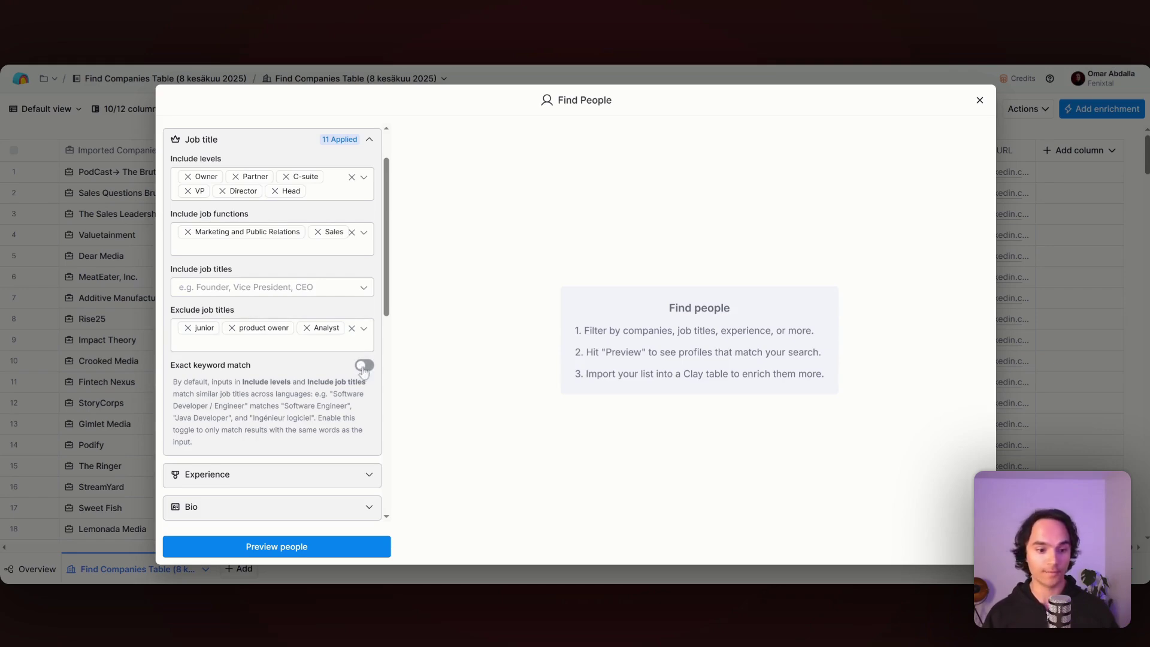
{"action": "scroll", "coordinate": [290, 339], "scroll_direction": "down", "scroll_amount": 3}
{"action": "scroll", "coordinate": [289, 301], "scroll_direction": "down", "scroll_amount": 2}
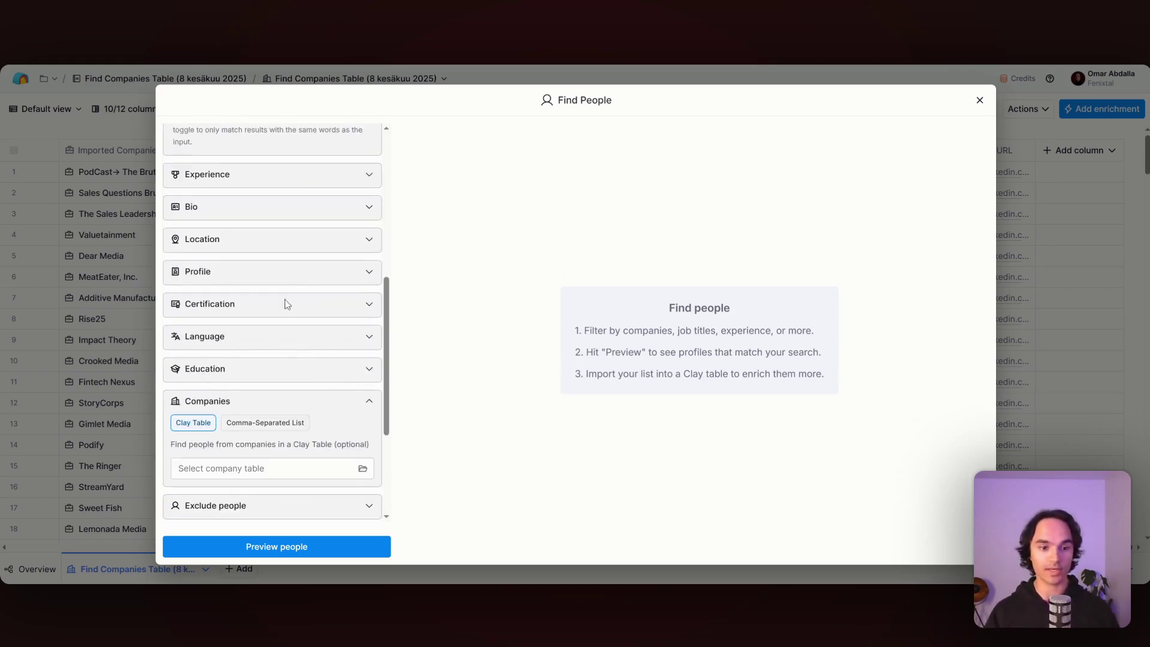
{"action": "left_click", "coordinate": [294, 183]}
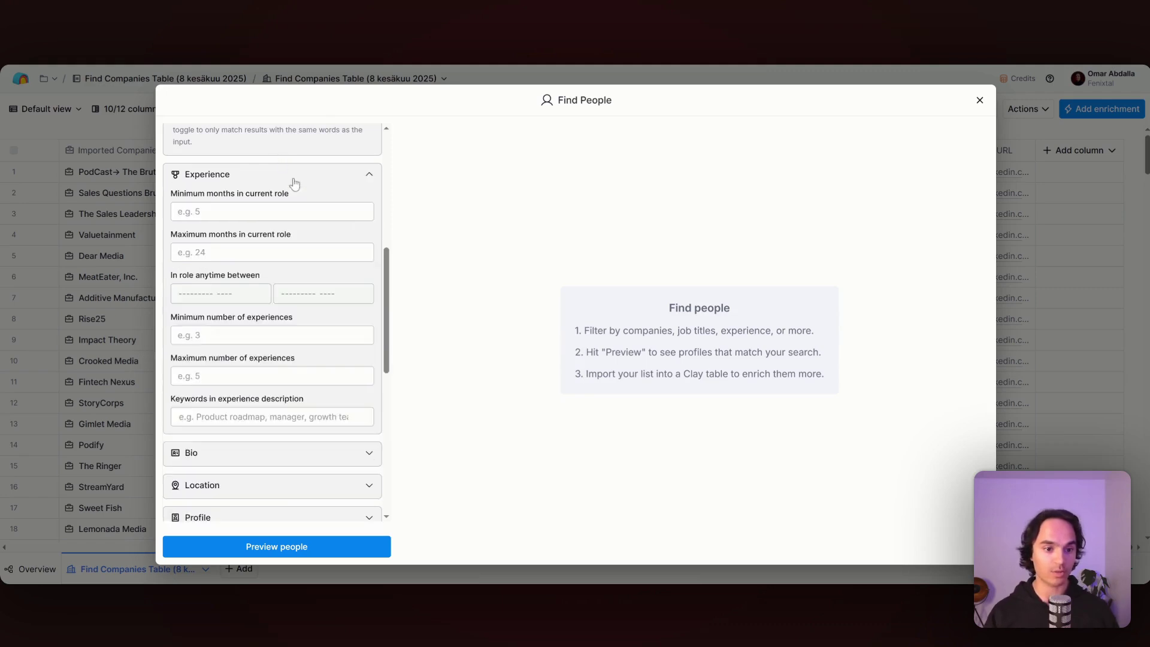
{"action": "left_click", "coordinate": [267, 177]}
{"action": "scroll", "coordinate": [265, 274], "scroll_direction": "up", "scroll_amount": 2}
{"action": "scroll", "coordinate": [266, 273], "scroll_direction": "down", "scroll_amount": 1}
{"action": "left_click", "coordinate": [249, 298]}
{"action": "scroll", "coordinate": [248, 302], "scroll_direction": "down", "scroll_amount": 1}
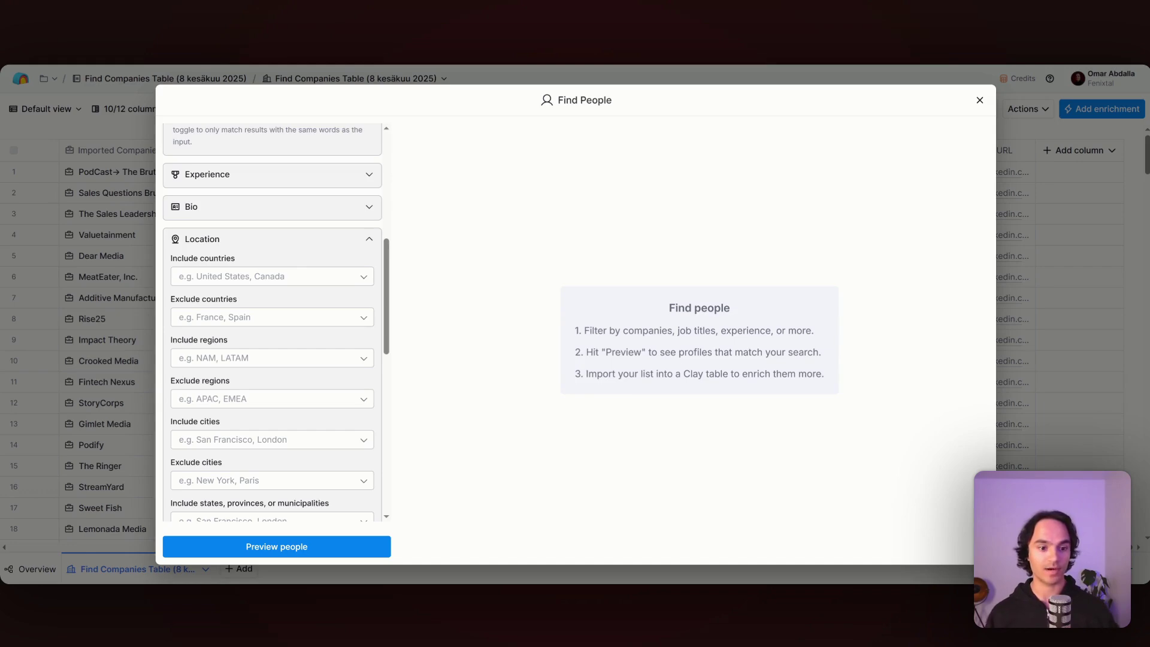
{"action": "left_click", "coordinate": [301, 240]}
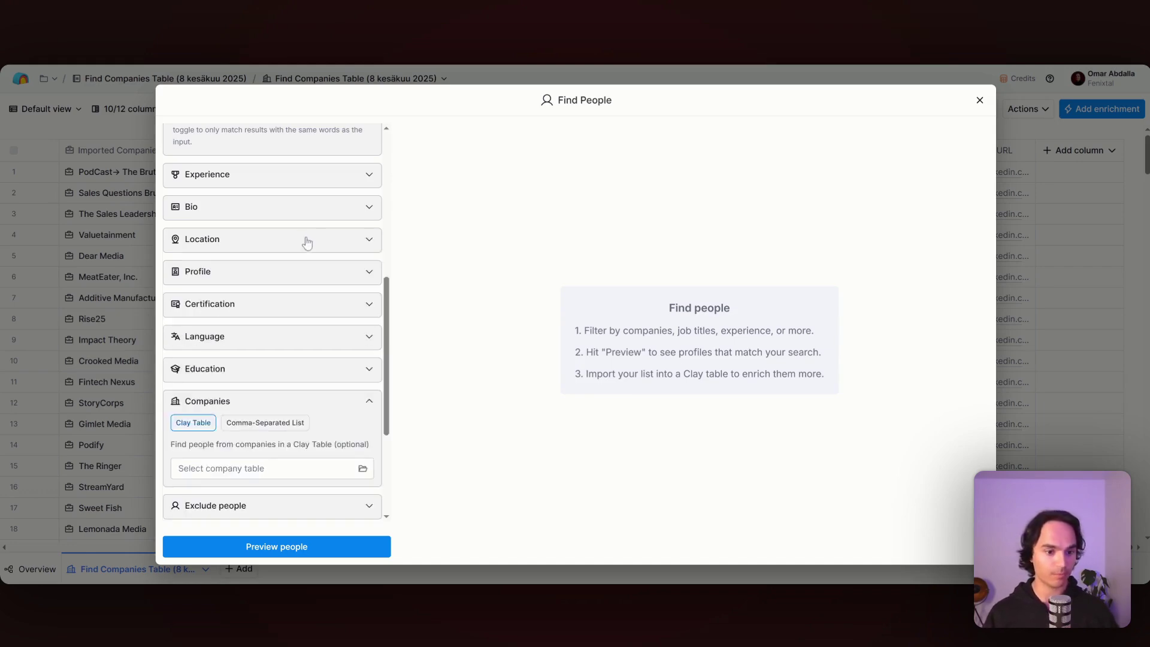
{"action": "scroll", "coordinate": [269, 227], "scroll_direction": "down", "scroll_amount": 2}
{"action": "left_click", "coordinate": [367, 212]}
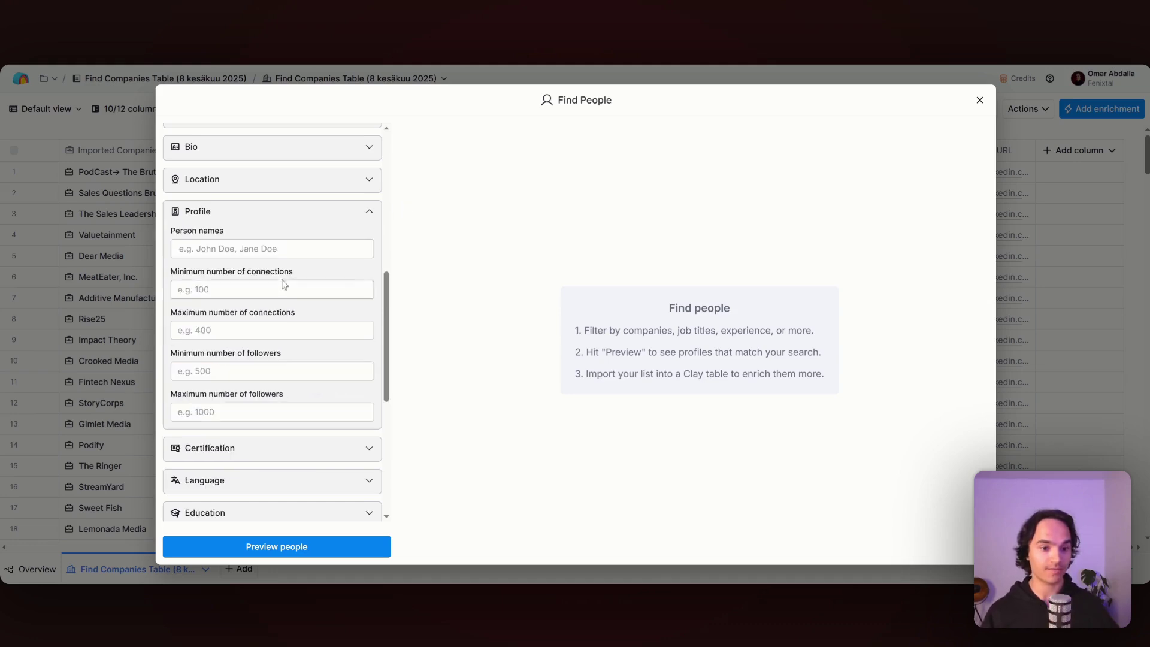
{"action": "left_click", "coordinate": [306, 212]}
{"action": "left_click", "coordinate": [283, 252]}
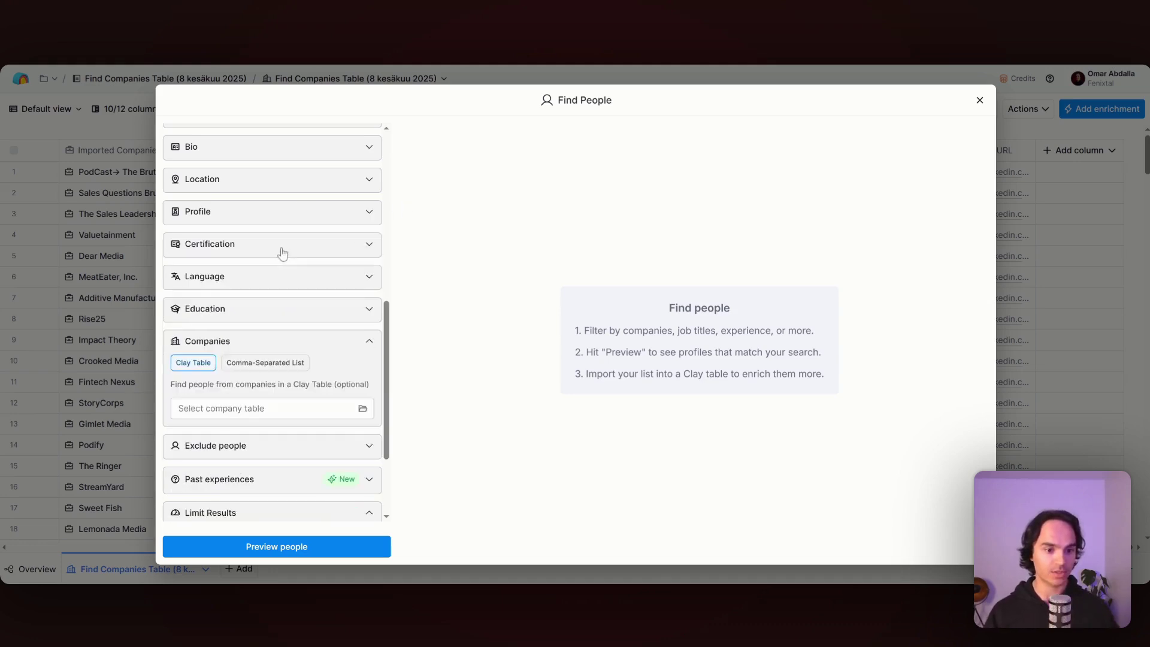
{"action": "left_click", "coordinate": [282, 252]}
{"action": "left_click", "coordinate": [268, 283]}
{"action": "left_click", "coordinate": [268, 283]}
{"action": "scroll", "coordinate": [256, 309], "scroll_direction": "down", "scroll_amount": 3}
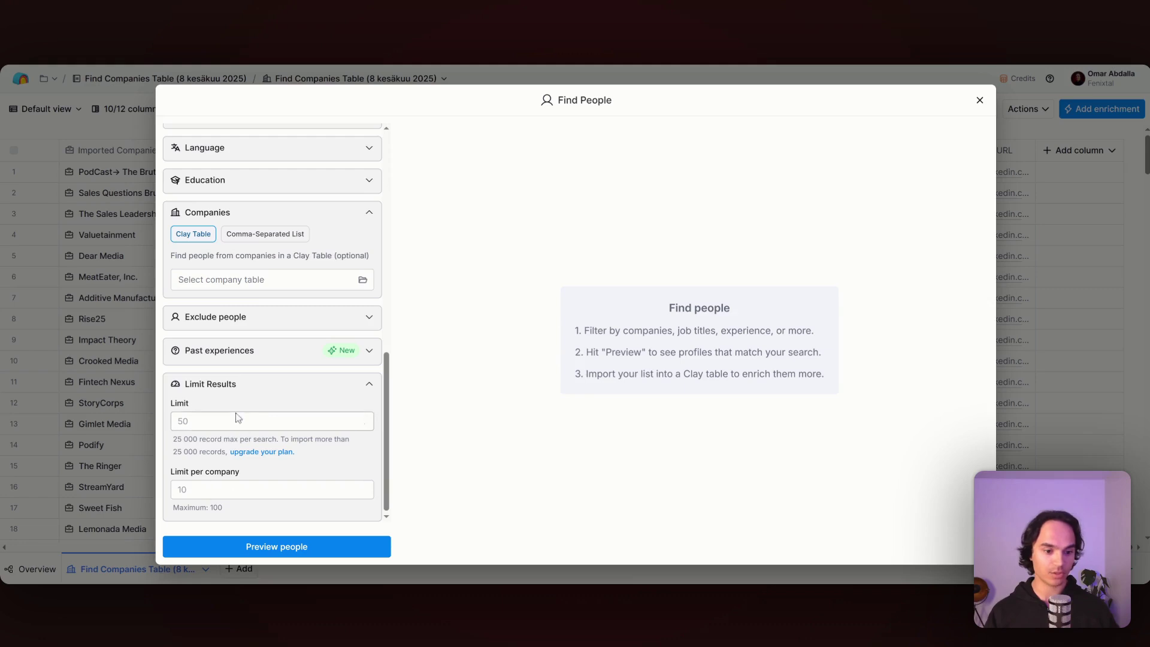
- Limit the people search to 200 results with 5 per company, and preview the people
{"action": "left_click", "coordinate": [264, 420]}
{"action": "type", "text": "200"}
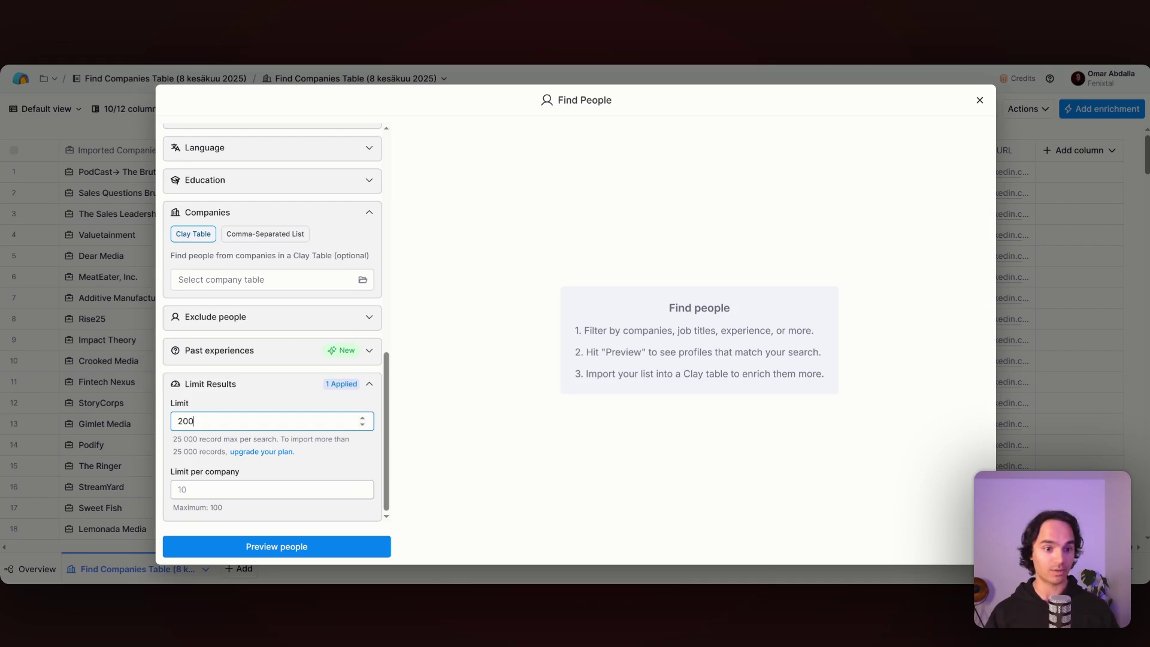
{"action": "scroll", "coordinate": [218, 241], "scroll_direction": "up", "scroll_amount": 10}
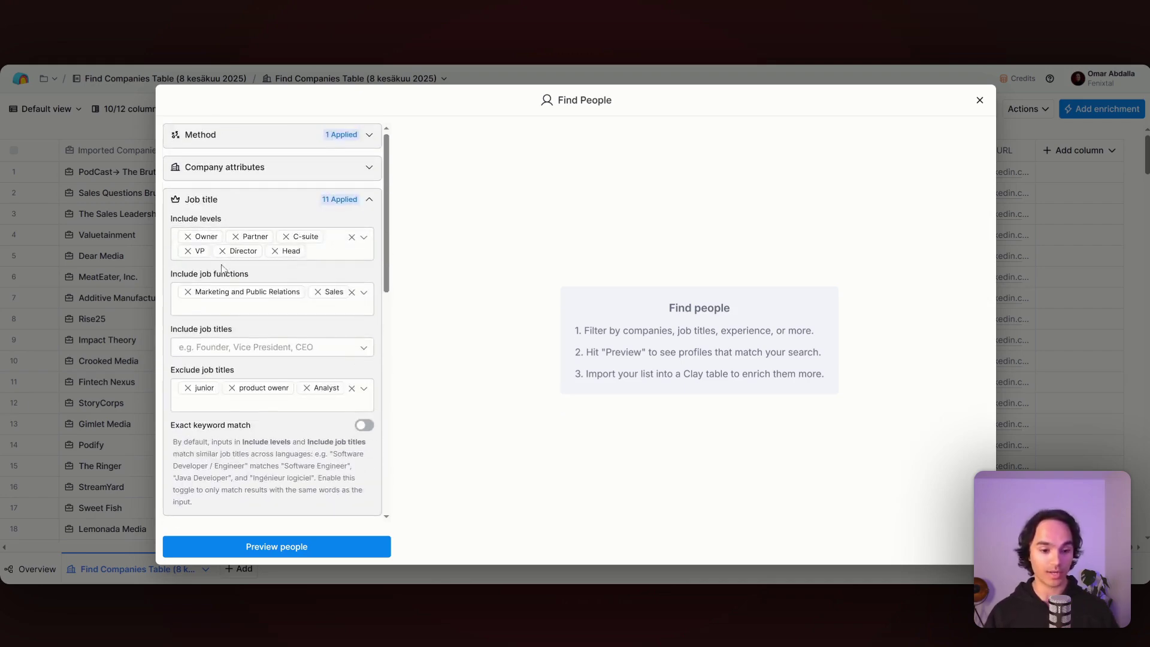
{"action": "scroll", "coordinate": [231, 260], "scroll_direction": "down", "scroll_amount": 10}
{"action": "left_click", "coordinate": [258, 490]}
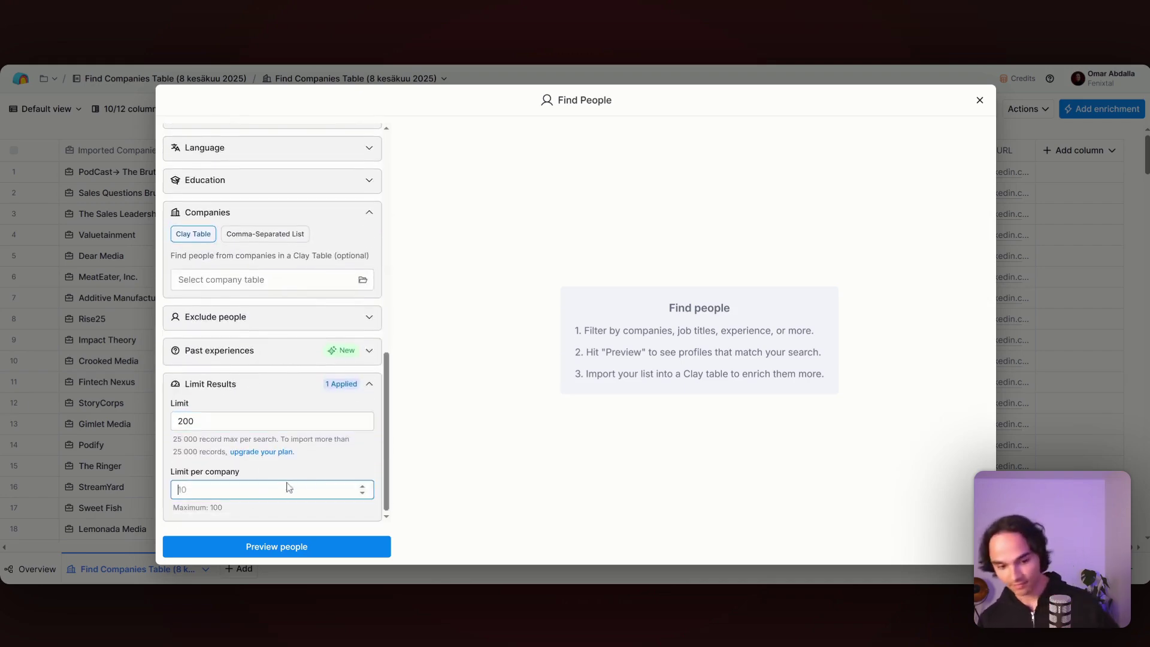
{"action": "type", "text": "5"}
{"action": "key", "text": "Return"}
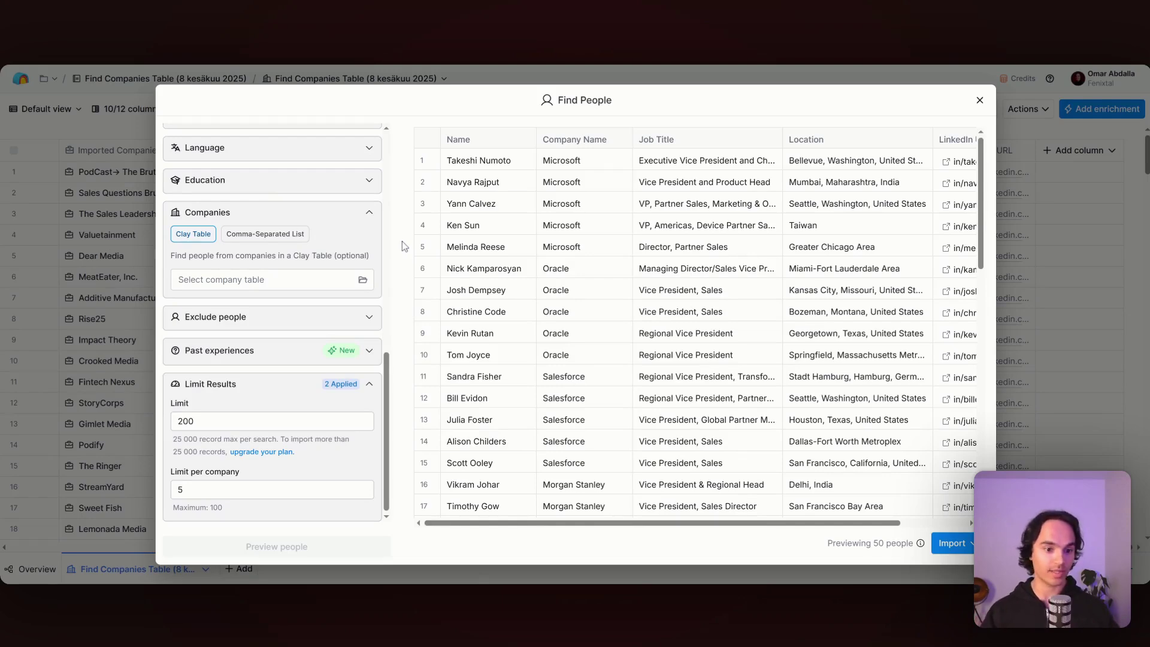
- Restrict the search to companies from the current Find Companies Table (8 kesäkuu 2025), and preview and review the matching people
{"action": "left_click", "coordinate": [264, 285]}
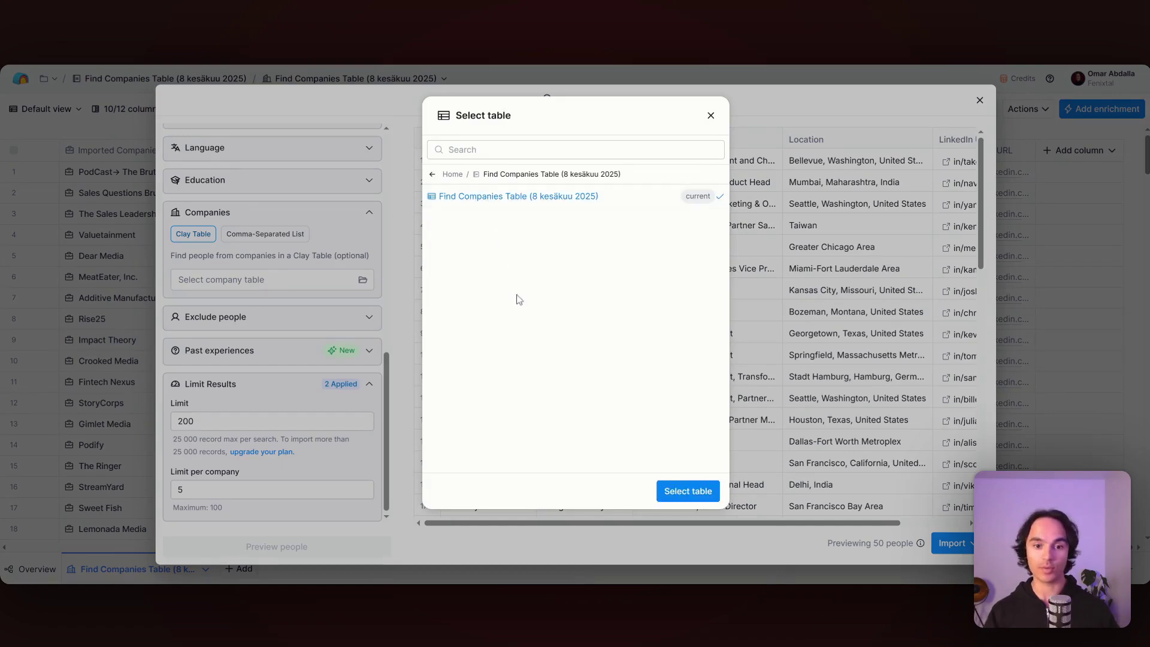
{"action": "left_click", "coordinate": [682, 488]}
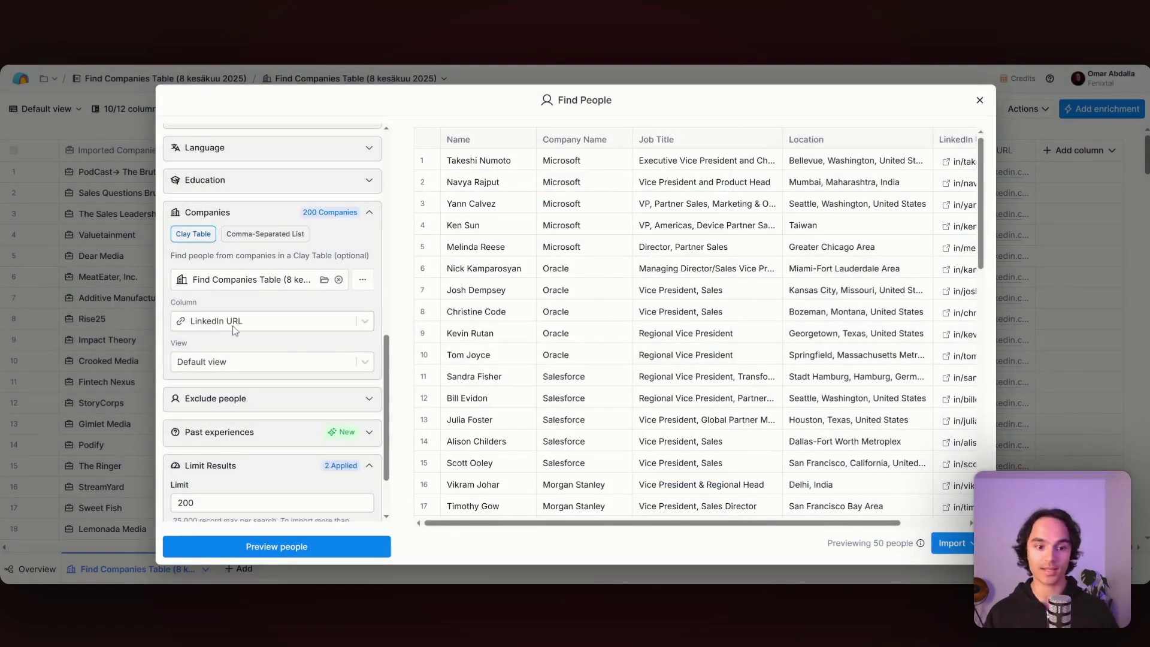
{"action": "left_click", "coordinate": [298, 547]}
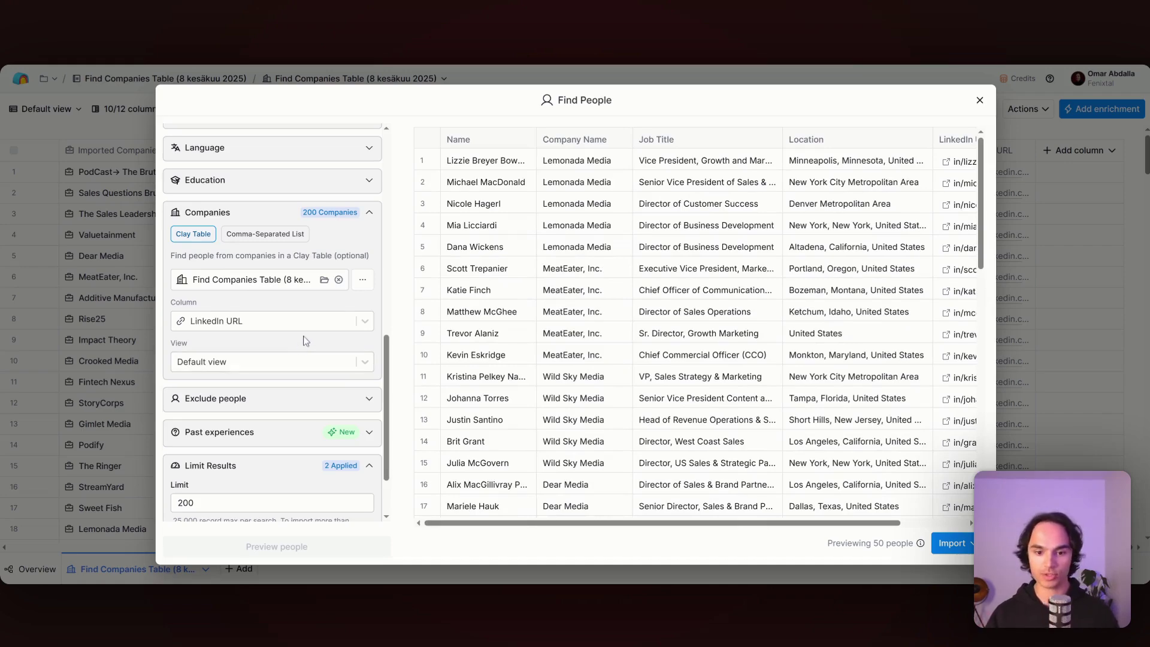
{"action": "scroll", "coordinate": [541, 263], "scroll_direction": "down", "scroll_amount": 7}
{"action": "scroll", "coordinate": [581, 270], "scroll_direction": "down", "scroll_amount": 4}
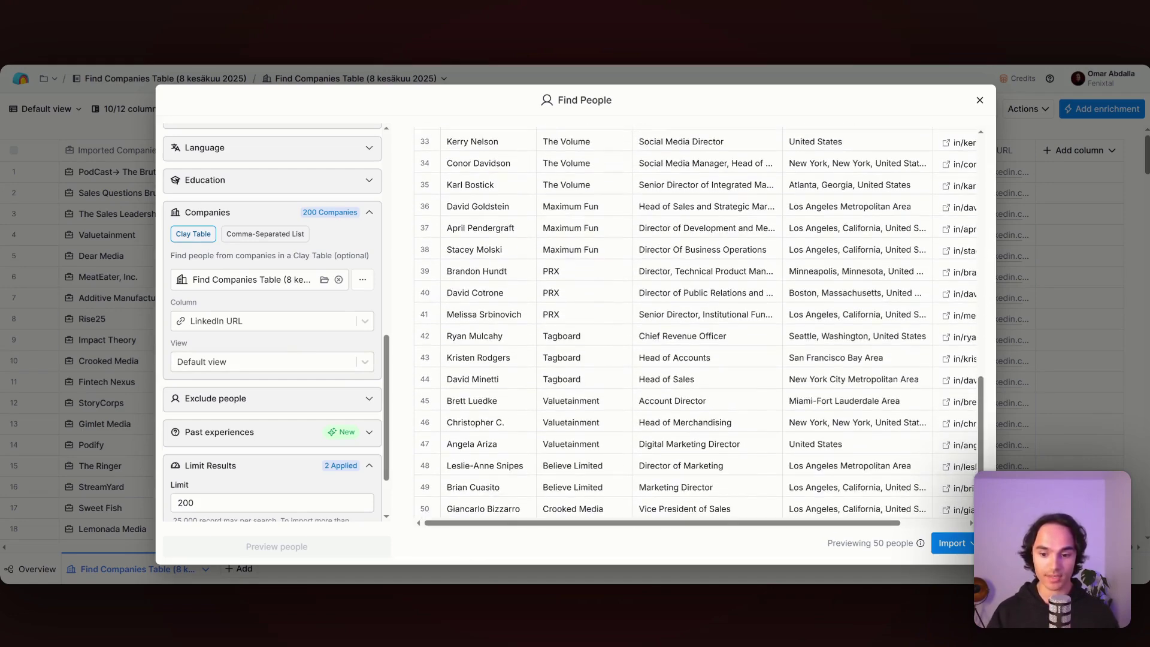
- Import the found people into a new blank table with only the basic profile and no additional enrichments
{"action": "left_click", "coordinate": [961, 545]}
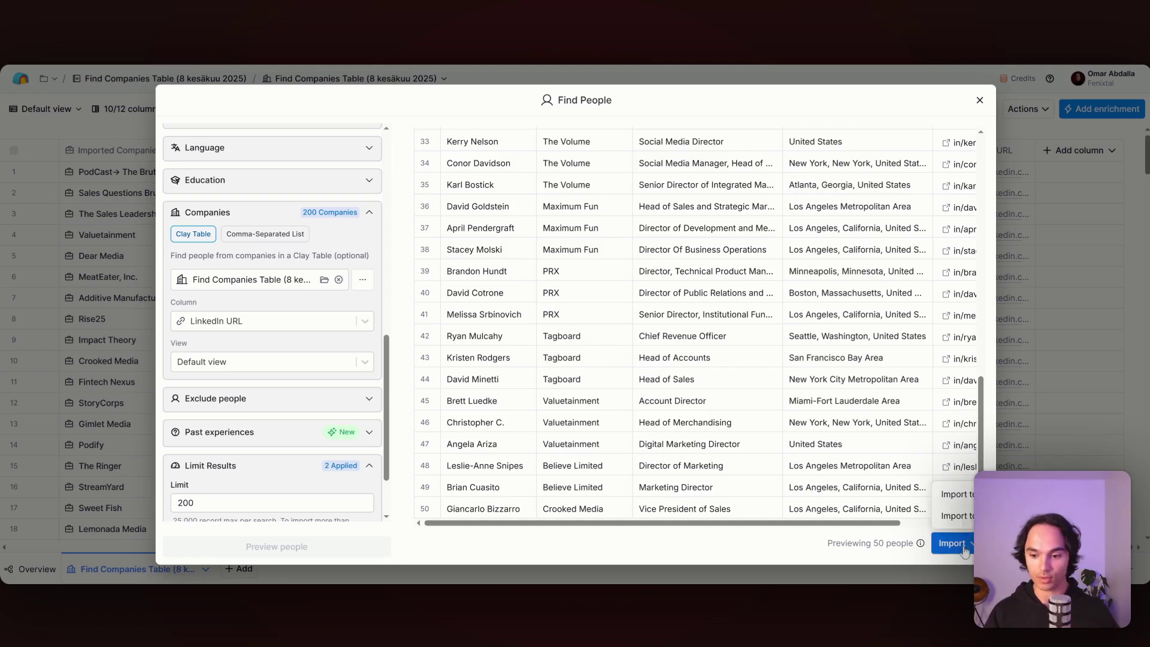
{"action": "left_click", "coordinate": [965, 513]}
{"action": "left_click", "coordinate": [524, 340]}
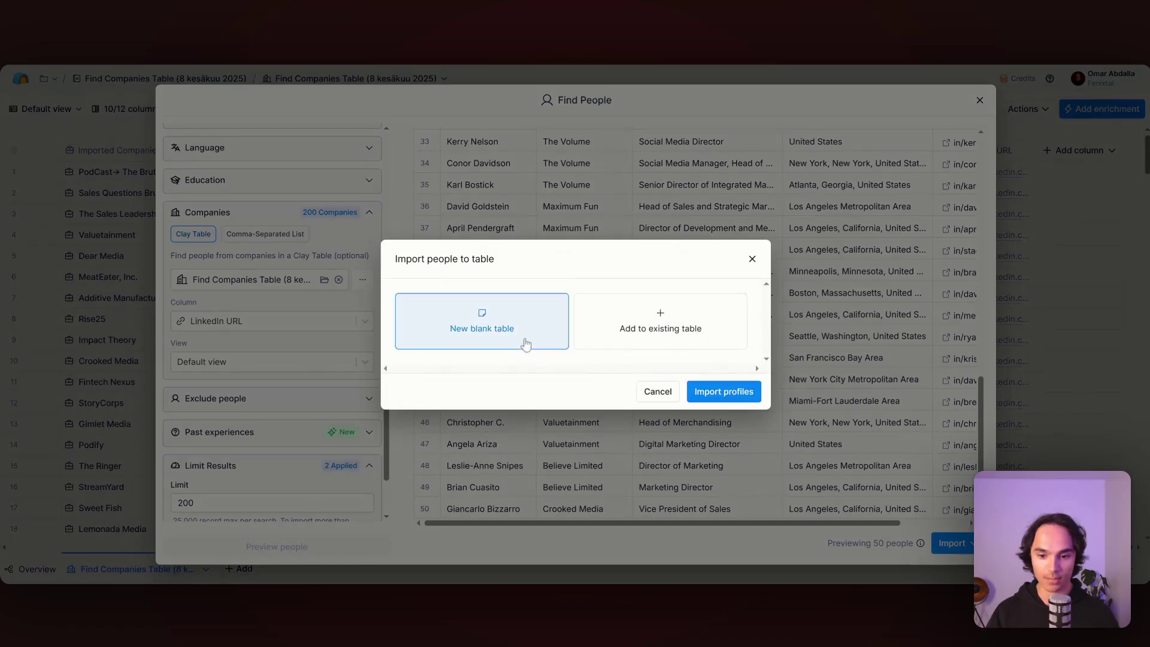
{"action": "left_click", "coordinate": [720, 393]}
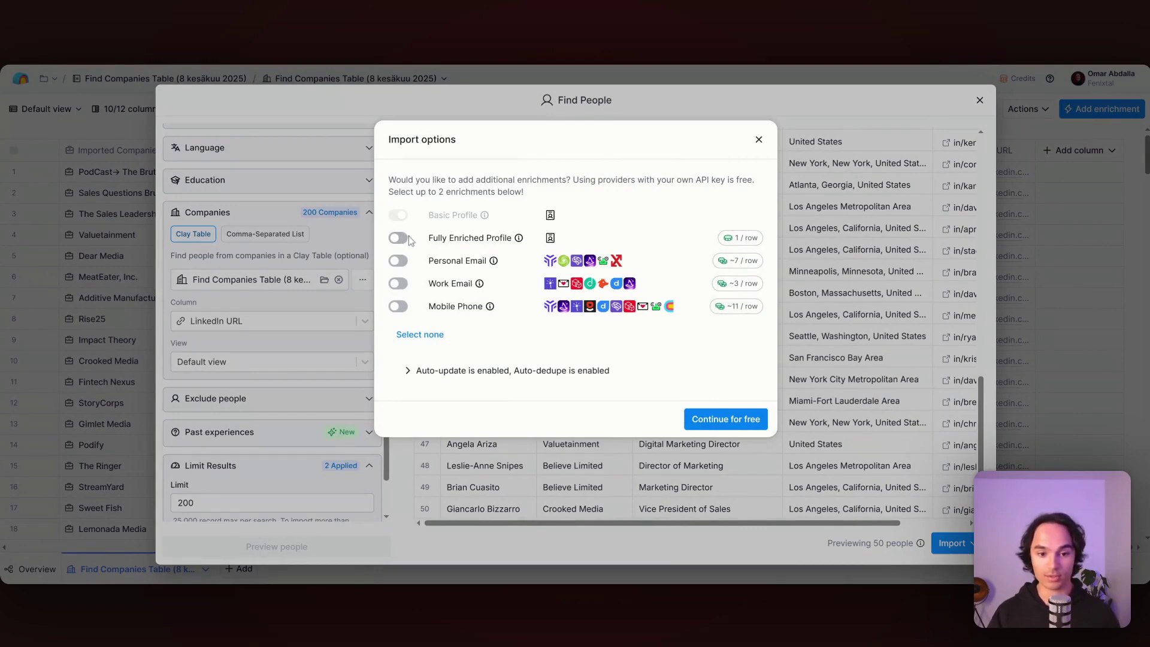
{"action": "left_click", "coordinate": [719, 419]}
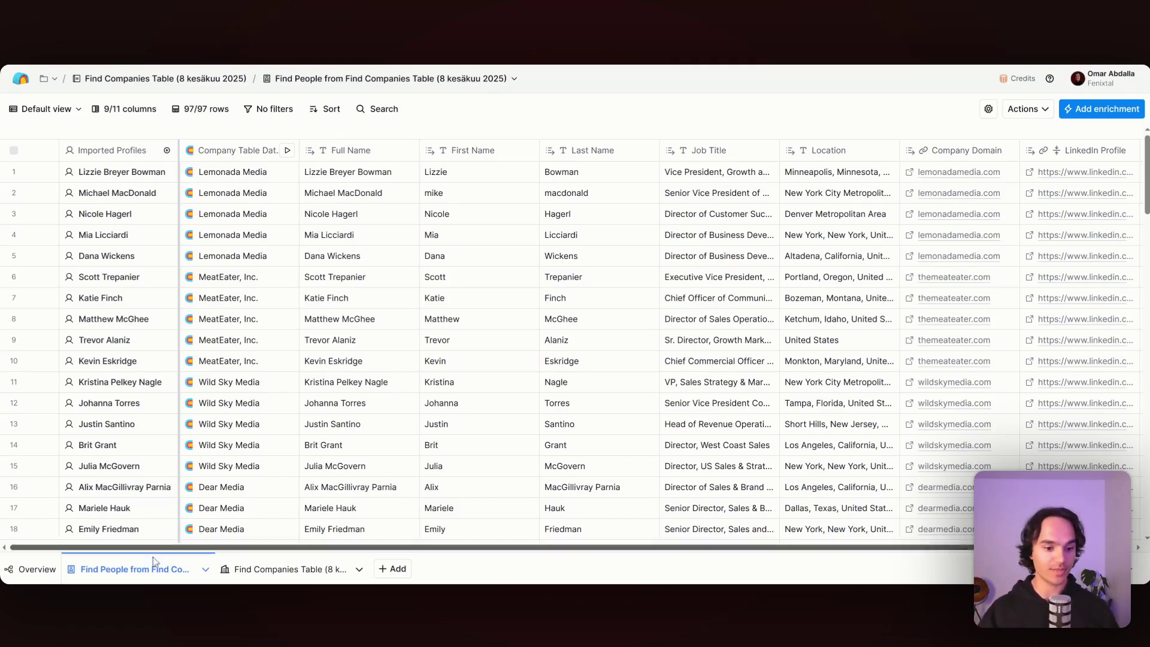
- Check the people search column added to the Find Companies Table, and return to the Find People table
{"action": "left_click", "coordinate": [300, 569]}
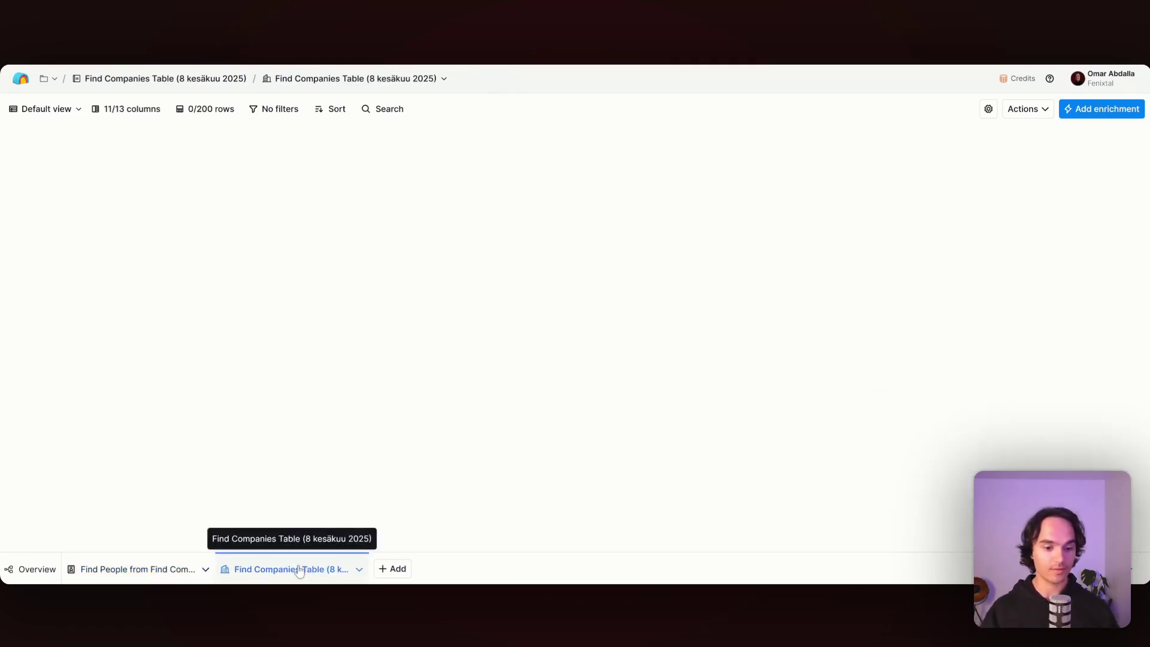
{"action": "scroll", "coordinate": [349, 250], "scroll_direction": "right", "scroll_amount": 2}
{"action": "scroll", "coordinate": [349, 250], "scroll_direction": "right", "scroll_amount": 5}
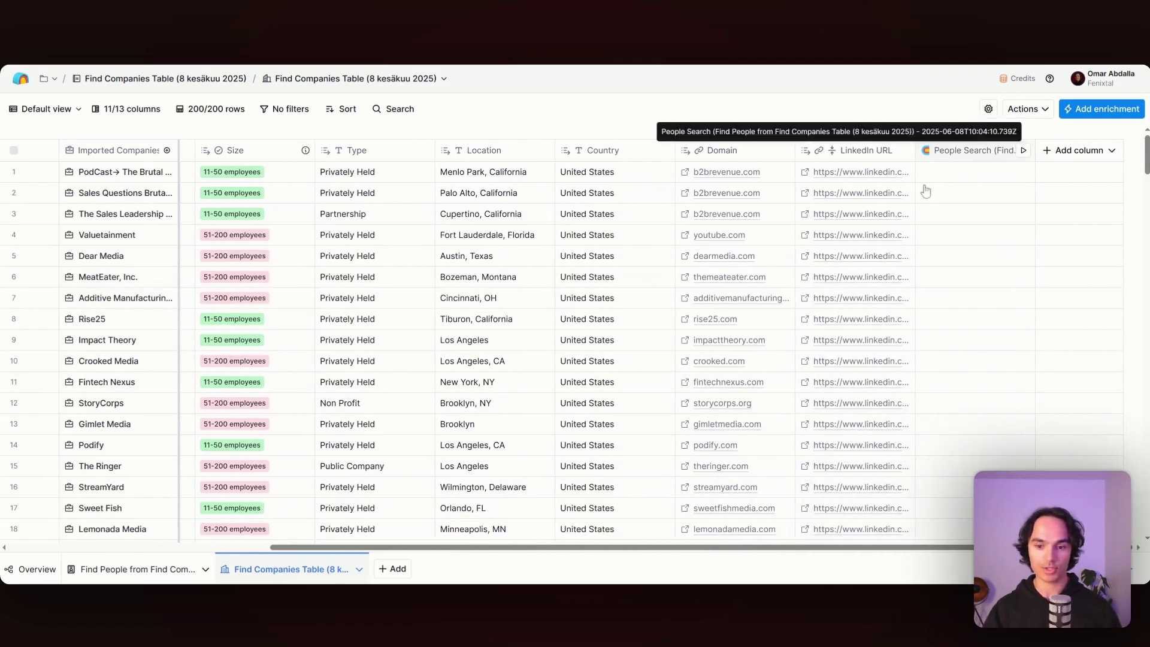
{"action": "left_click", "coordinate": [144, 569]}
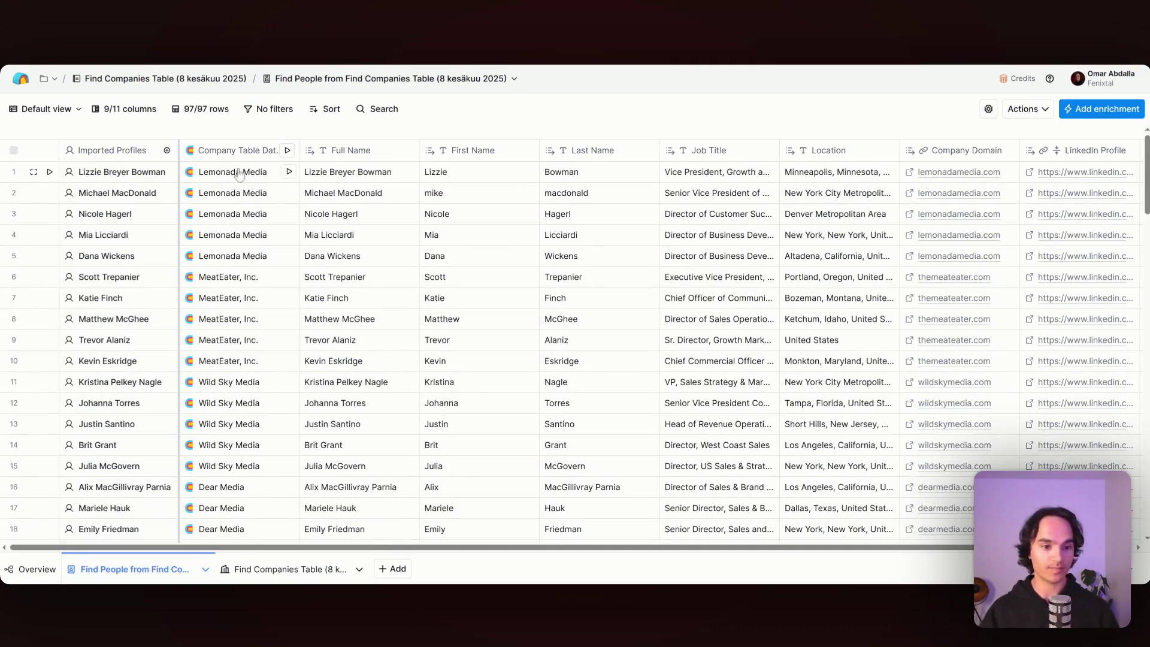
- Add the company's Name from the first row's company table data as a new column called Name
{"action": "left_click", "coordinate": [263, 177]}
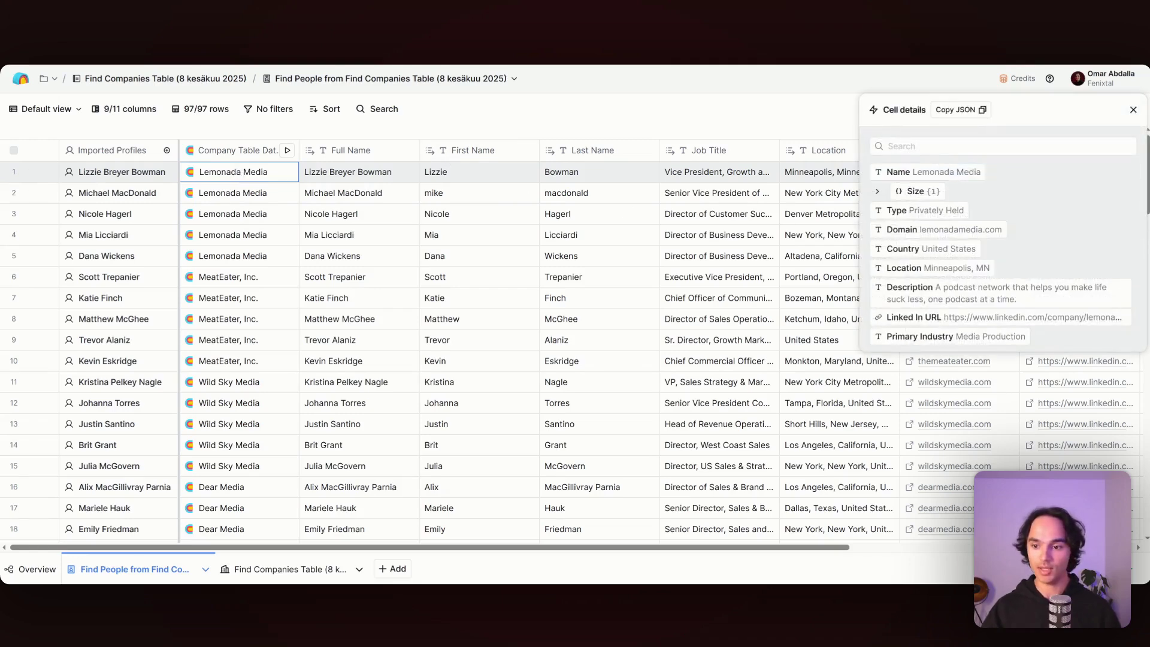
{"action": "mouse_move", "coordinate": [933, 242]}
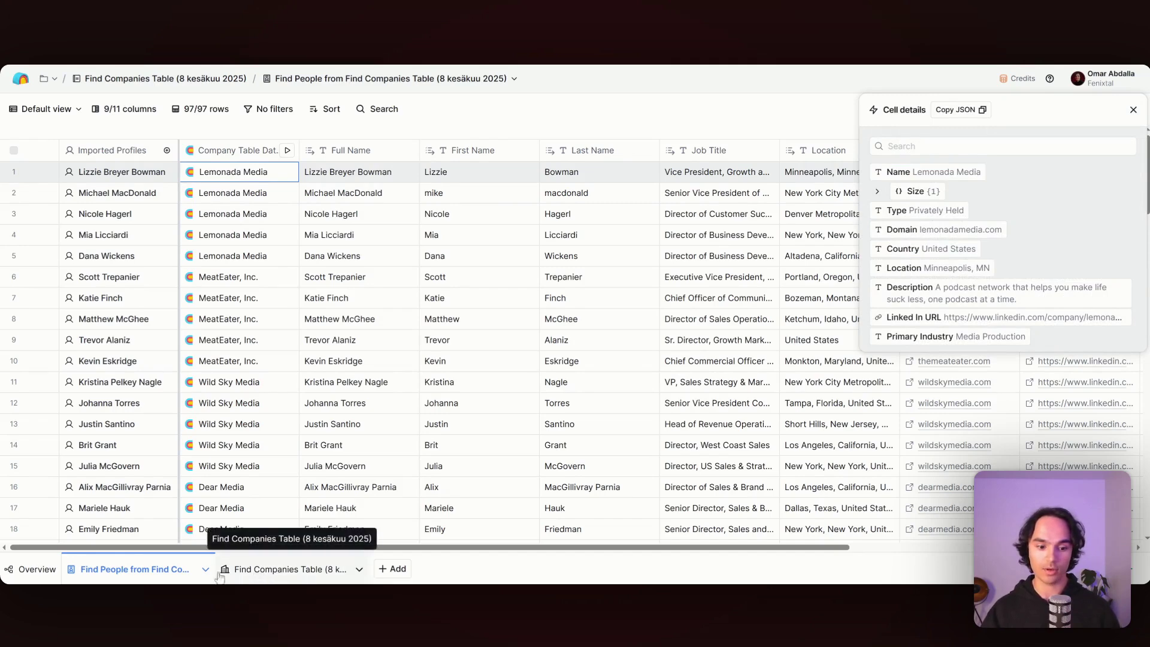
{"action": "left_click", "coordinate": [1099, 172]}
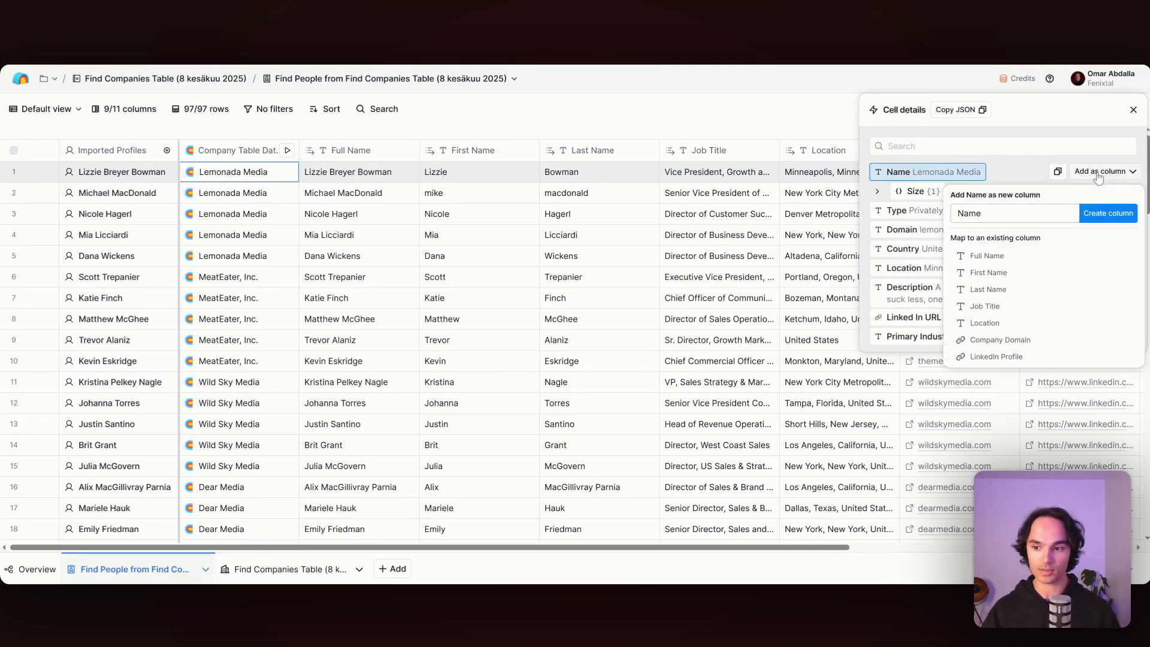
{"action": "left_click", "coordinate": [1104, 217]}
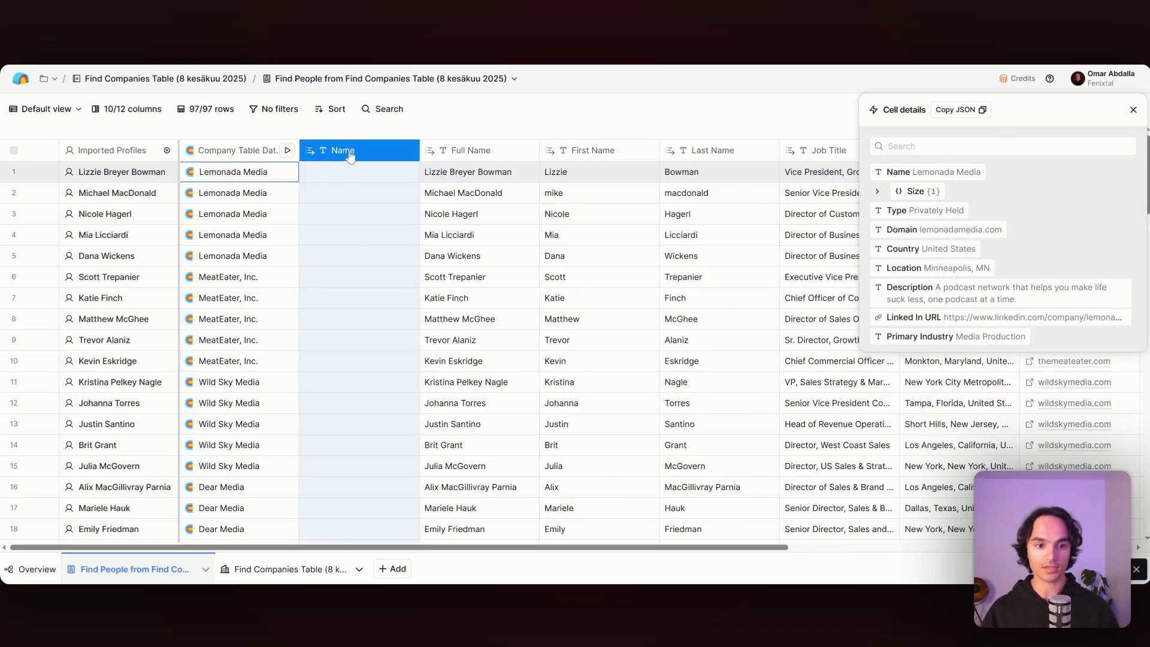
- Move the Name column between the Location and Company Domain columns
{"action": "scroll", "coordinate": [341, 164], "scroll_direction": "right", "scroll_amount": 2}
{"action": "scroll", "coordinate": [341, 164], "scroll_direction": "right", "scroll_amount": 5}
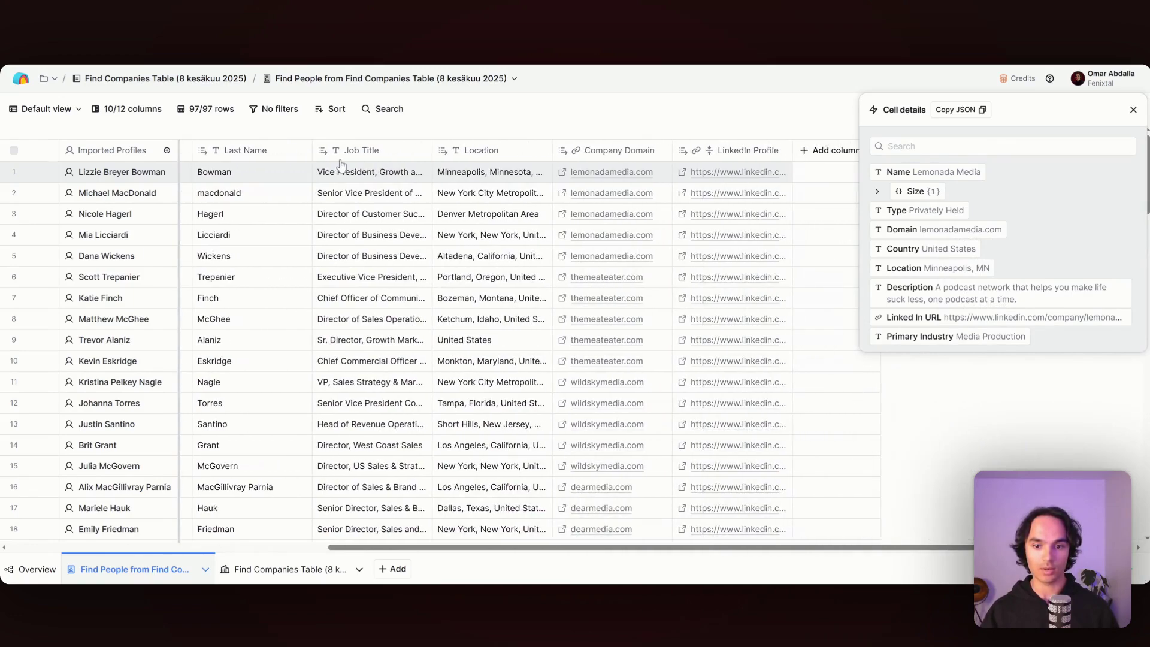
{"action": "scroll", "coordinate": [340, 164], "scroll_direction": "left", "scroll_amount": 8}
{"action": "left_click_drag", "start_coordinate": [341, 154], "coordinate": [718, 154]}
{"action": "scroll", "coordinate": [535, 158], "scroll_direction": "right", "scroll_amount": 4}
{"action": "left_click_drag", "start_coordinate": [536, 155], "coordinate": [694, 154]}
- Rename the Name column to "Company name" and close the cell details
{"action": "double_click", "coordinate": [693, 154]}
{"action": "type", "text": "C"}
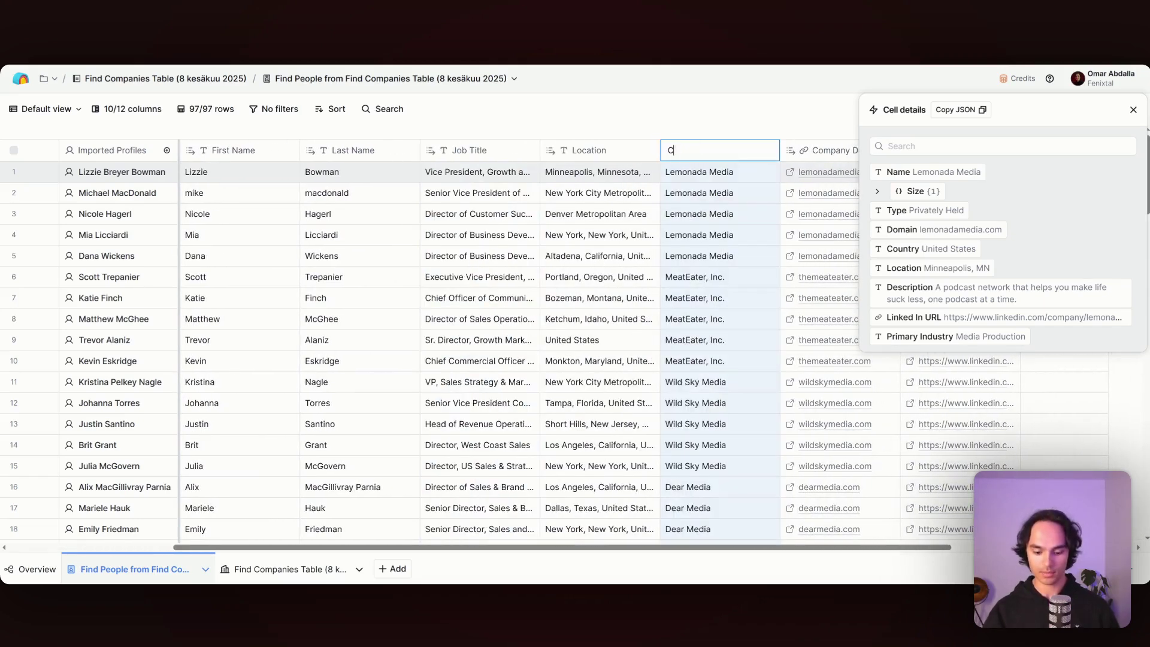
{"action": "type", "text": "ompany n"}
{"action": "key", "text": "Escape"}
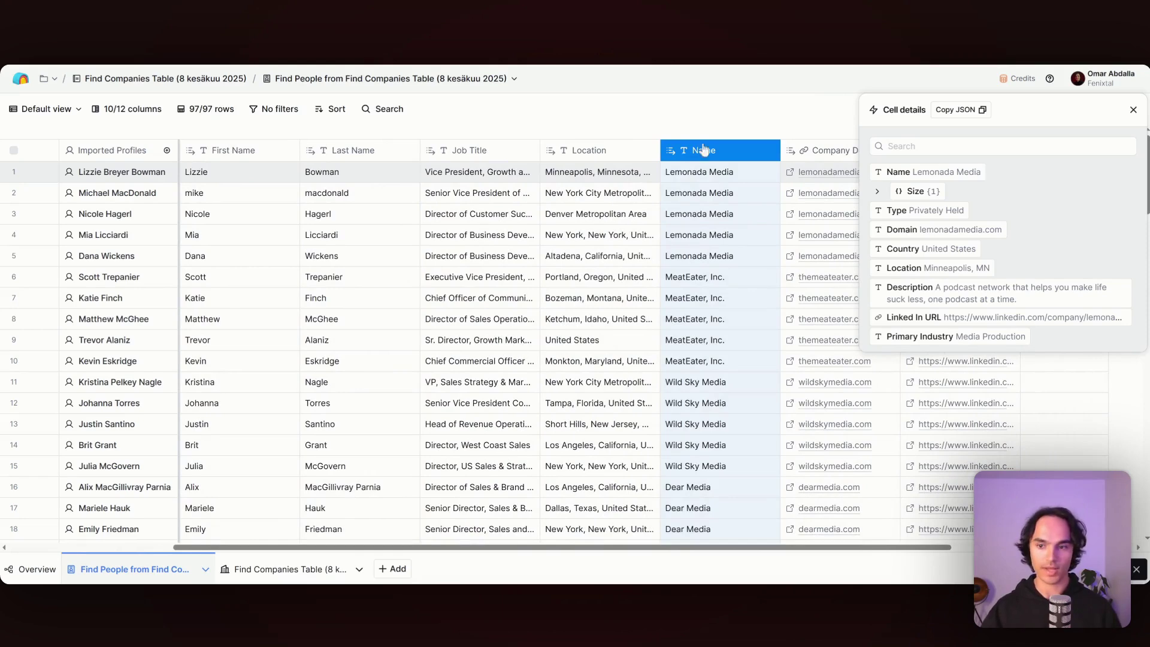
{"action": "scroll", "coordinate": [520, 171], "scroll_direction": "left", "scroll_amount": 2}
{"action": "scroll", "coordinate": [521, 171], "scroll_direction": "left", "scroll_amount": 2}
{"action": "left_click", "coordinate": [1132, 110]}
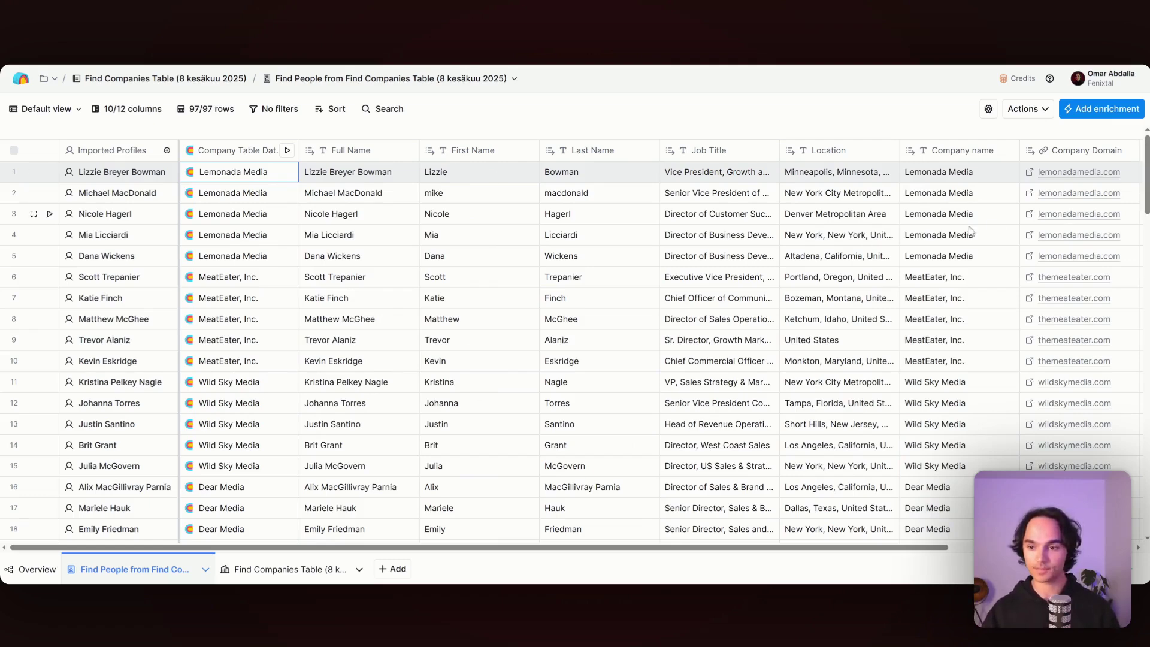
- Search the enrichments for "work email" and add the Find Work Email waterfall that starts with LeadMagic and Findymail
{"action": "scroll", "coordinate": [689, 182], "scroll_direction": "right", "scroll_amount": 4}
{"action": "left_click", "coordinate": [1096, 154]}
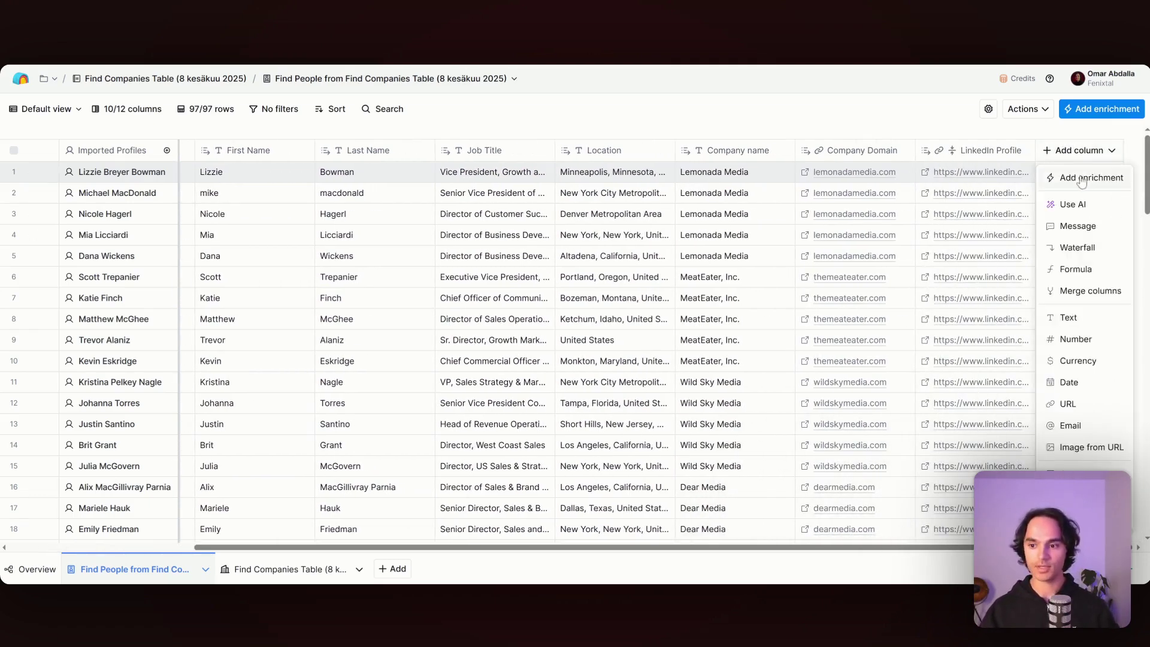
{"action": "left_click", "coordinate": [1076, 175]}
{"action": "type", "text": "work email"}
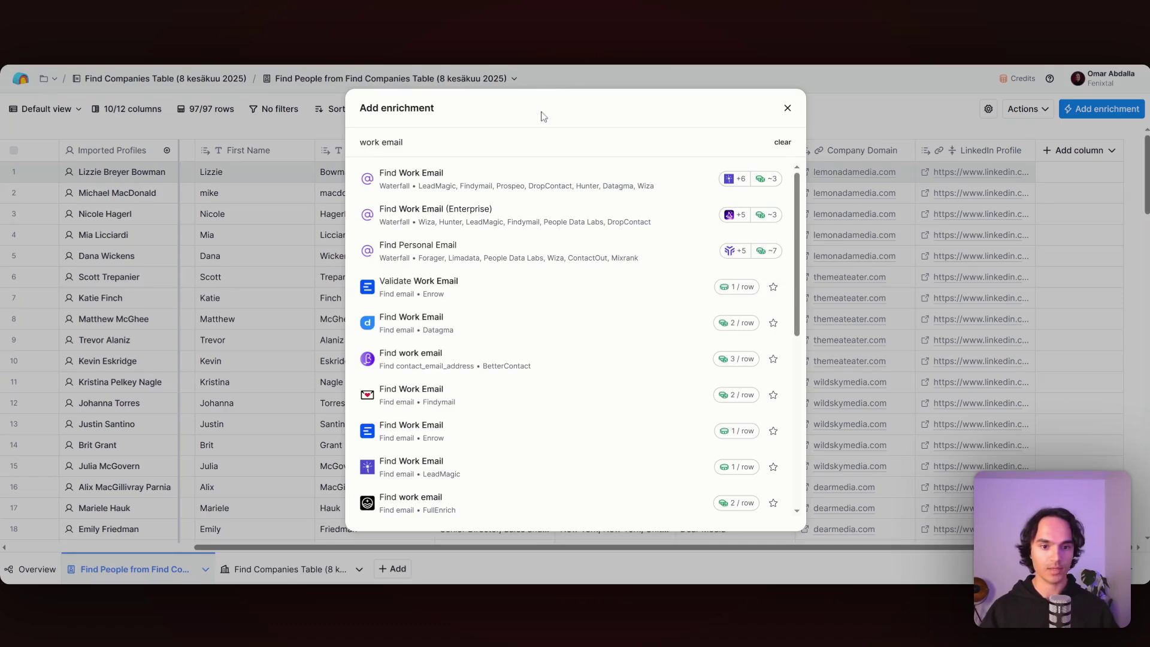
{"action": "left_click", "coordinate": [411, 179]}
- Add Icypeas' Find Work Email action to the waterfall and place it first, ahead of LeadMagic
{"action": "scroll", "coordinate": [906, 309], "scroll_direction": "down", "scroll_amount": 2}
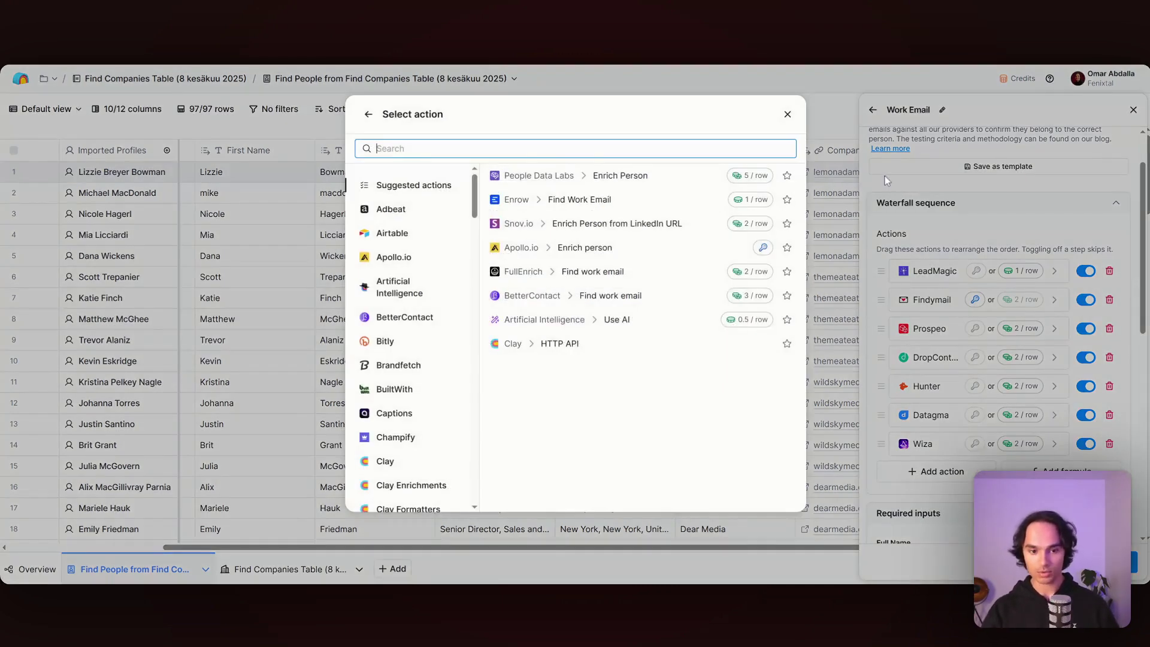
{"action": "type", "text": "icy"}
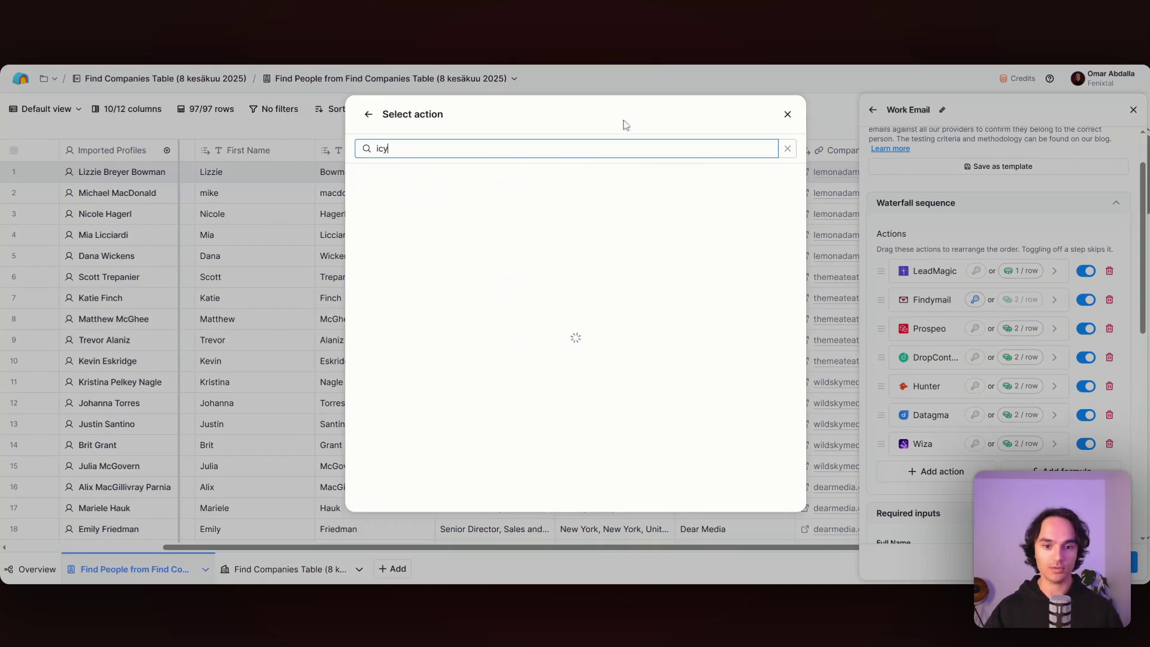
{"action": "left_click", "coordinate": [566, 250]}
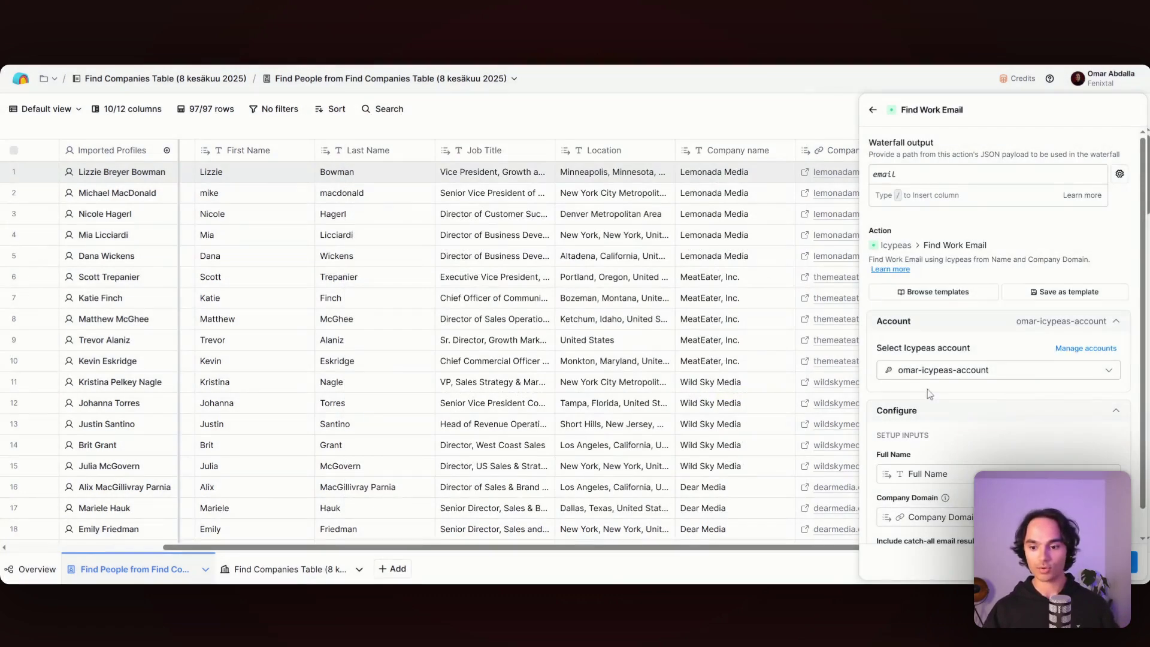
{"action": "scroll", "coordinate": [934, 377], "scroll_direction": "down", "scroll_amount": 1}
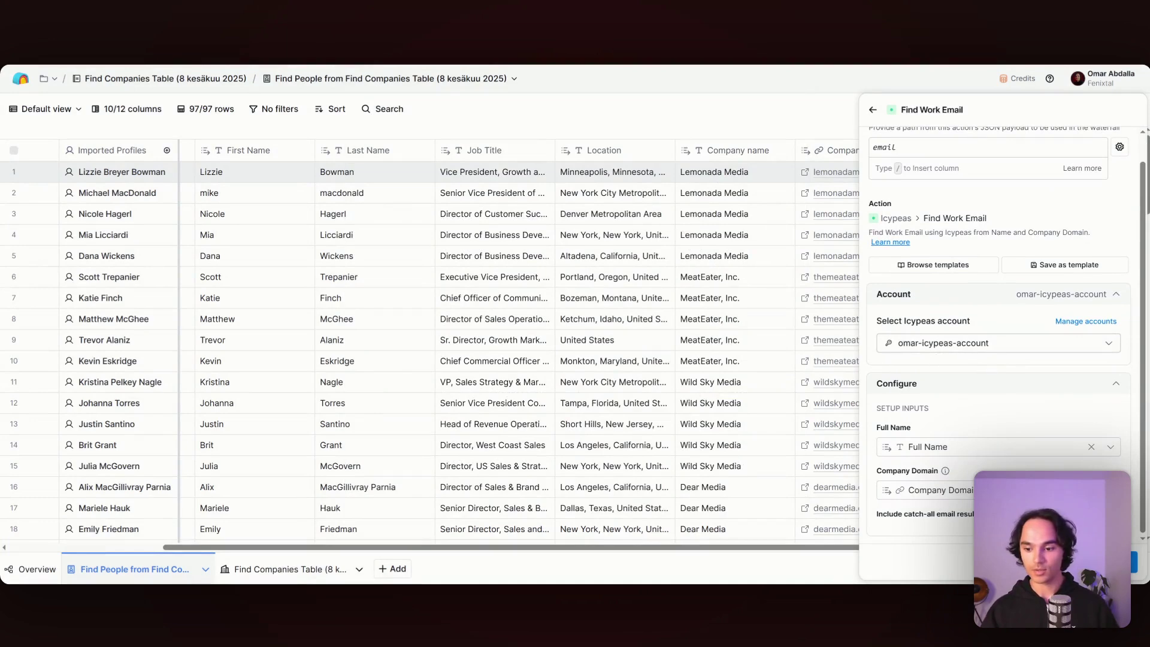
{"action": "left_click", "coordinate": [1132, 561]}
{"action": "left_click_drag", "start_coordinate": [893, 481], "coordinate": [894, 289]}
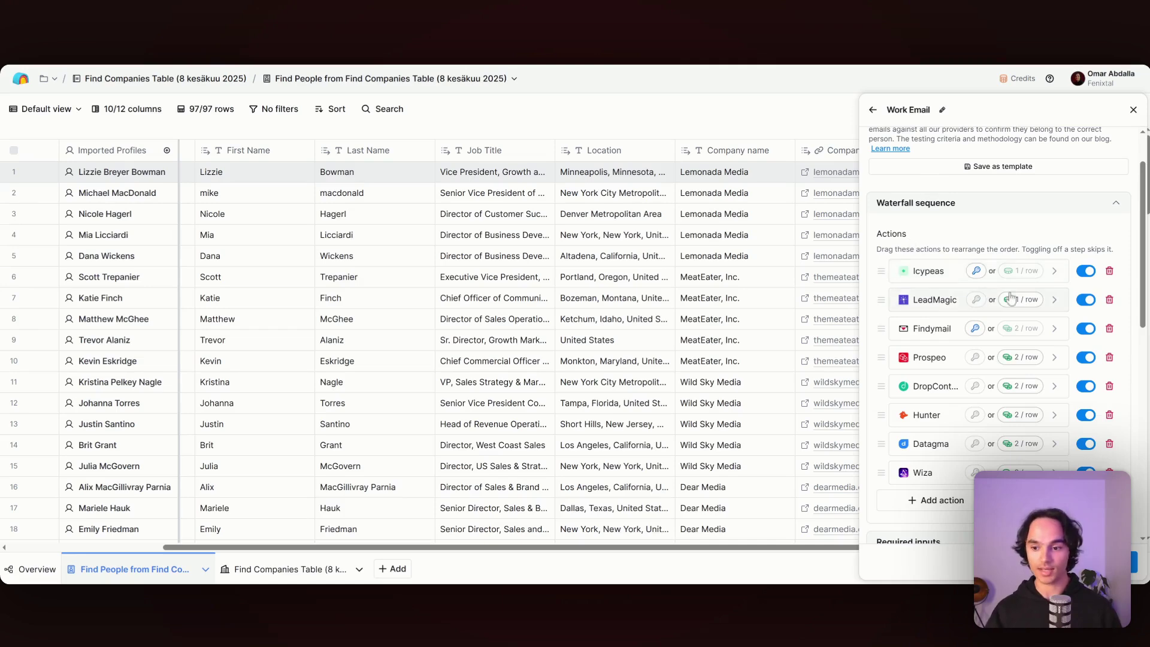
- Review the waterfall's required inputs and validation provider options, and remove ZeroBounce as the validation provider
{"action": "scroll", "coordinate": [918, 305], "scroll_direction": "down", "scroll_amount": 6}
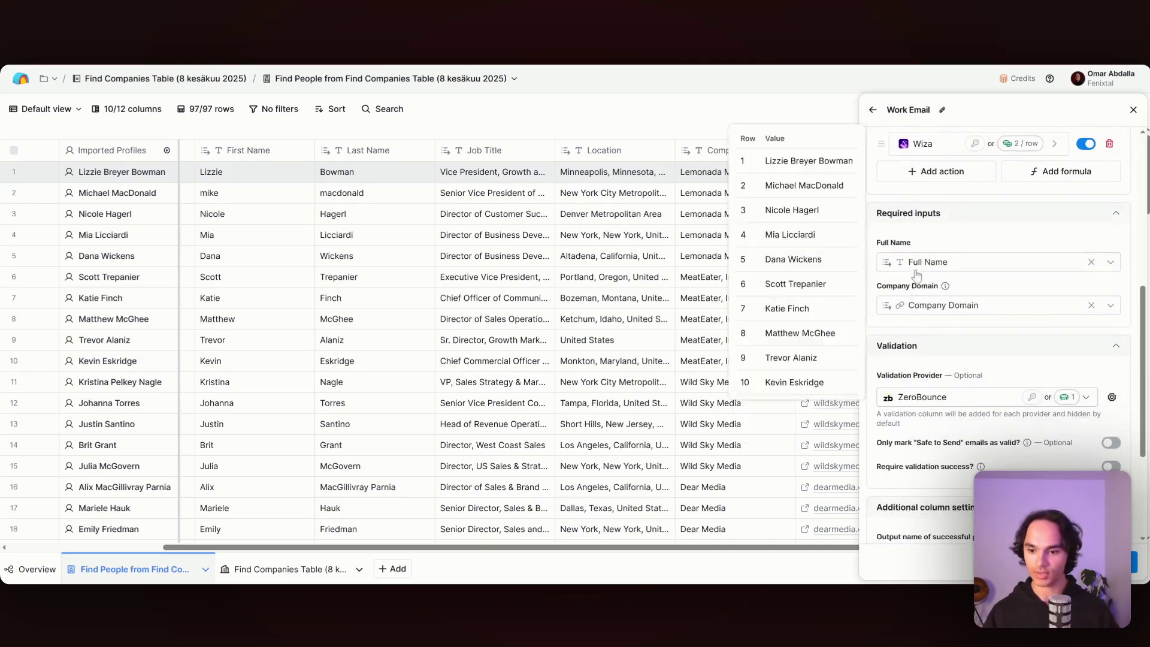
{"action": "scroll", "coordinate": [912, 332], "scroll_direction": "down", "scroll_amount": 1}
{"action": "scroll", "coordinate": [910, 324], "scroll_direction": "down", "scroll_amount": 1}
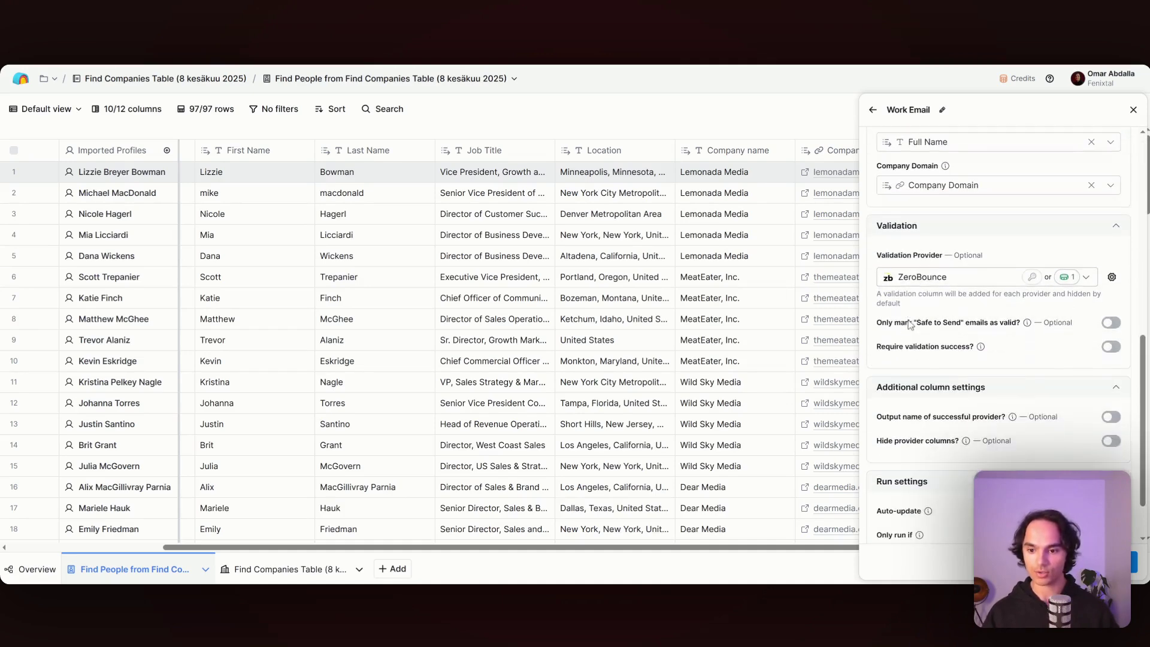
{"action": "left_click", "coordinate": [898, 282]}
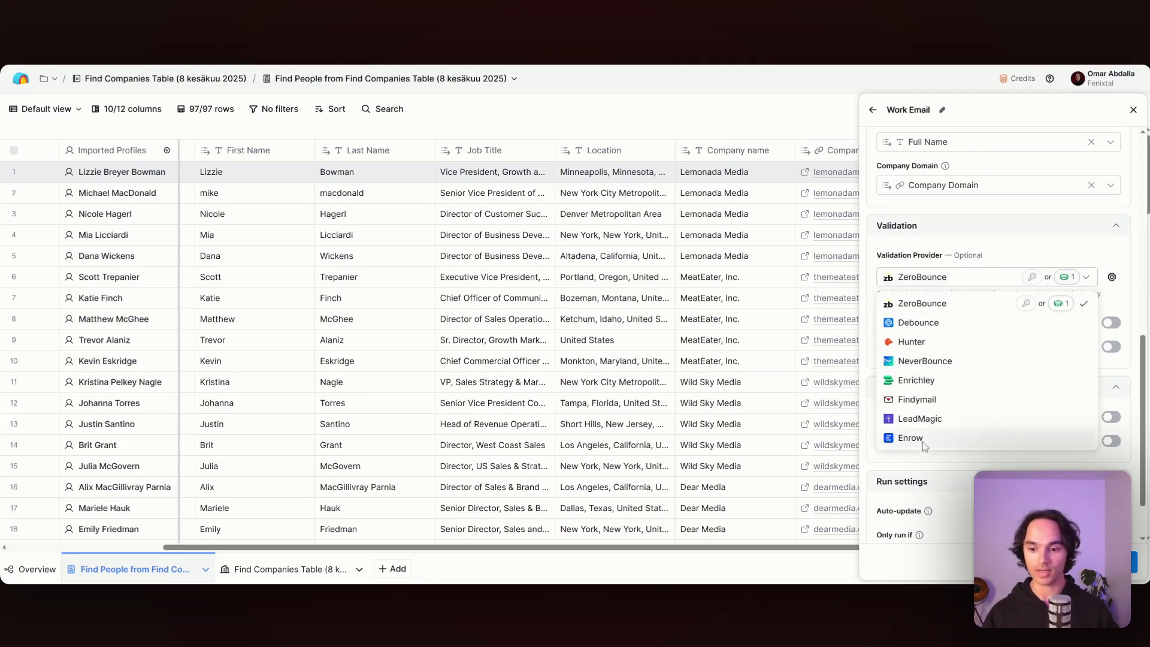
{"action": "left_click", "coordinate": [1093, 256]}
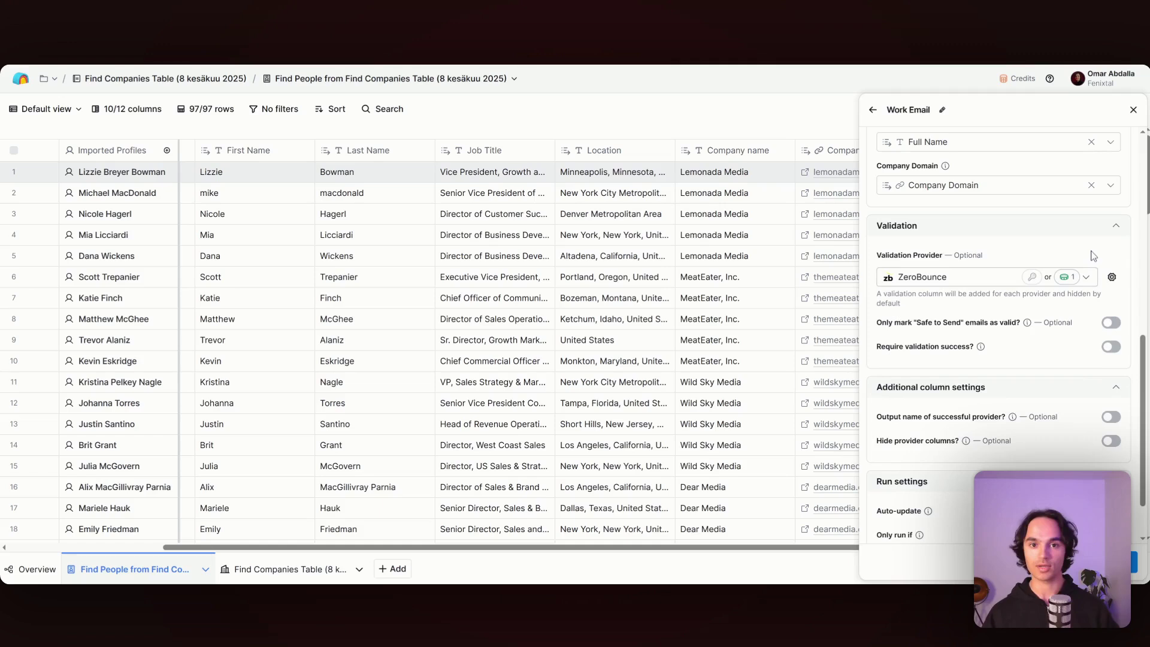
{"action": "left_click", "coordinate": [1111, 276]}
{"action": "left_click", "coordinate": [1086, 328]}
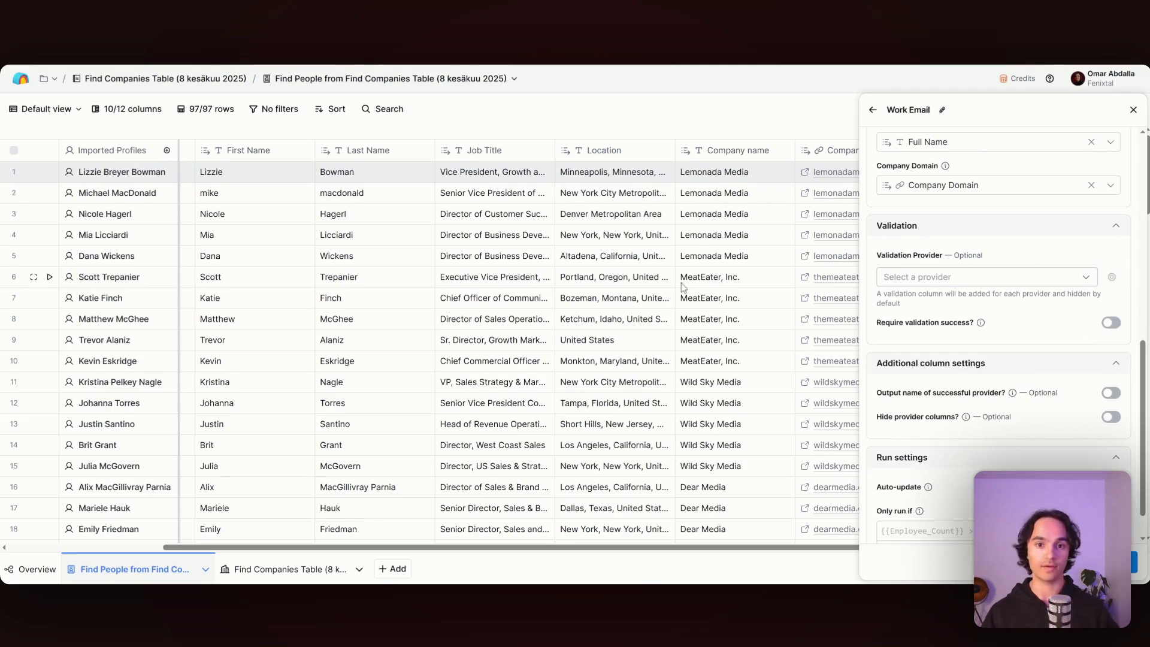
- Save the Work Email waterfall and run it on the people rows
{"action": "scroll", "coordinate": [993, 335], "scroll_direction": "down", "scroll_amount": 1}
{"action": "left_click", "coordinate": [1125, 561]}
{"action": "left_click", "coordinate": [1042, 506]}
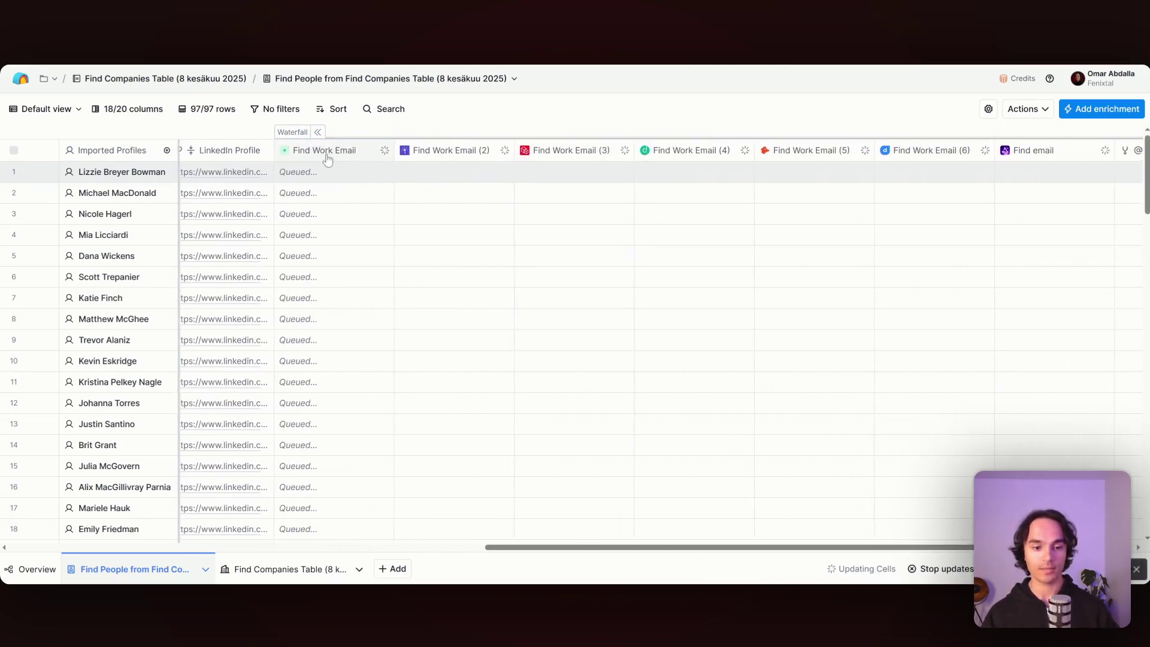
- Examine the work email results across the rows, comparing each waterfall provider's column with the final Work Email column
{"action": "scroll", "coordinate": [312, 235], "scroll_direction": "down", "scroll_amount": 6}
{"action": "scroll", "coordinate": [311, 235], "scroll_direction": "up", "scroll_amount": 6}
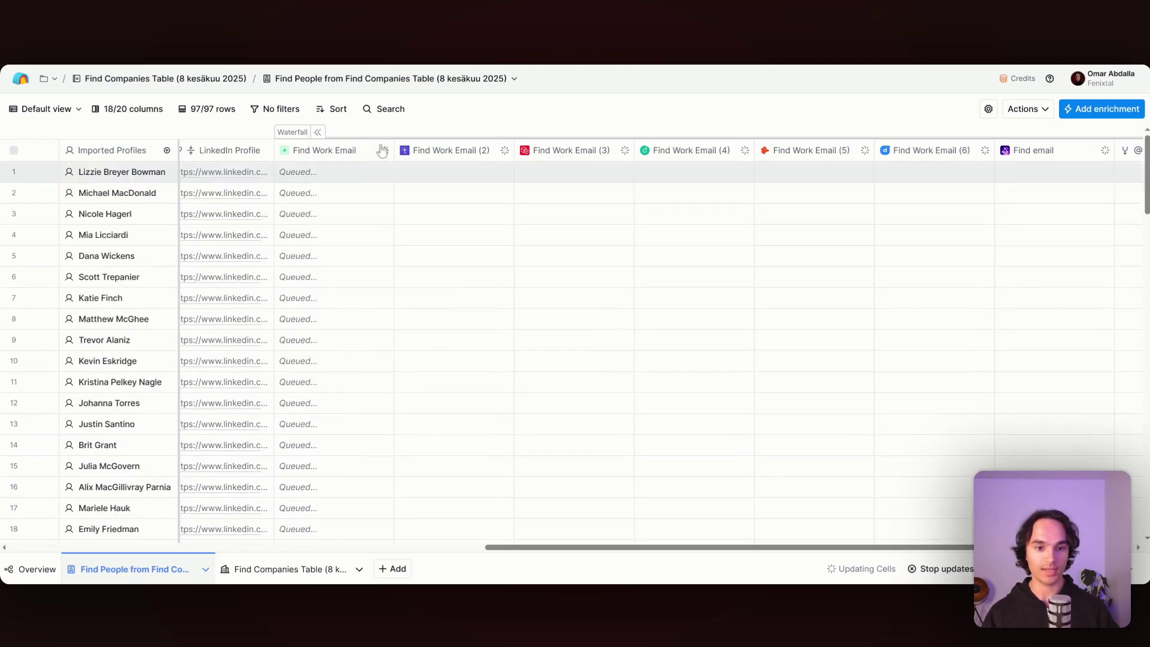
{"action": "scroll", "coordinate": [757, 159], "scroll_direction": "right", "scroll_amount": 3}
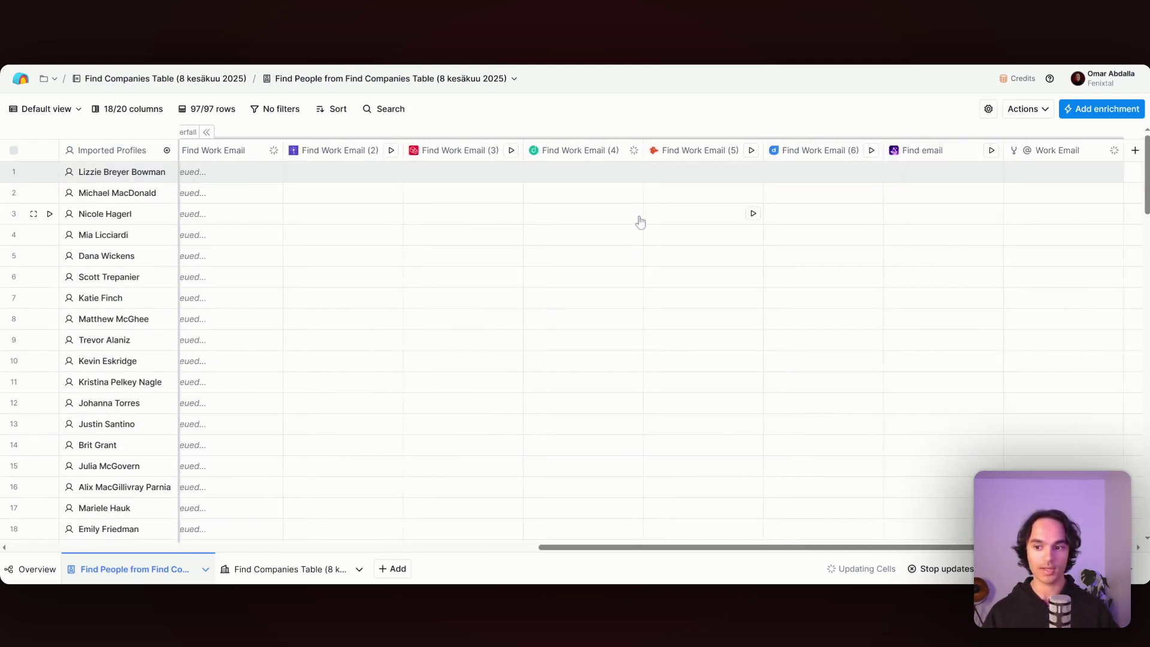
{"action": "scroll", "coordinate": [640, 221], "scroll_direction": "right", "scroll_amount": 2}
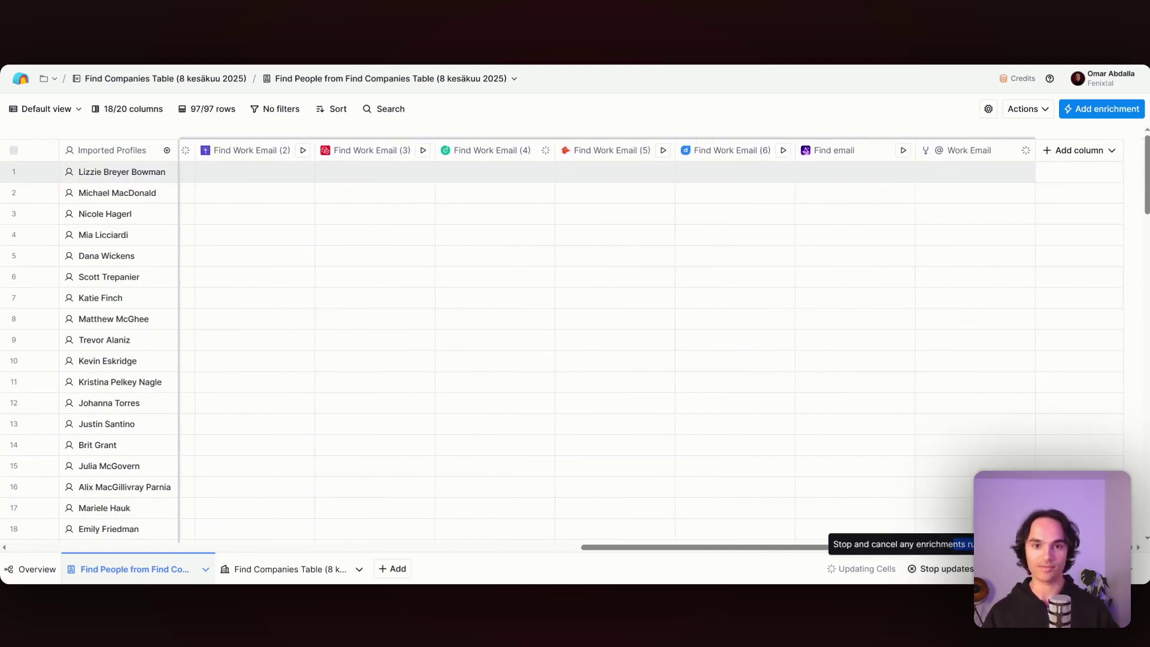
{"action": "scroll", "coordinate": [595, 202], "scroll_direction": "left", "scroll_amount": 3}
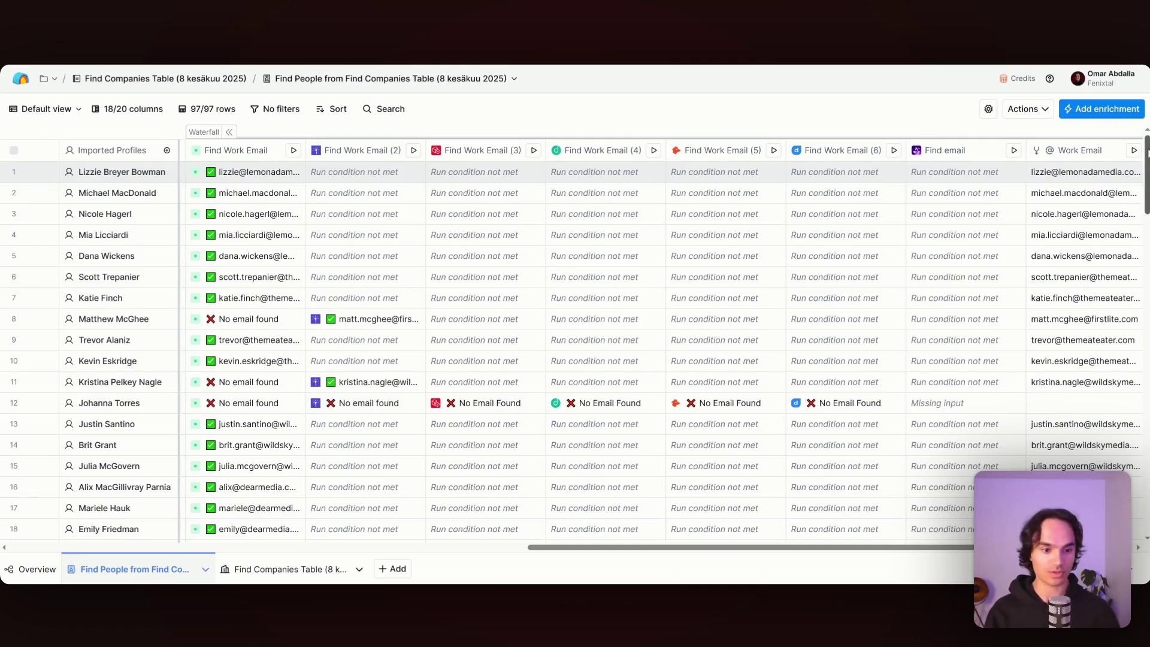
{"action": "scroll", "coordinate": [258, 208], "scroll_direction": "down", "scroll_amount": 10}
{"action": "scroll", "coordinate": [258, 209], "scroll_direction": "down", "scroll_amount": 7}
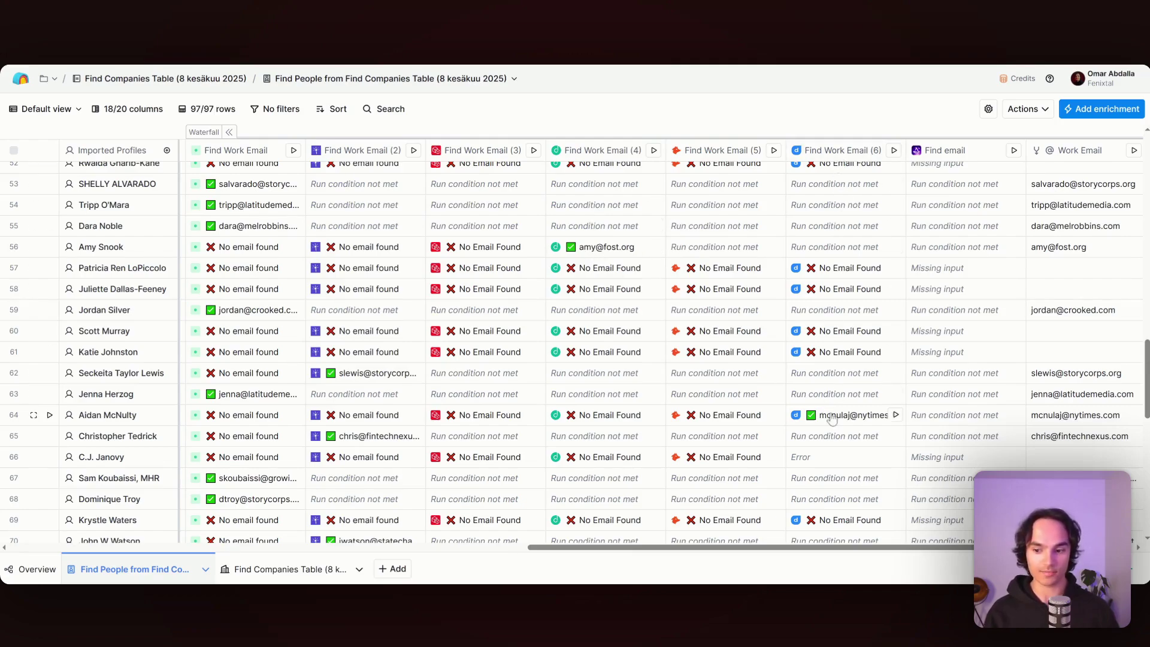
{"action": "scroll", "coordinate": [830, 413], "scroll_direction": "down", "scroll_amount": 5}
{"action": "scroll", "coordinate": [539, 335], "scroll_direction": "up", "scroll_amount": 5}
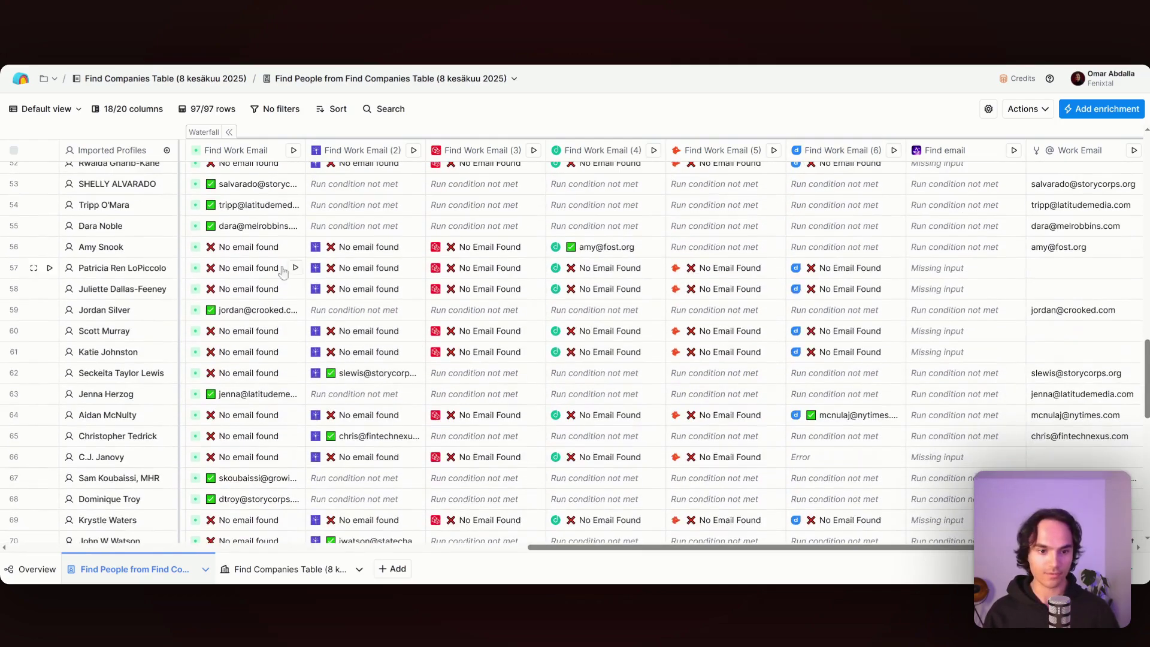
{"action": "scroll", "coordinate": [467, 284], "scroll_direction": "up", "scroll_amount": 10}
{"action": "scroll", "coordinate": [475, 283], "scroll_direction": "up", "scroll_amount": 7}
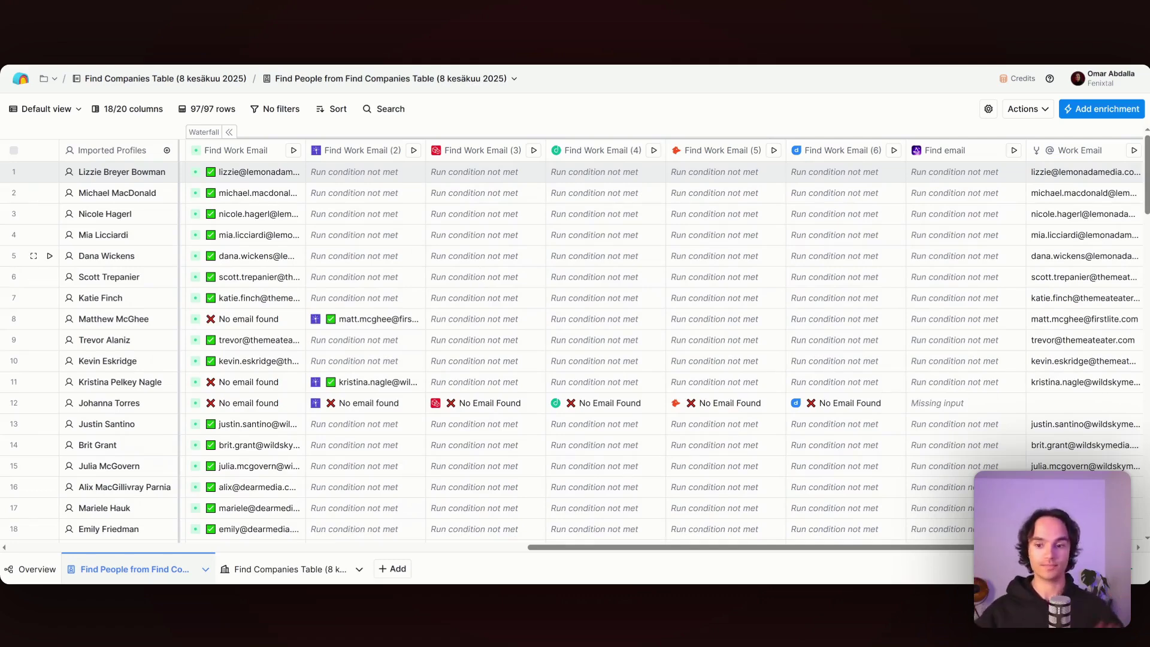
- Start a new enrichment column beside Work Email and restrict the enrichment templates to those created by you
{"action": "scroll", "coordinate": [908, 150], "scroll_direction": "right", "scroll_amount": 3}
{"action": "scroll", "coordinate": [945, 205], "scroll_direction": "down", "scroll_amount": 1}
{"action": "scroll", "coordinate": [945, 205], "scroll_direction": "down", "scroll_amount": 5}
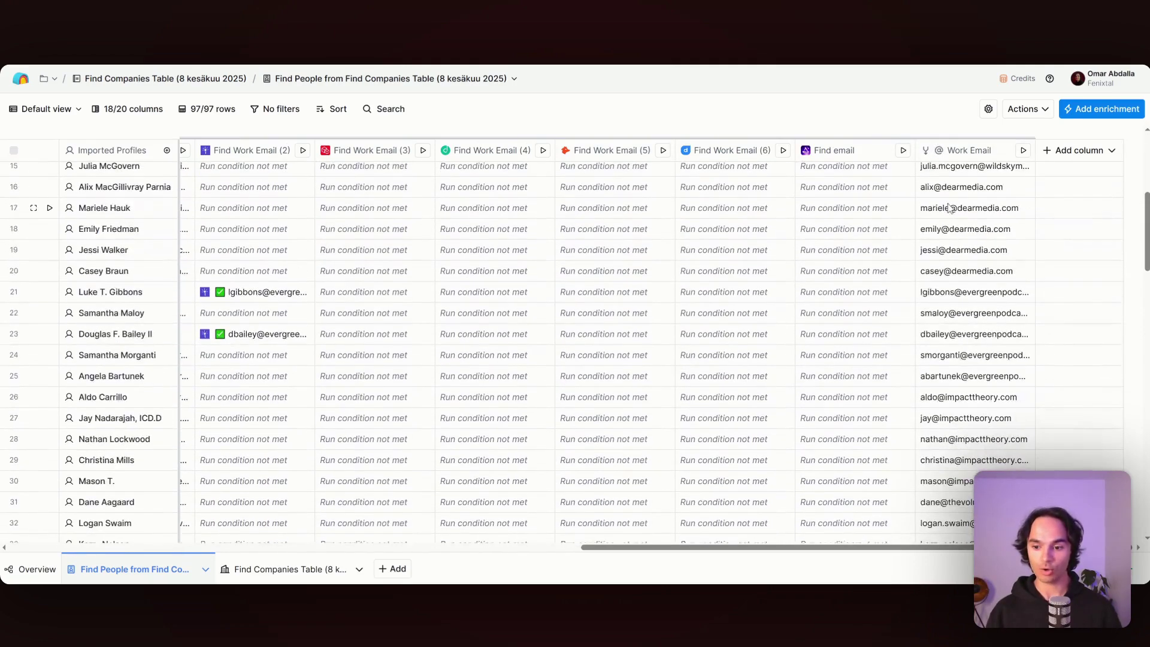
{"action": "scroll", "coordinate": [945, 205], "scroll_direction": "up", "scroll_amount": 6}
{"action": "left_click", "coordinate": [1063, 153]}
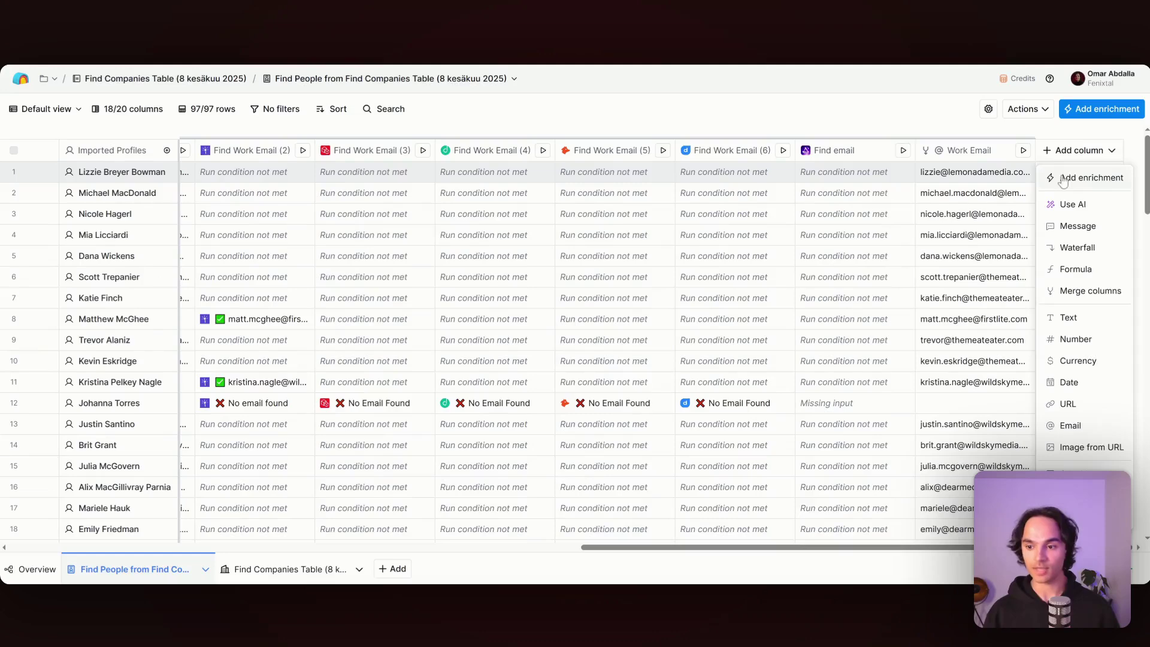
{"action": "left_click", "coordinate": [1100, 178]}
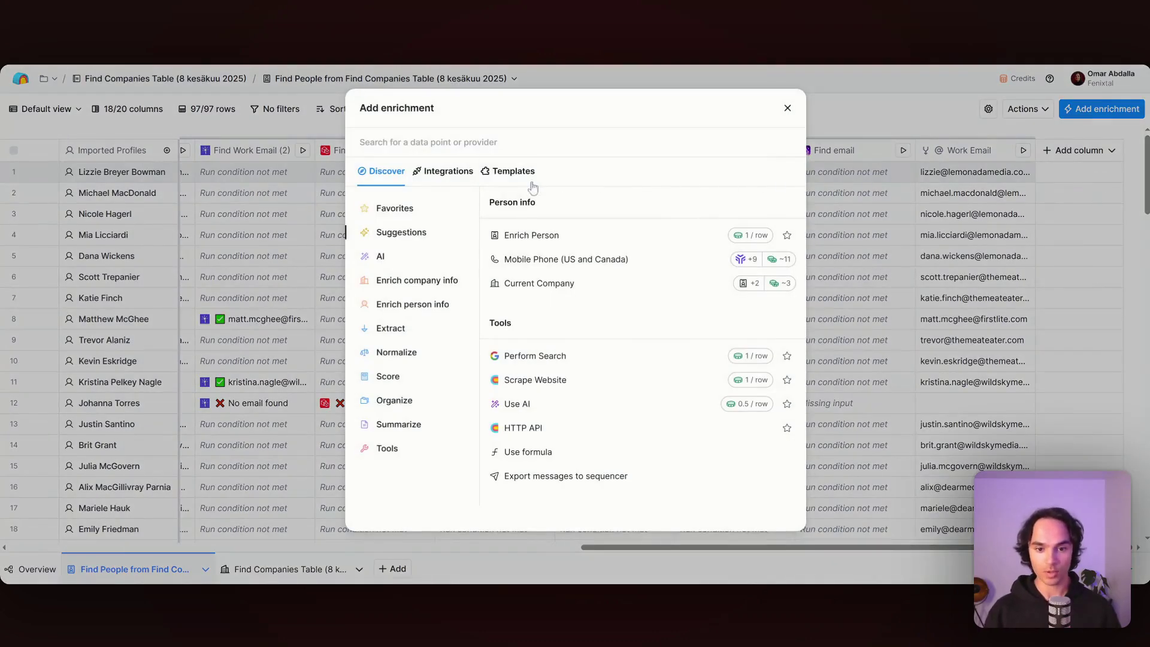
{"action": "left_click", "coordinate": [513, 172]}
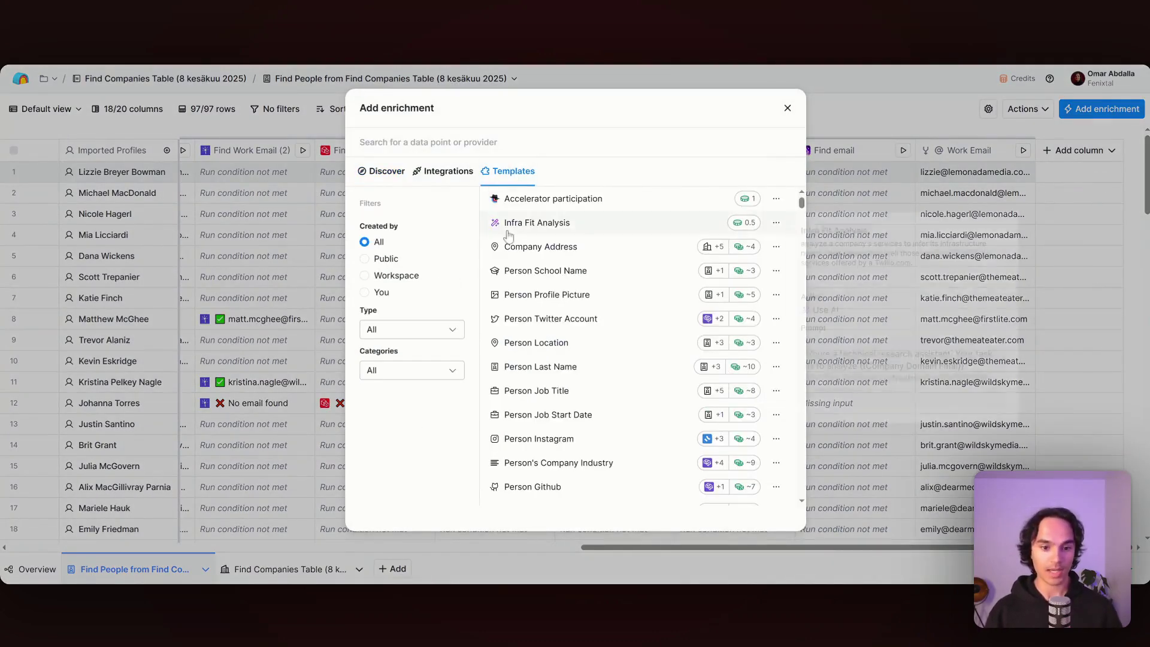
{"action": "left_click", "coordinate": [365, 294]}
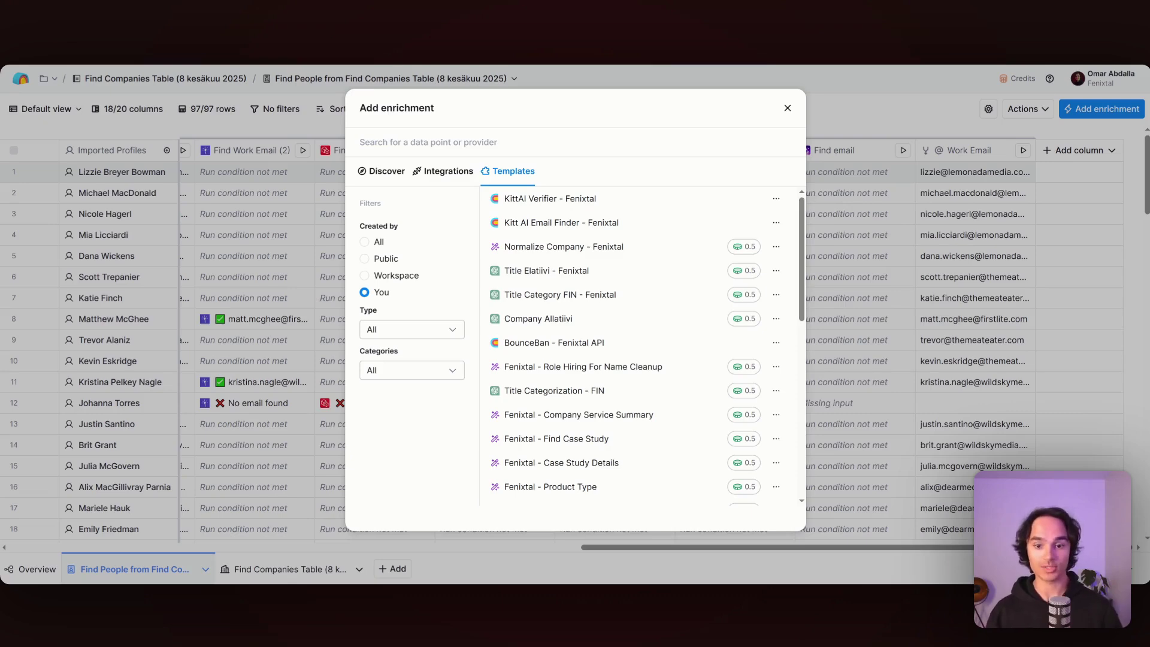
- Add the Million Verifier API template with Work Email as its email value, and save it as an HTTP API enrichment
{"action": "scroll", "coordinate": [634, 347], "scroll_direction": "down", "scroll_amount": 10}
{"action": "double_click", "coordinate": [516, 350]}
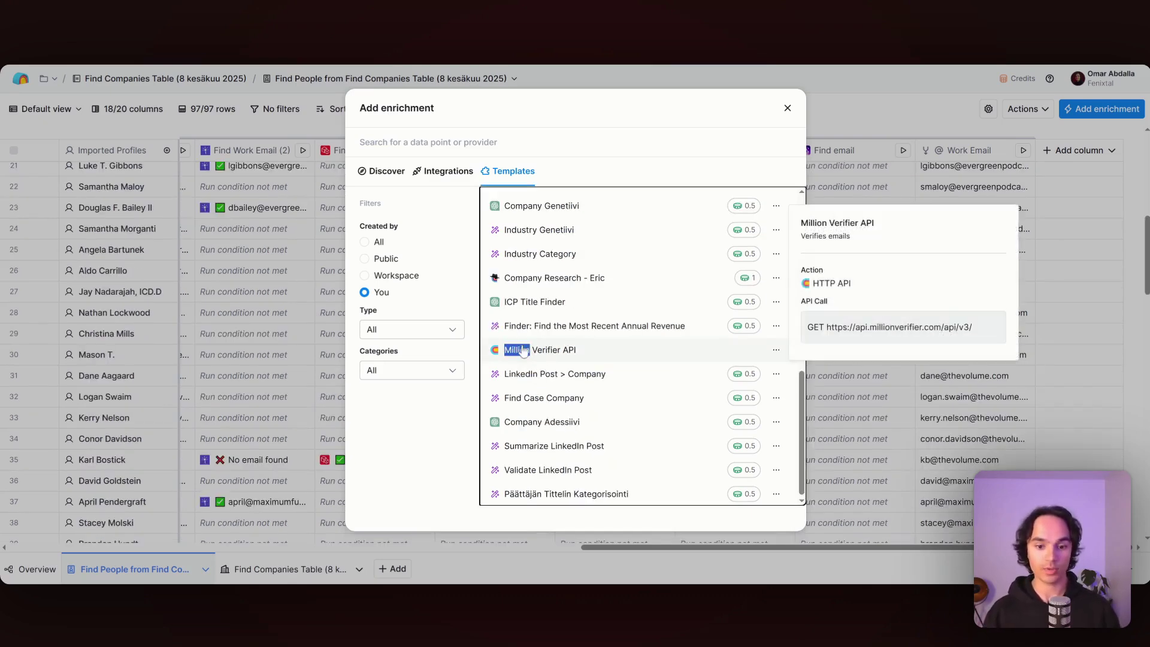
{"action": "left_click", "coordinate": [538, 351]}
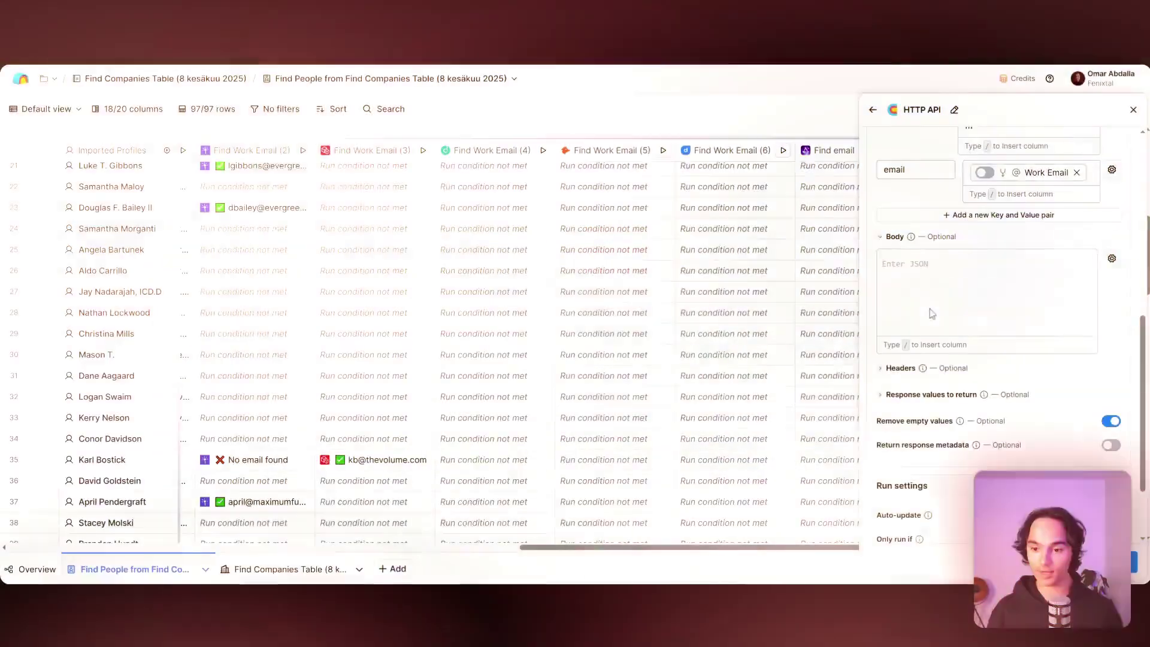
{"action": "scroll", "coordinate": [997, 329], "scroll_direction": "down", "scroll_amount": 3}
{"action": "left_click", "coordinate": [1134, 562]}
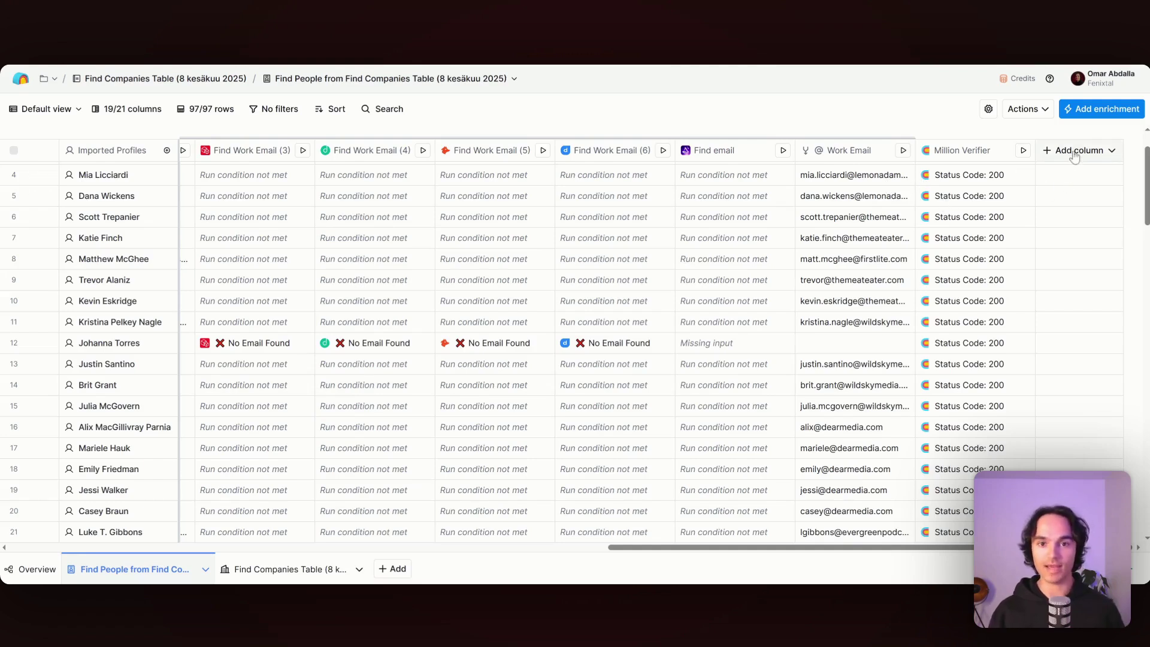
{"action": "left_click", "coordinate": [1075, 154]}
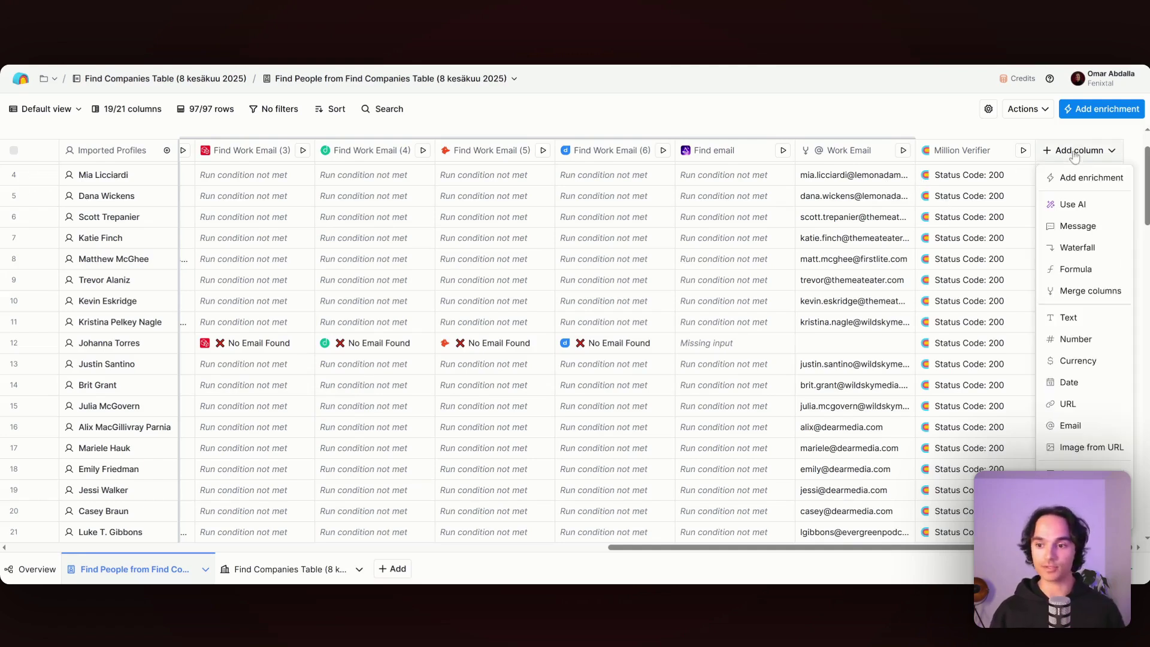
{"action": "left_click", "coordinate": [1076, 270]}
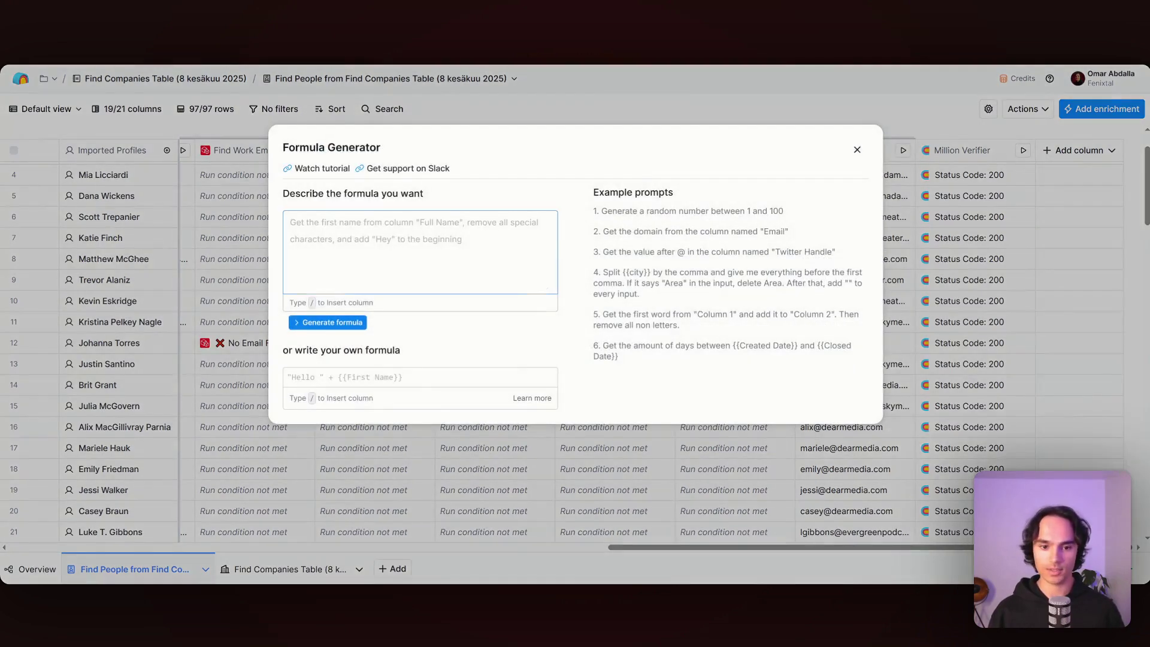
{"action": "type", "text": "Onlyt "}
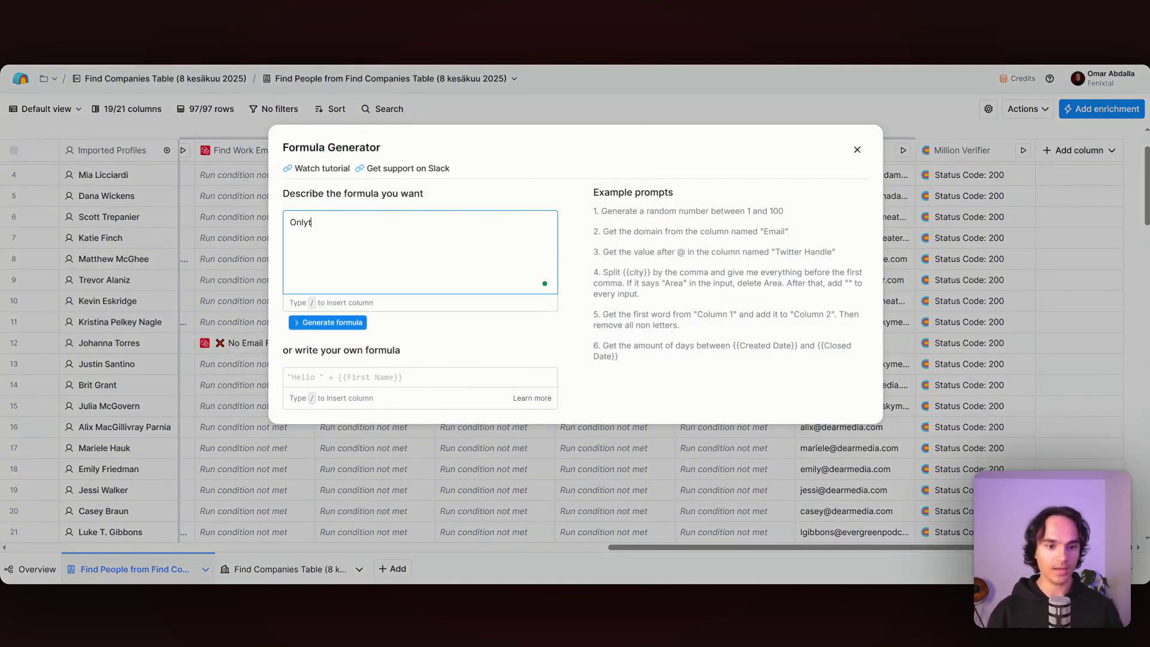
{"action": "key", "text": "BackSpace"}
{"action": "key", "text": "BackSpace"}
{"action": "type", "text": " add /&"}
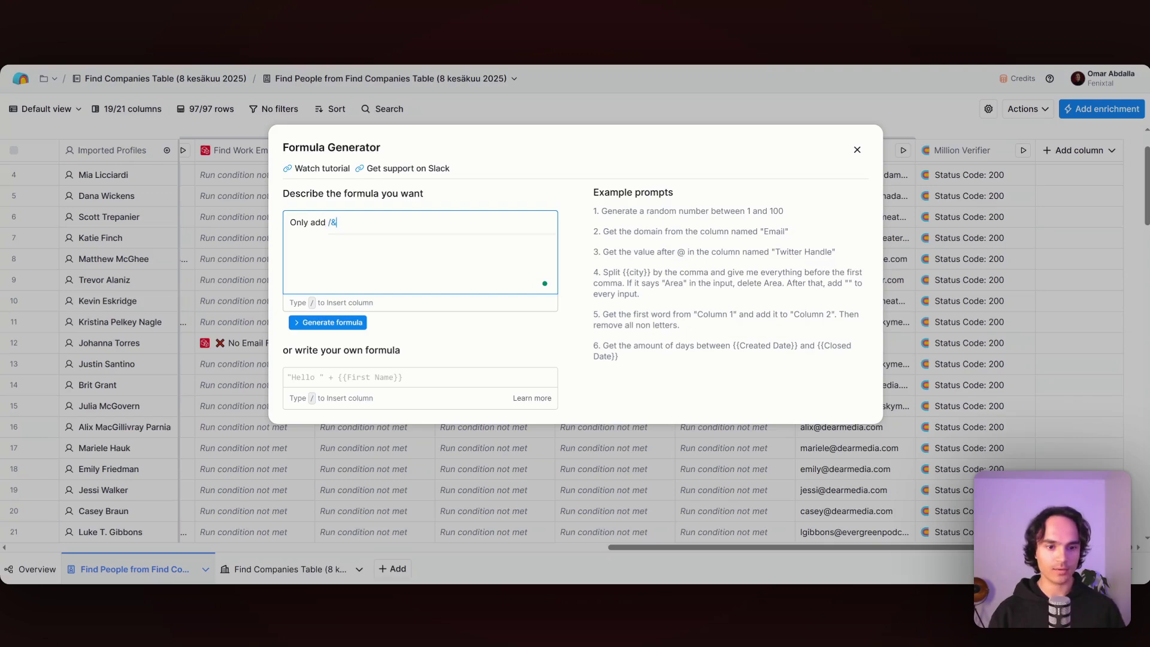
{"action": "key", "text": "BackSpace"}
{"action": "type", "text": "mi"}
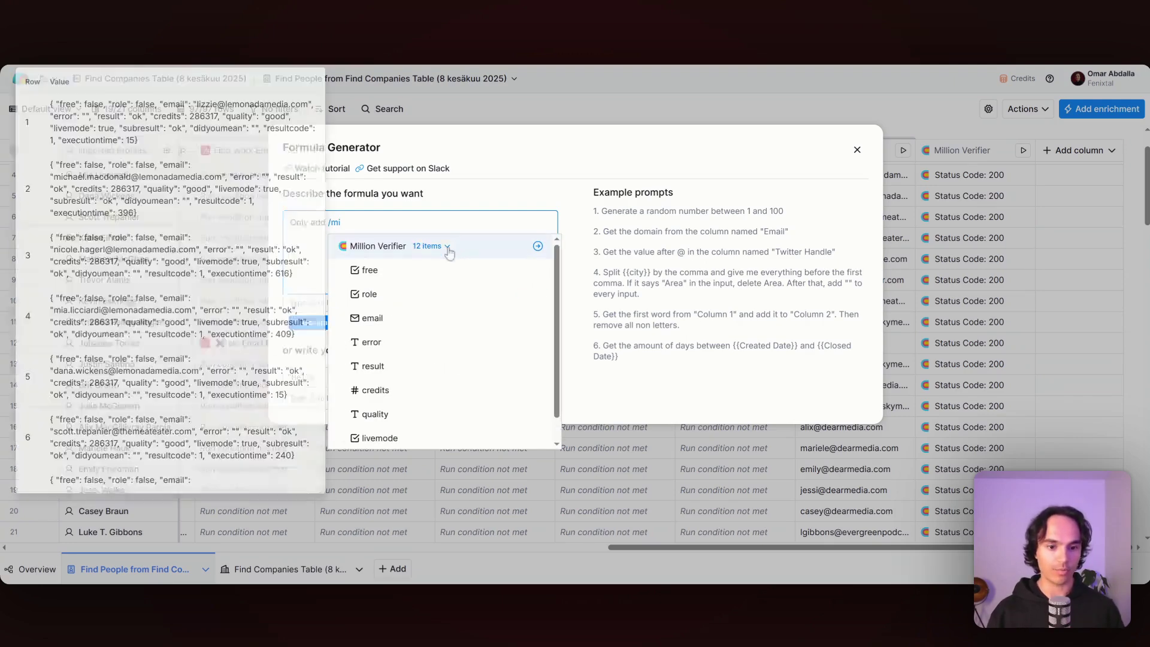
{"action": "left_click", "coordinate": [405, 320]}
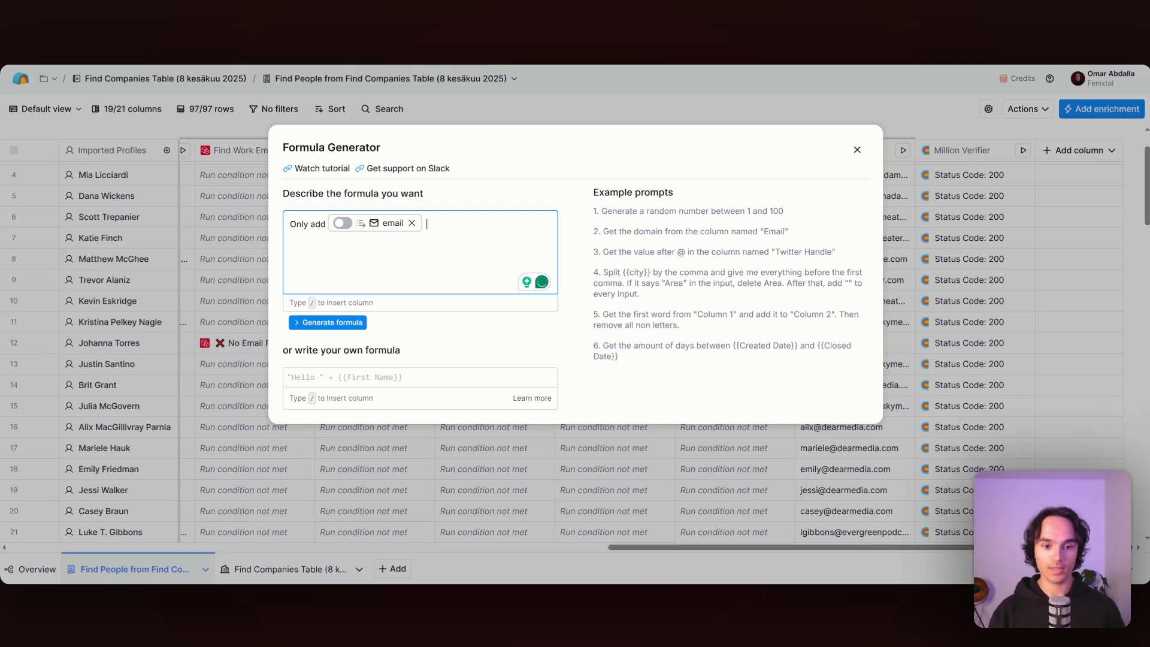
- Complete the formula description with "if" Million Verifier's quality field "is good", and generate the formula
{"action": "type", "text": "if /"}
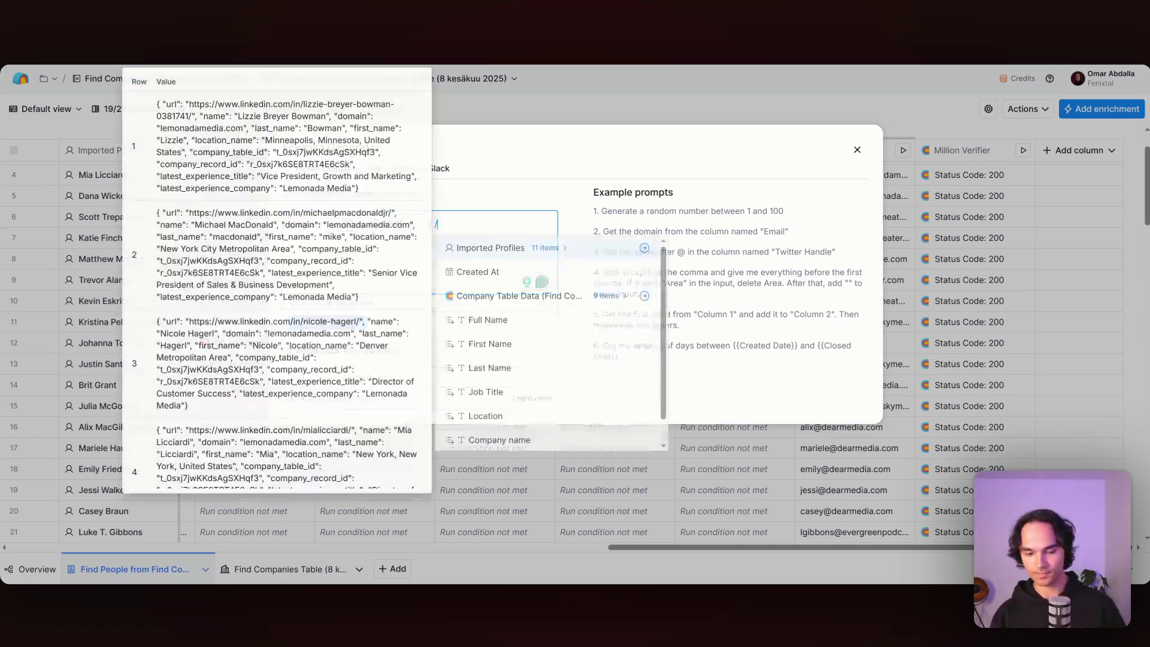
{"action": "scroll", "coordinate": [521, 384], "scroll_direction": "down", "scroll_amount": 1}
{"action": "scroll", "coordinate": [521, 384], "scroll_direction": "down", "scroll_amount": 5}
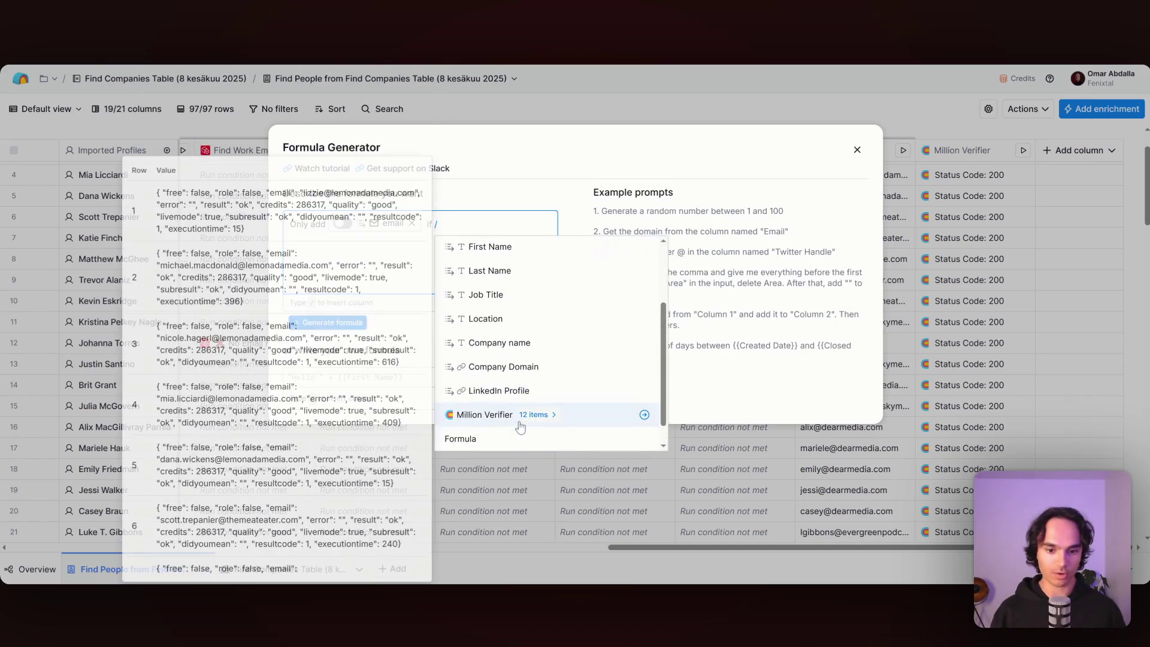
{"action": "scroll", "coordinate": [520, 407], "scroll_direction": "down", "scroll_amount": 1}
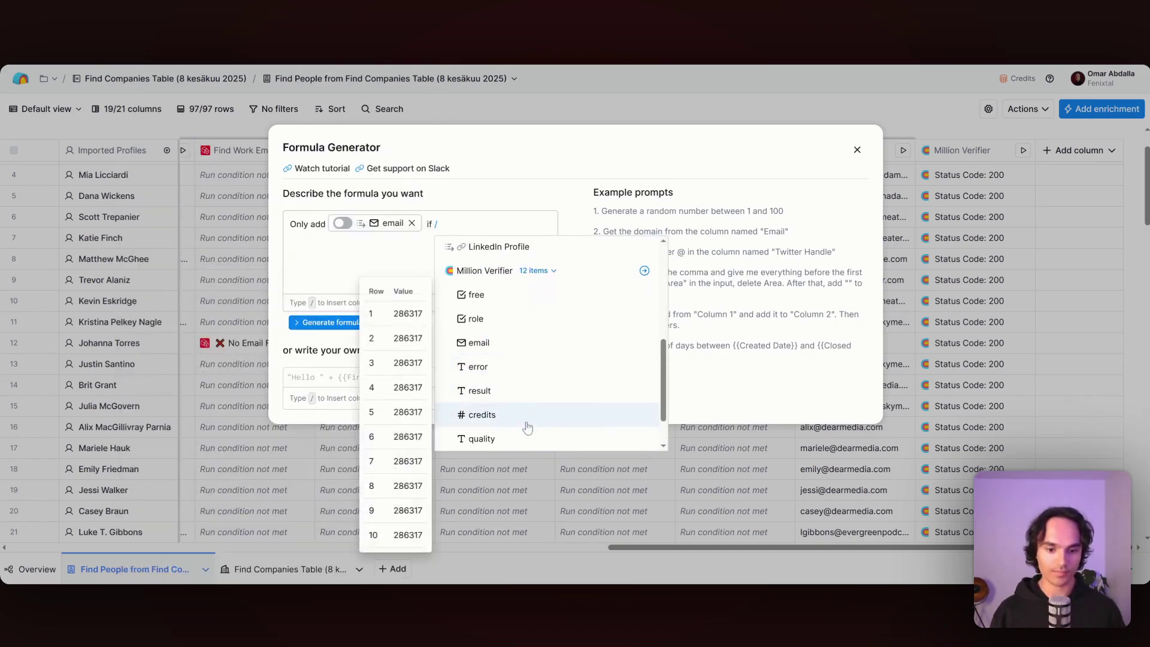
{"action": "left_click", "coordinate": [520, 442]}
{"action": "type", "text": "is good"}
{"action": "left_click", "coordinate": [328, 322]}
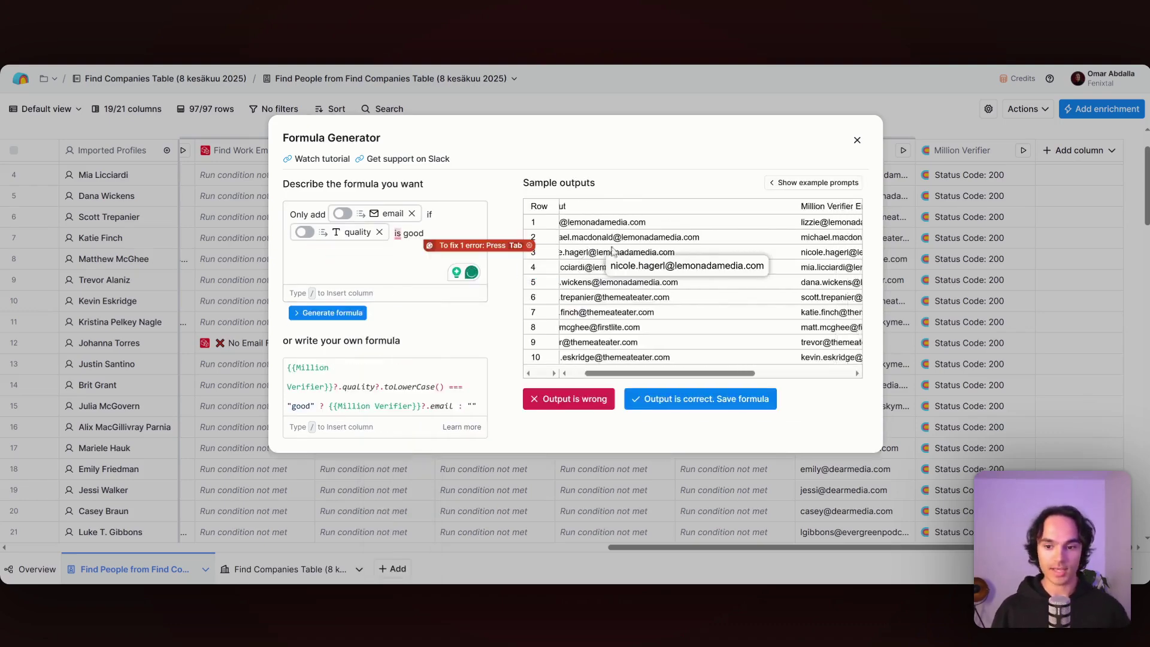
- Check the formula's sample outputs and save it as the Verified Email column
{"action": "scroll", "coordinate": [689, 257], "scroll_direction": "right", "scroll_amount": 5}
{"action": "scroll", "coordinate": [718, 252], "scroll_direction": "left", "scroll_amount": 5}
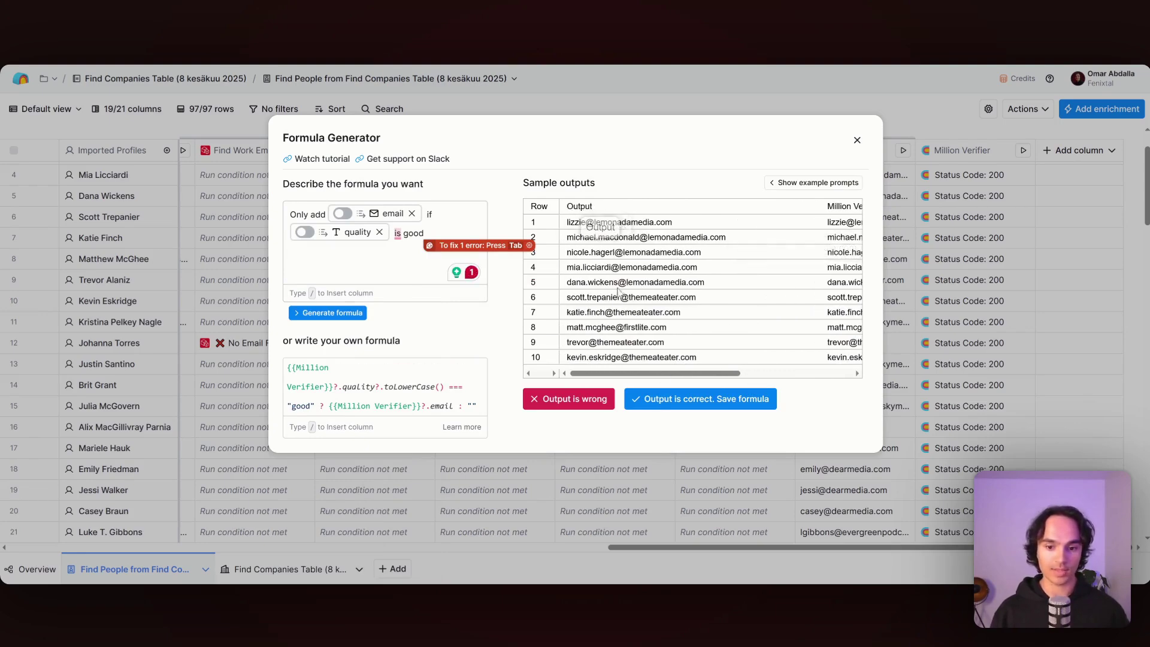
{"action": "left_click", "coordinate": [690, 398]}
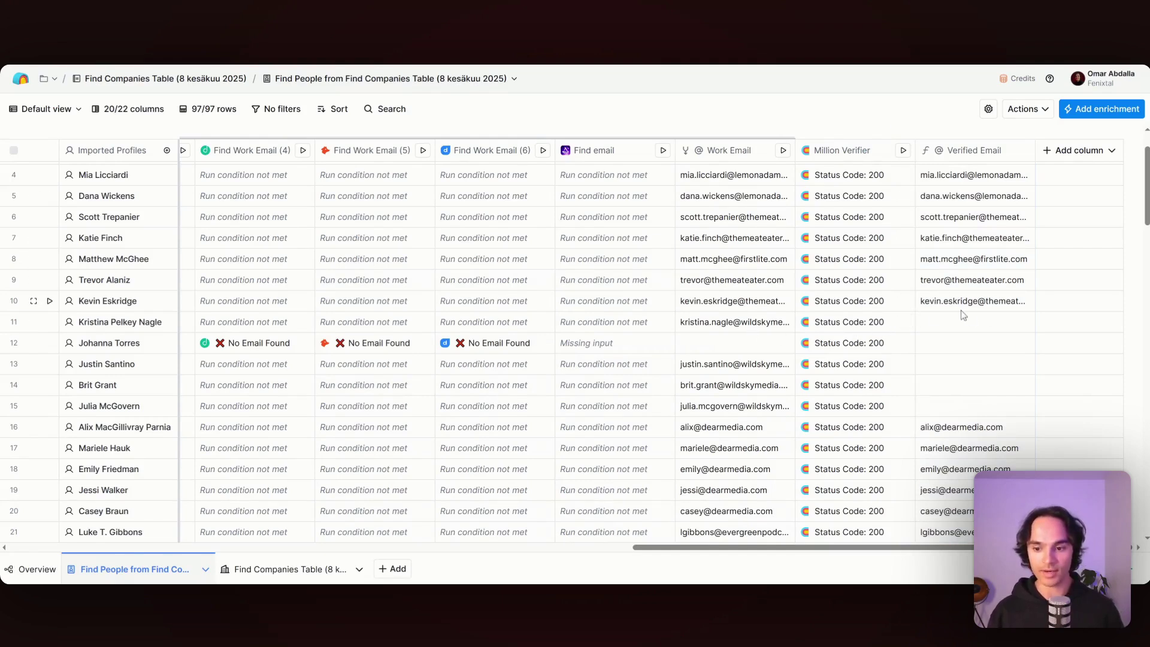
- Inspect the quality field in row 11's Million Verifier cell details
{"action": "left_click", "coordinate": [830, 326]}
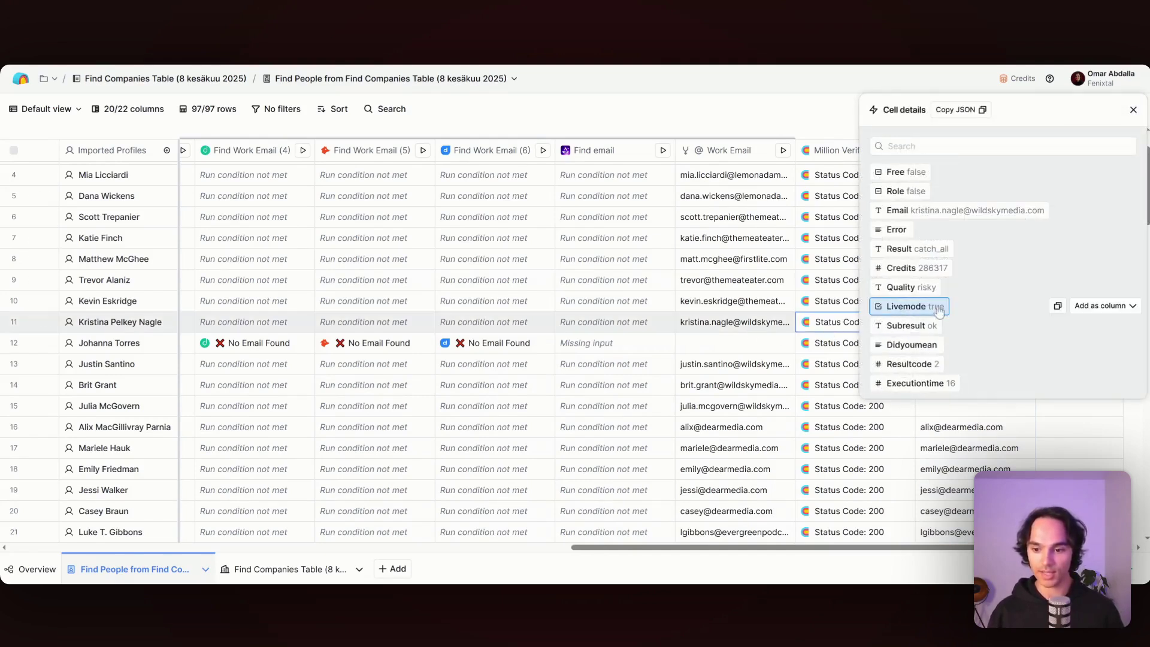
{"action": "mouse_move", "coordinate": [932, 291]}
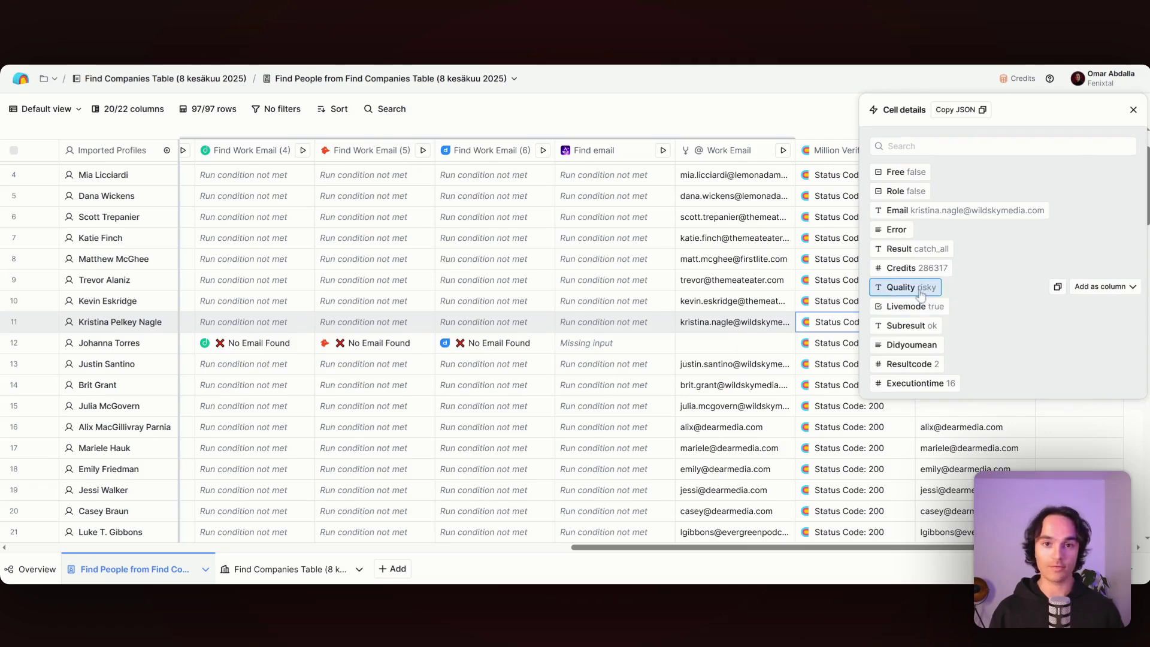
{"action": "left_click", "coordinate": [1133, 110]}
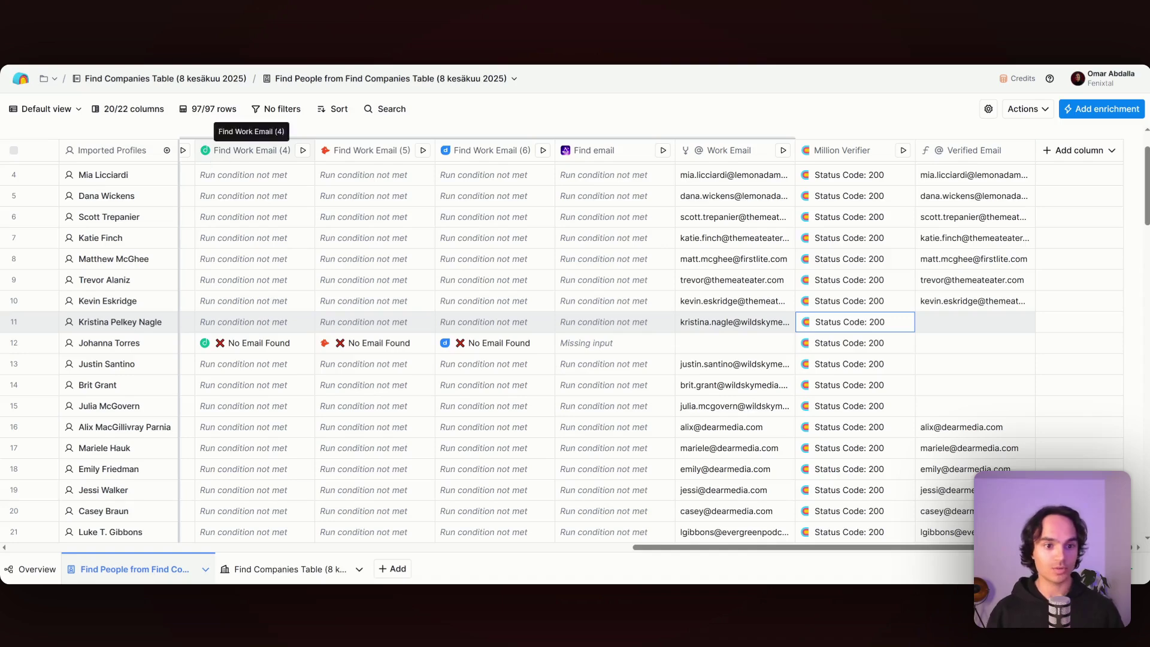
- Filter the people table to rows where Verified Email is not empty
{"action": "left_click", "coordinate": [280, 111]}
{"action": "left_click", "coordinate": [299, 138]}
{"action": "type", "text": "ve"}
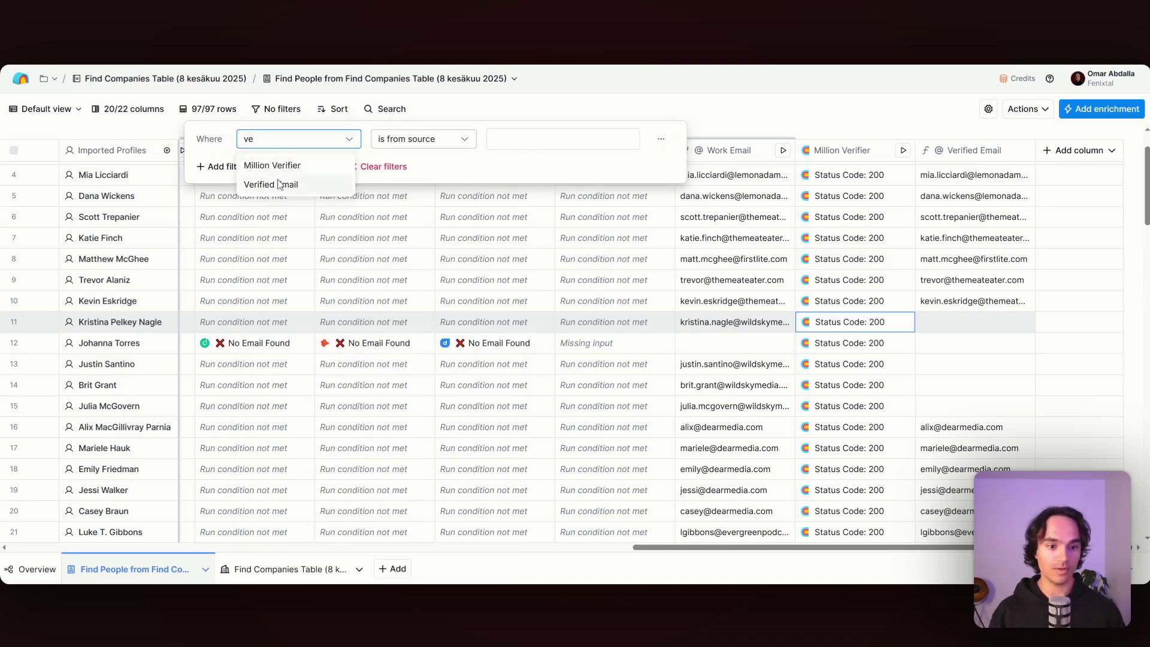
{"action": "left_click", "coordinate": [272, 184]}
{"action": "left_click", "coordinate": [423, 138]}
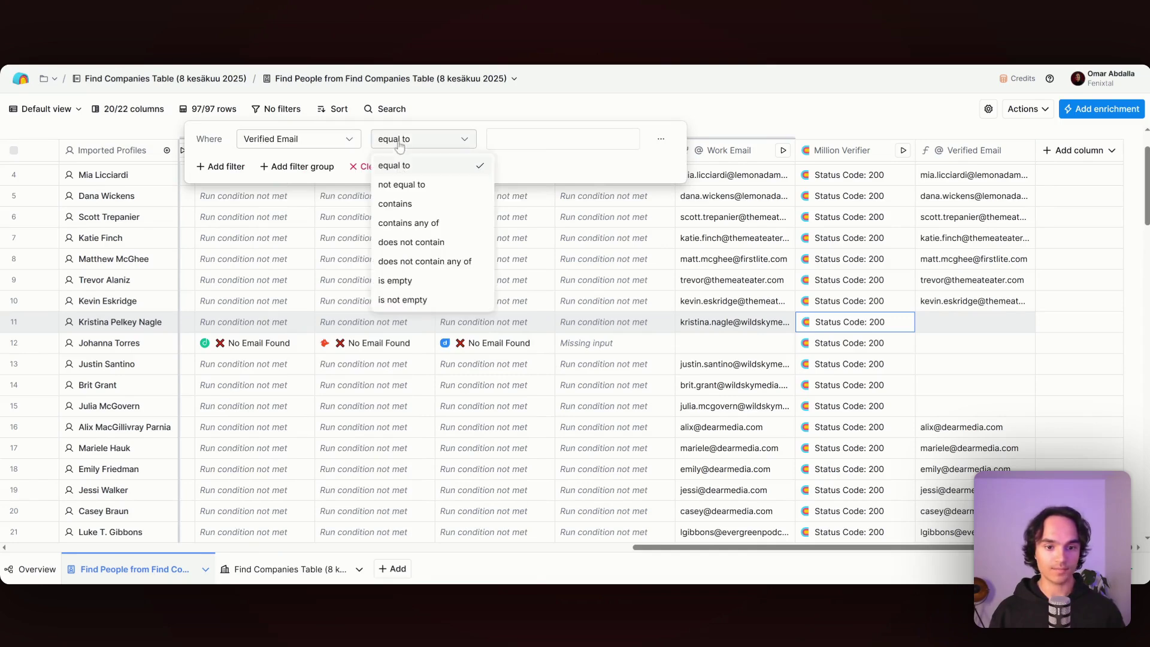
{"action": "left_click", "coordinate": [419, 299]}
{"action": "left_click", "coordinate": [671, 174]}
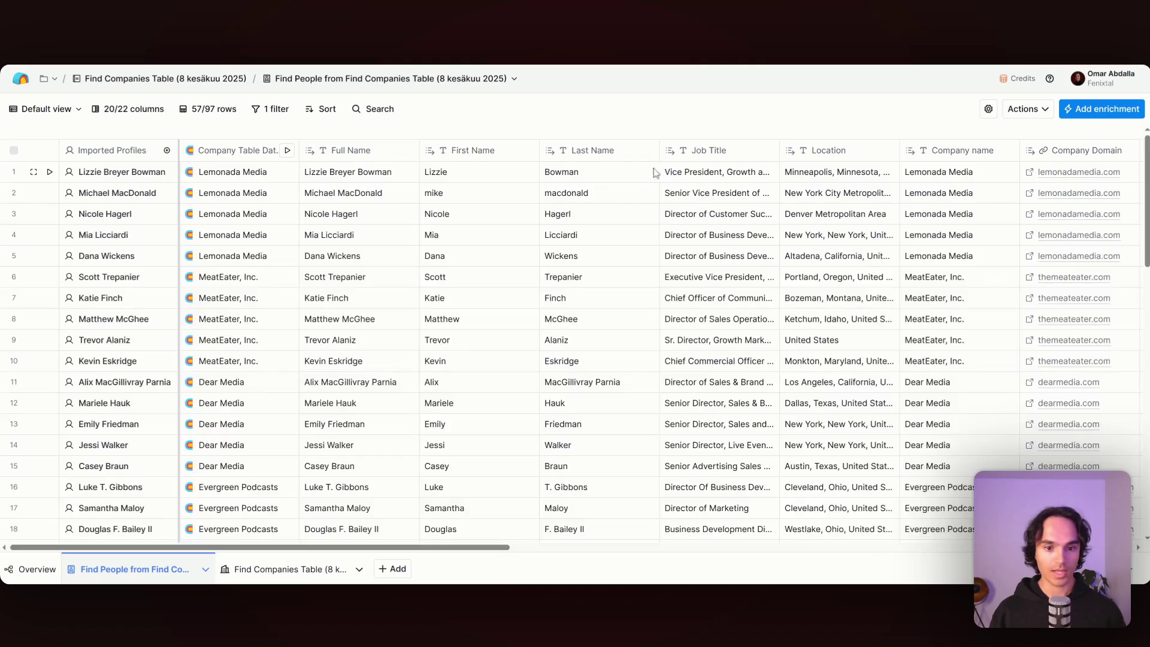
- Examine the filtered people rows, comparing their Work Email, Million Verifier and Verified Email columns
{"action": "scroll", "coordinate": [620, 197], "scroll_direction": "right", "scroll_amount": 10}
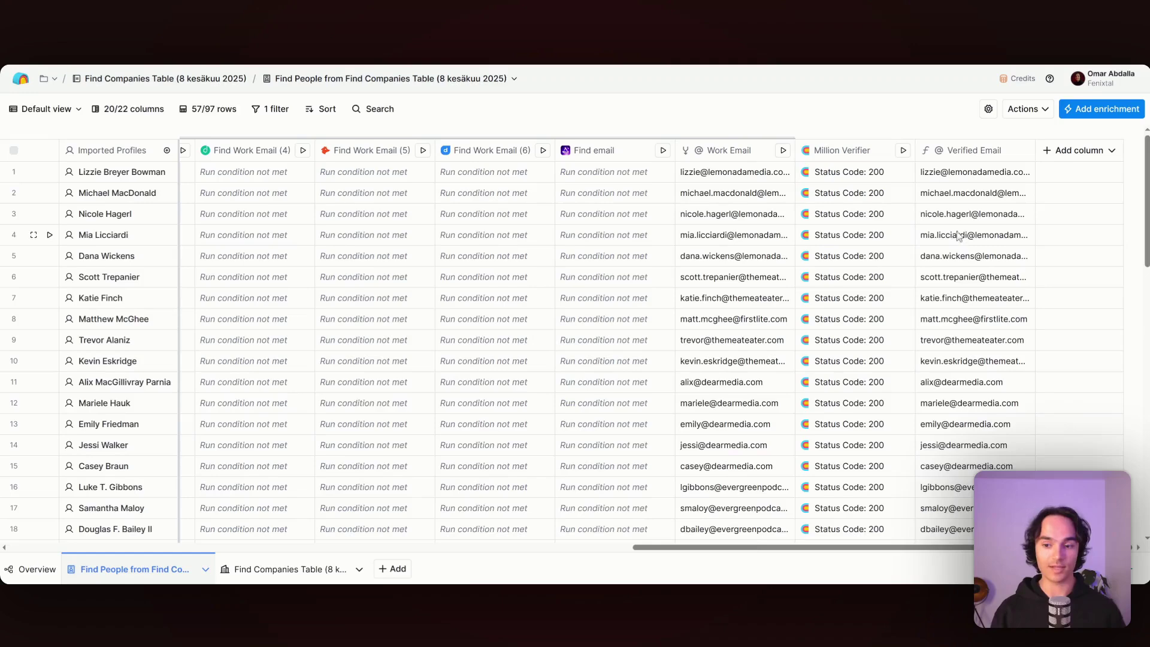
{"action": "scroll", "coordinate": [962, 237], "scroll_direction": "down", "scroll_amount": 10}
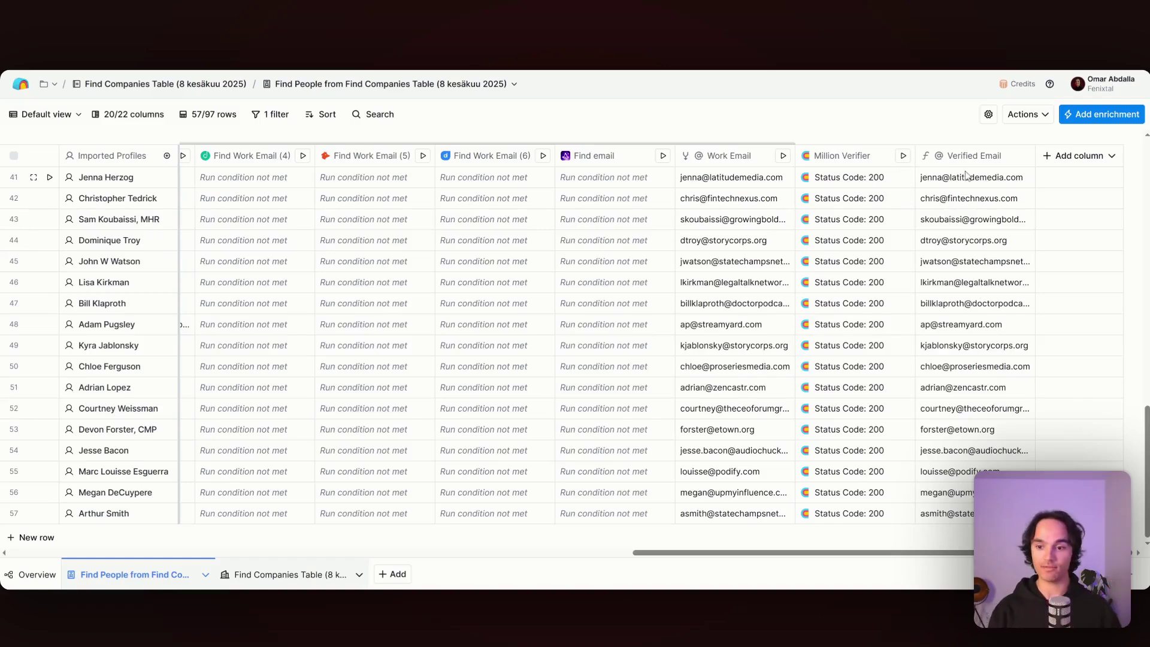
{"action": "scroll", "coordinate": [646, 293], "scroll_direction": "left", "scroll_amount": 4}
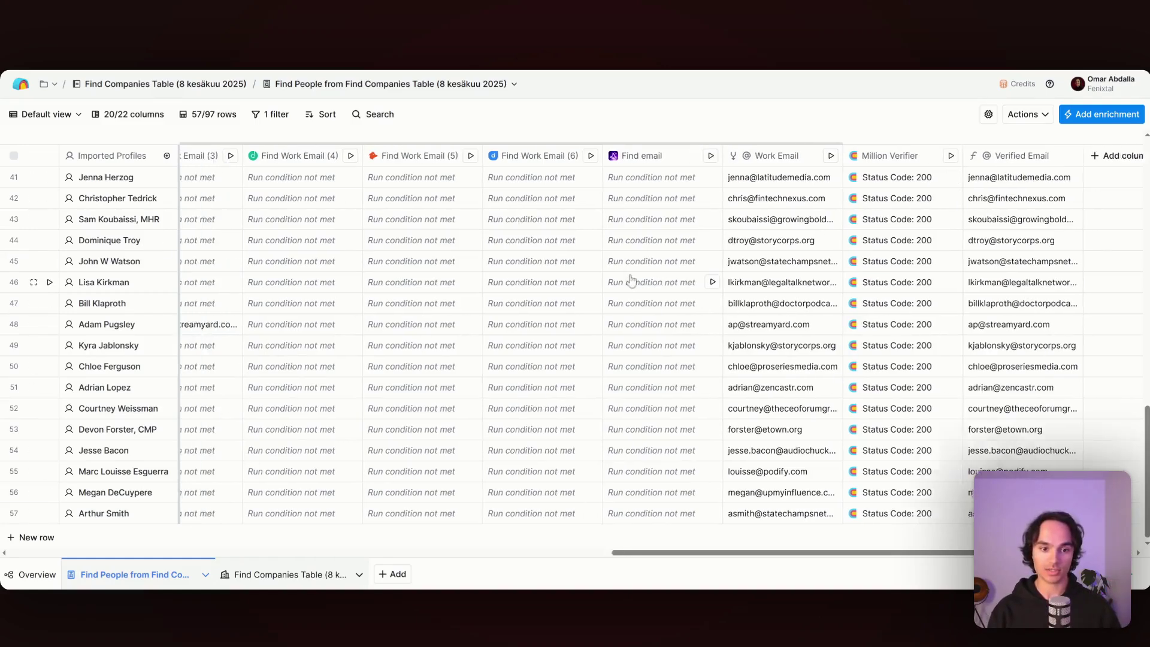
{"action": "scroll", "coordinate": [898, 168], "scroll_direction": "right", "scroll_amount": 5}
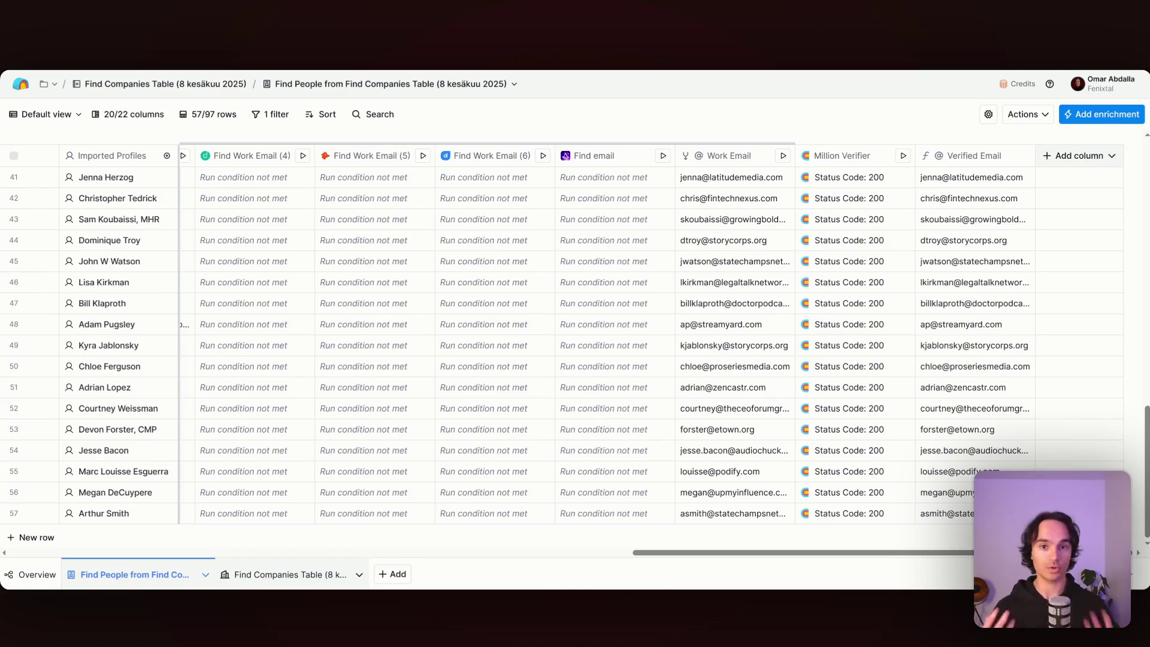
{"action": "left_click", "coordinate": [1049, 115]}
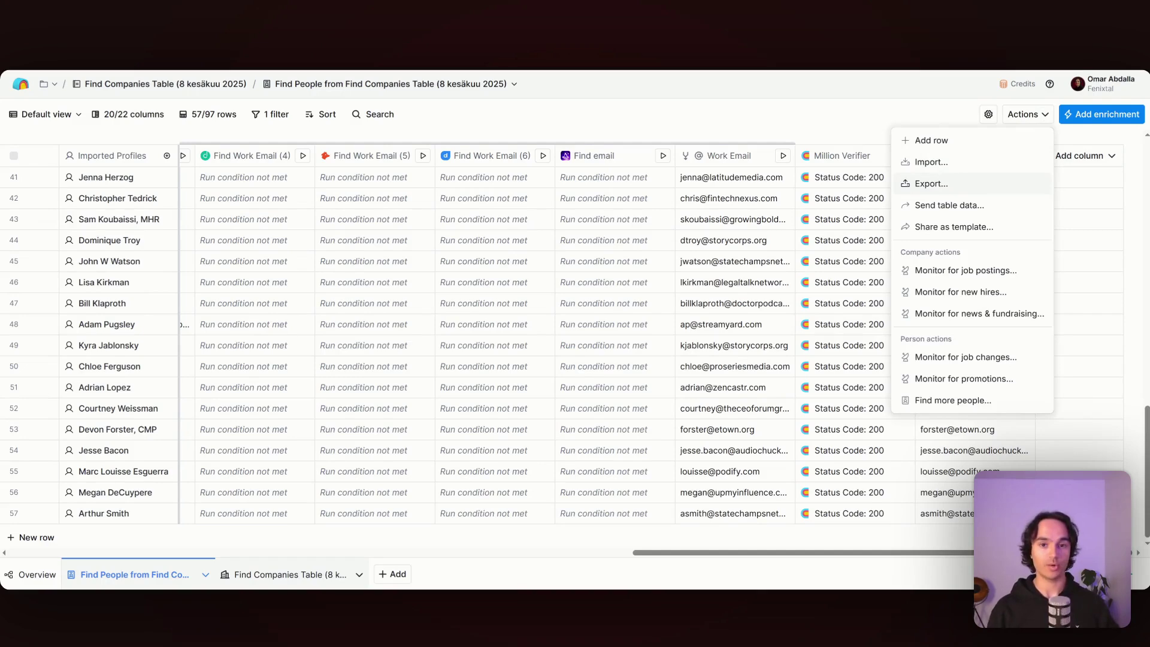
{"action": "key", "text": "Escape"}
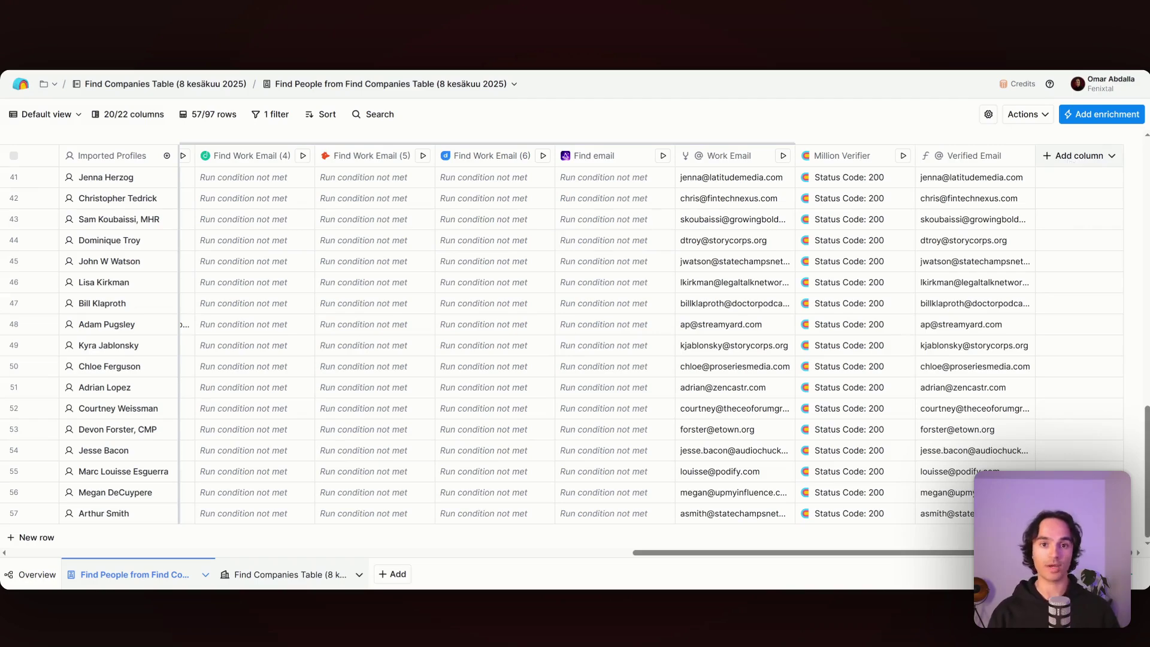
{"action": "left_click", "coordinate": [1069, 157]}
{"action": "left_click", "coordinate": [1065, 181]}
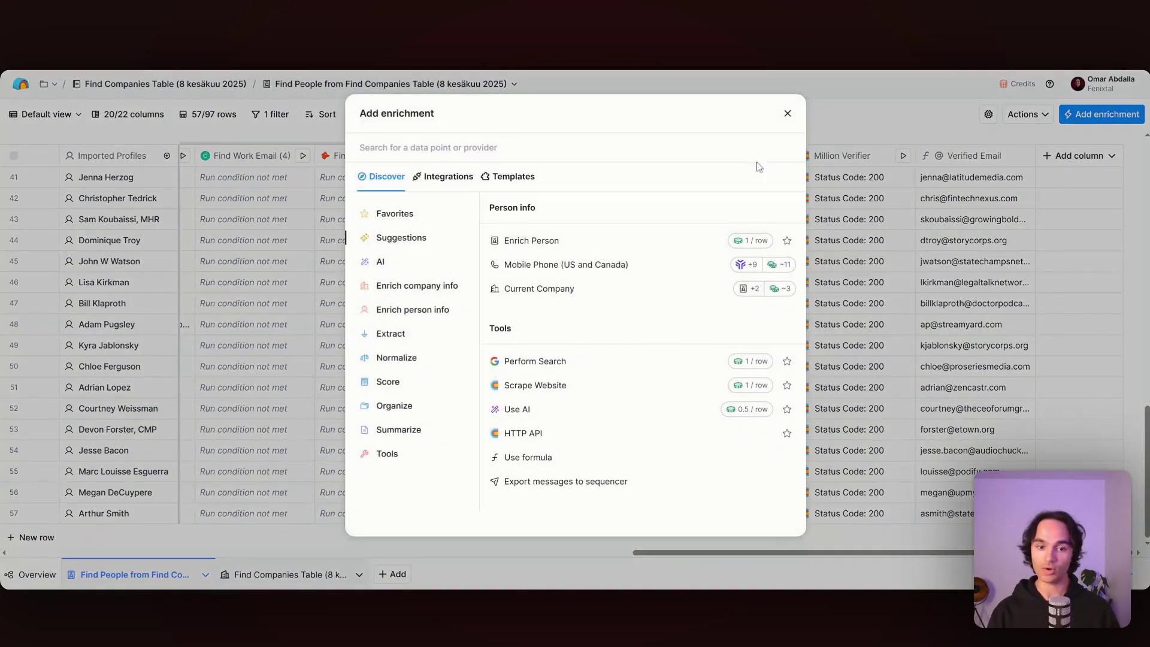
{"action": "left_click", "coordinate": [784, 117]}
- Start a new enrichment column for the people table and list only the templates created by you
{"action": "scroll", "coordinate": [434, 256], "scroll_direction": "left", "scroll_amount": 10}
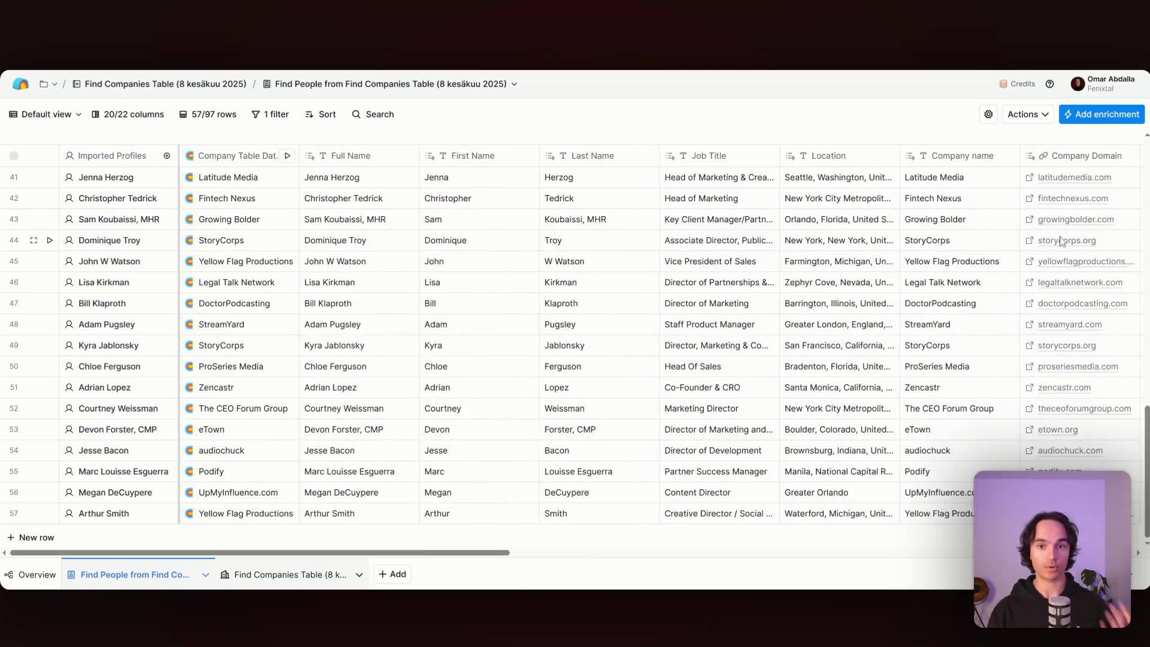
{"action": "scroll", "coordinate": [1072, 225], "scroll_direction": "right", "scroll_amount": 10}
{"action": "left_click", "coordinate": [1076, 167]}
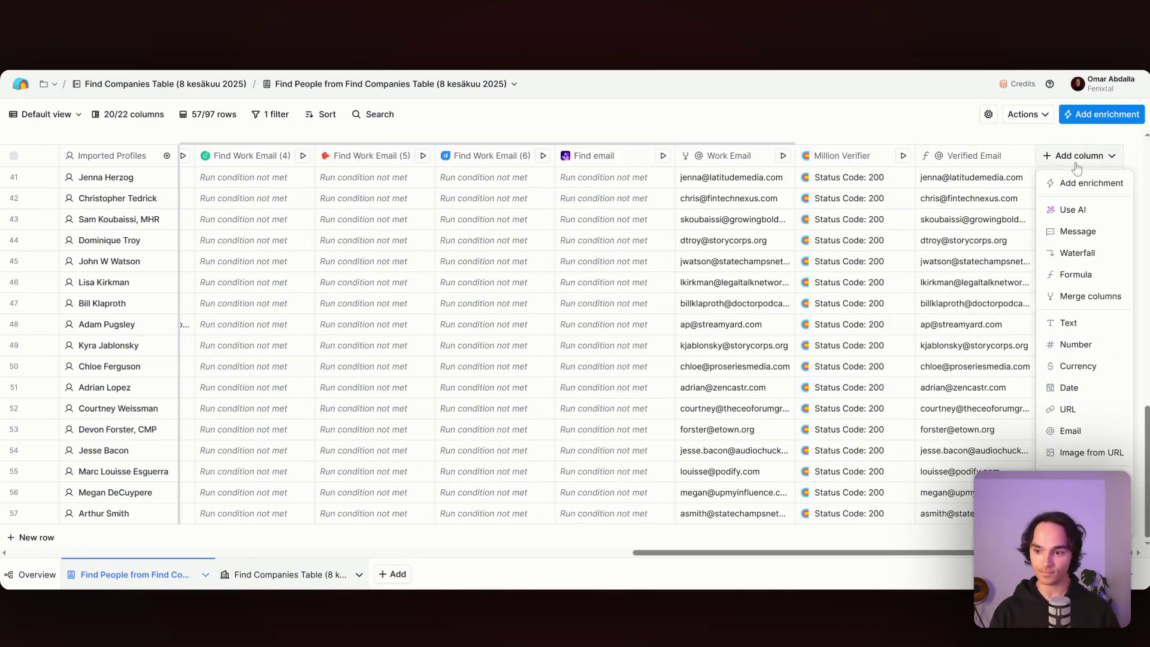
{"action": "left_click", "coordinate": [1076, 182]}
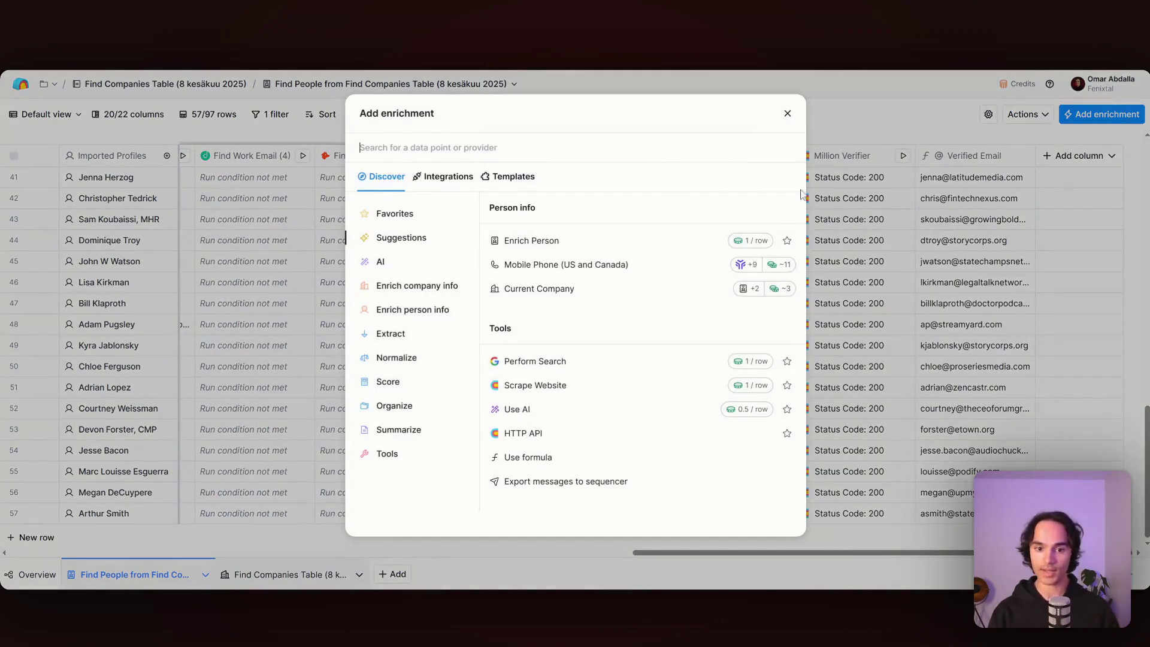
{"action": "left_click", "coordinate": [501, 191]}
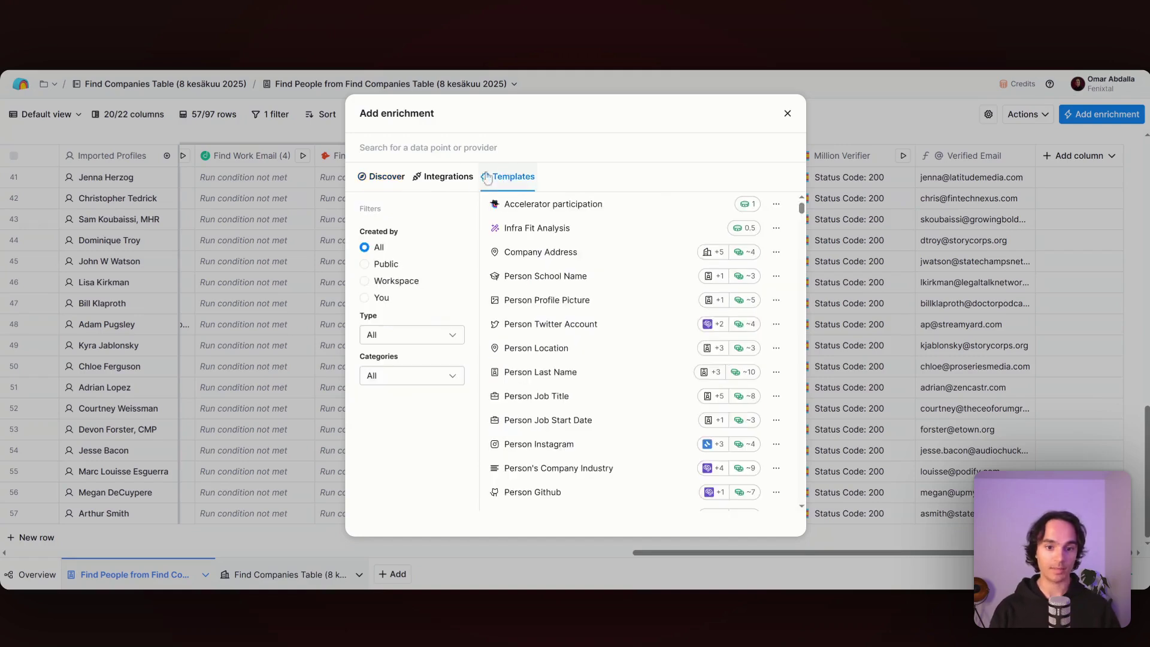
{"action": "left_click", "coordinate": [382, 270]}
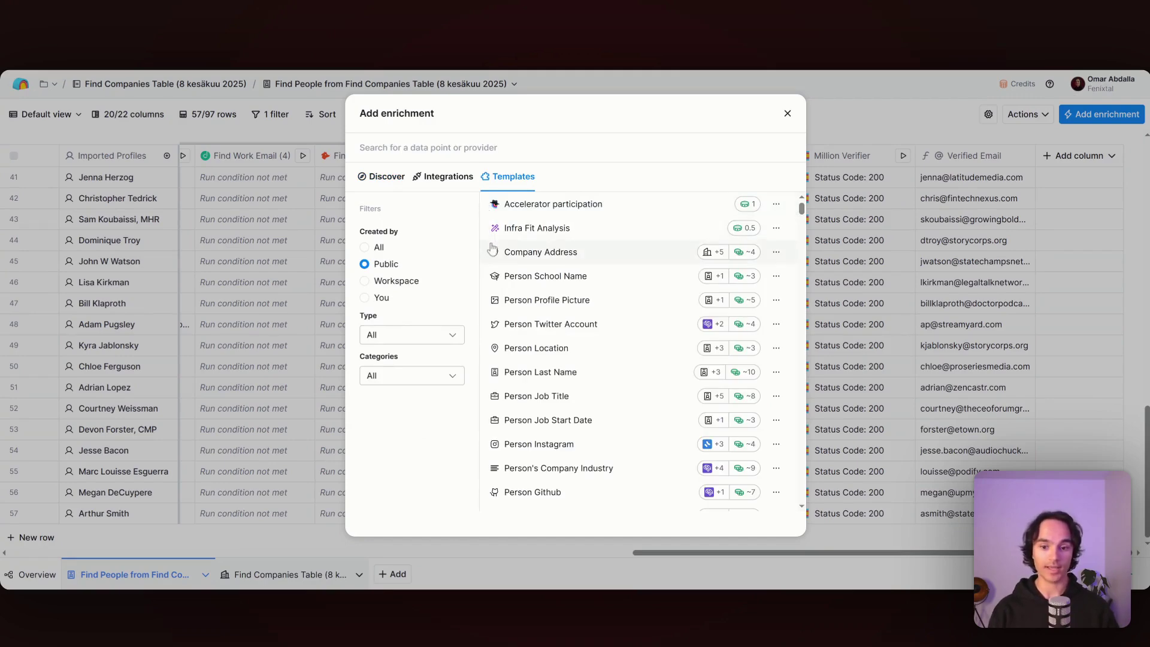
{"action": "left_click", "coordinate": [366, 298]}
- Choose the Fenixtal - Company Description template for the new enrichment
{"action": "mouse_move", "coordinate": [619, 261]}
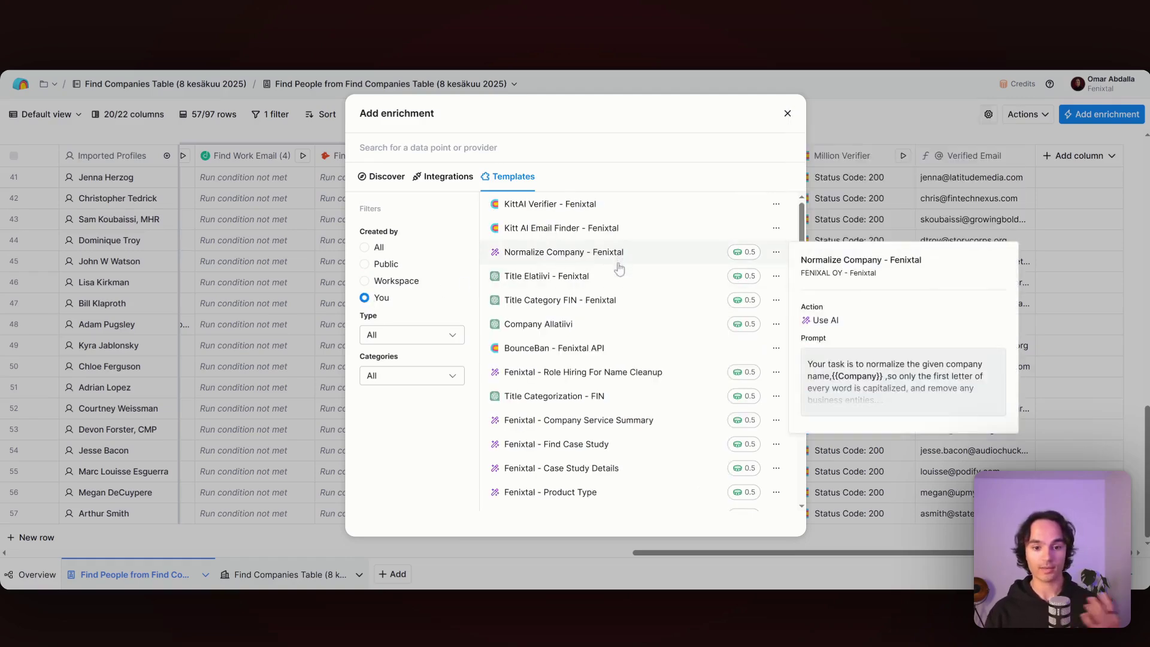
{"action": "mouse_move", "coordinate": [638, 394]}
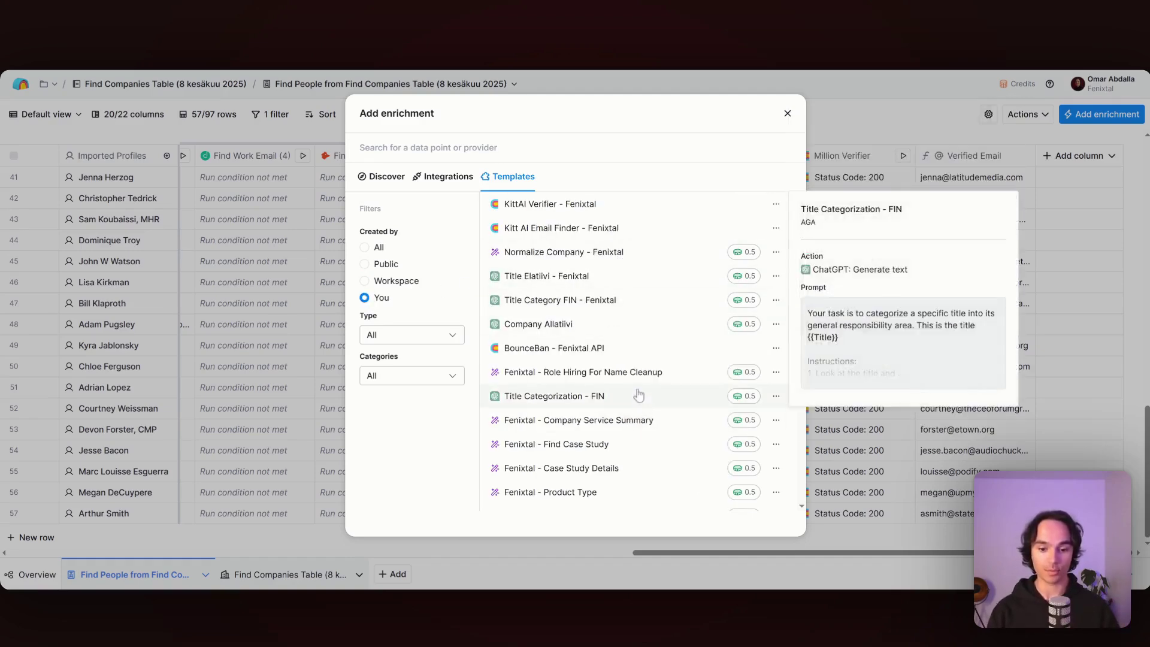
{"action": "scroll", "coordinate": [638, 394], "scroll_direction": "down", "scroll_amount": 2}
{"action": "mouse_move", "coordinate": [616, 448]}
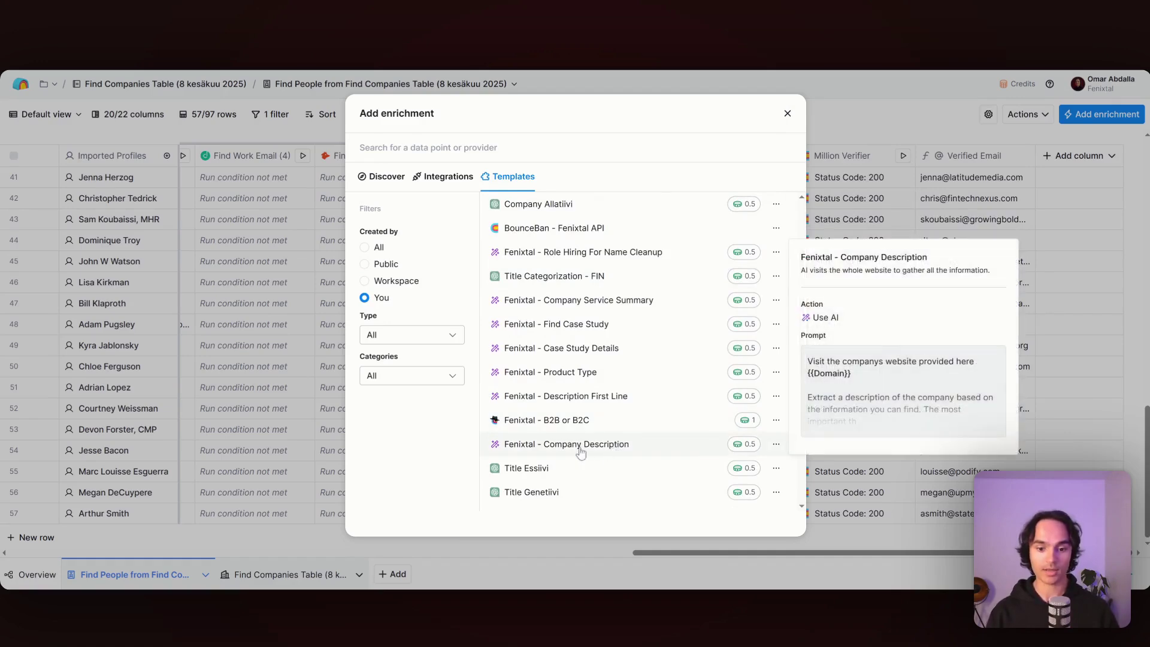
{"action": "left_click", "coordinate": [579, 450]}
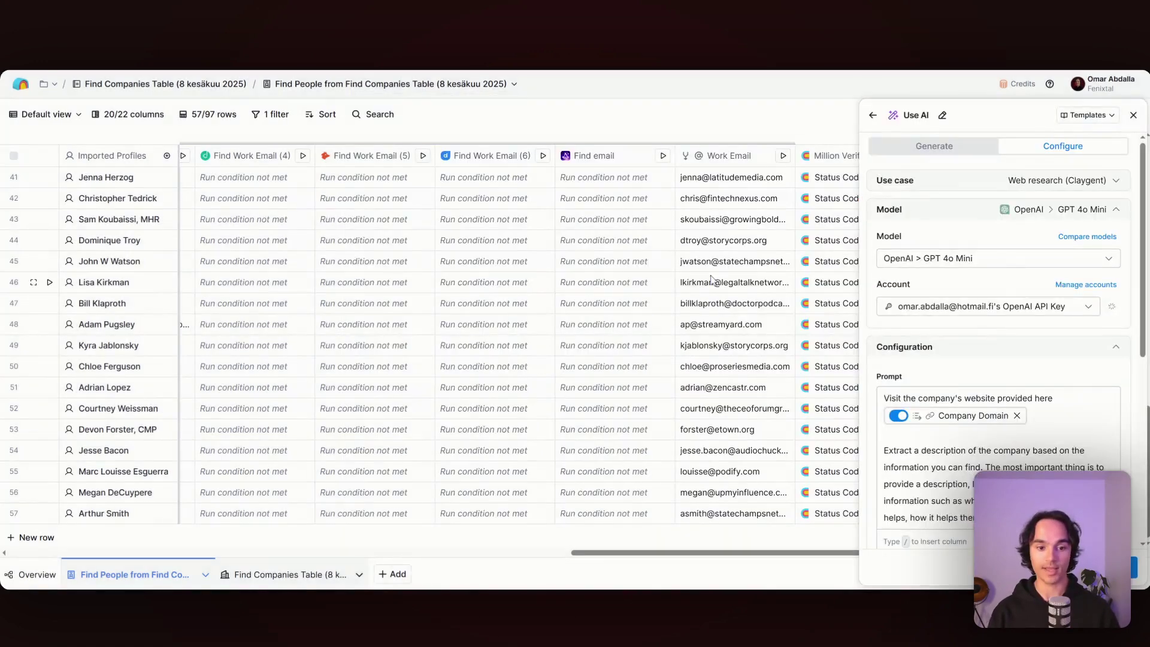
- Check that the prompt draws on the Company Domain column, then save and run the Company Description enrichment
{"action": "scroll", "coordinate": [907, 308], "scroll_direction": "down", "scroll_amount": 1}
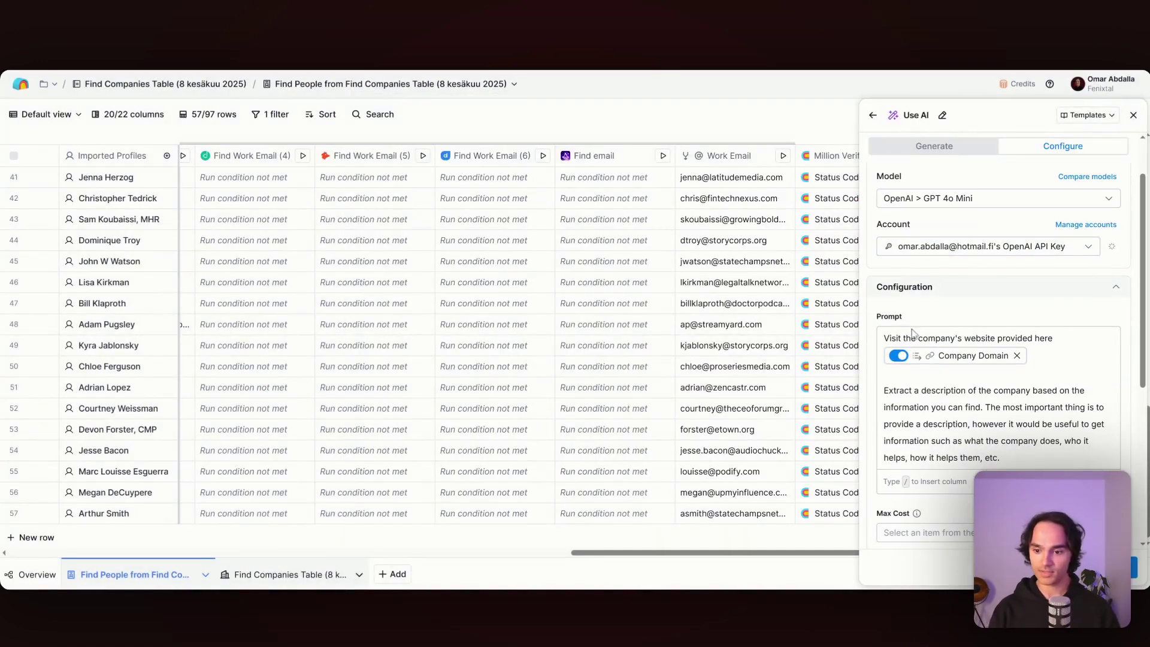
{"action": "mouse_move", "coordinate": [969, 359]}
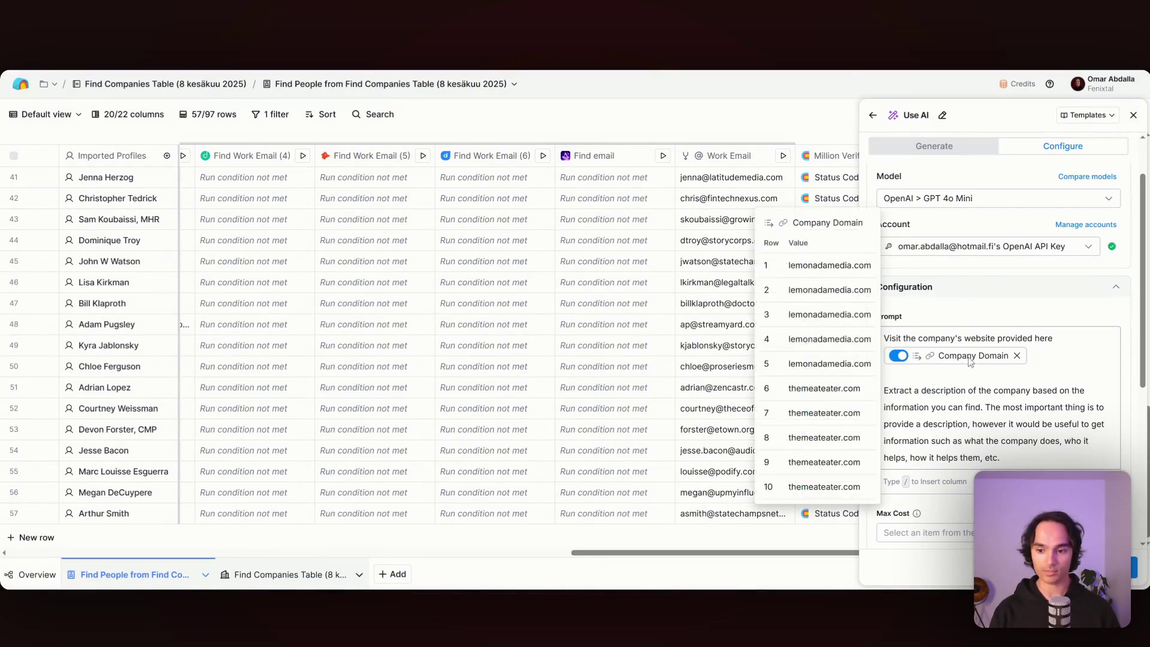
{"action": "scroll", "coordinate": [533, 310], "scroll_direction": "left", "scroll_amount": 10}
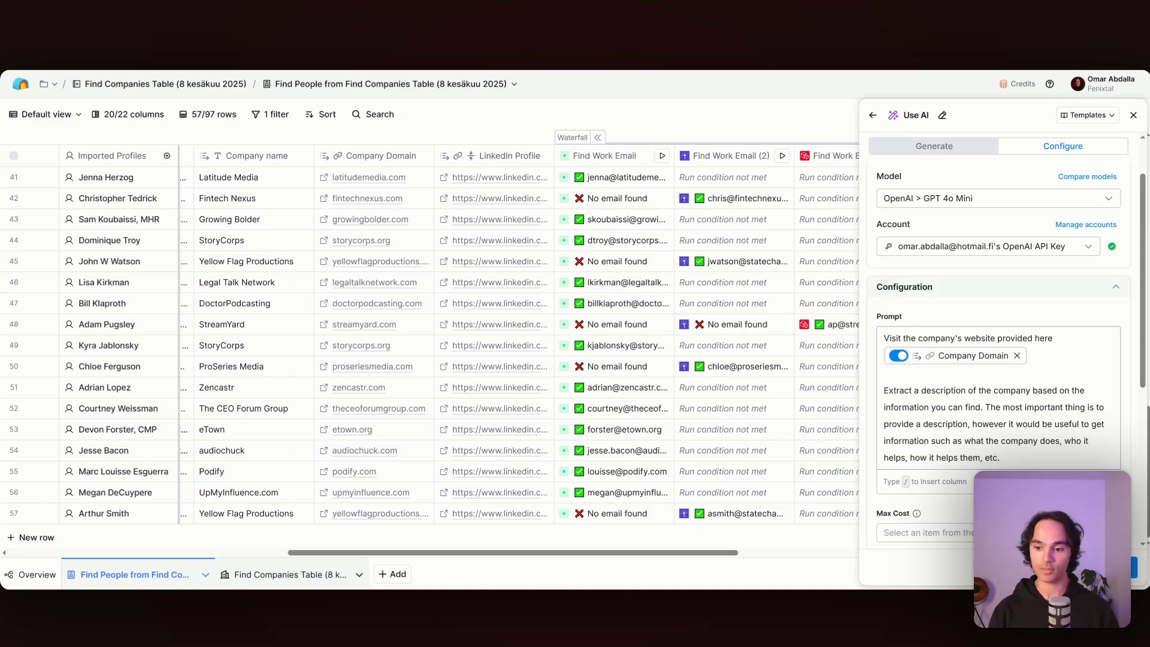
{"action": "scroll", "coordinate": [851, 375], "scroll_direction": "right", "scroll_amount": 10}
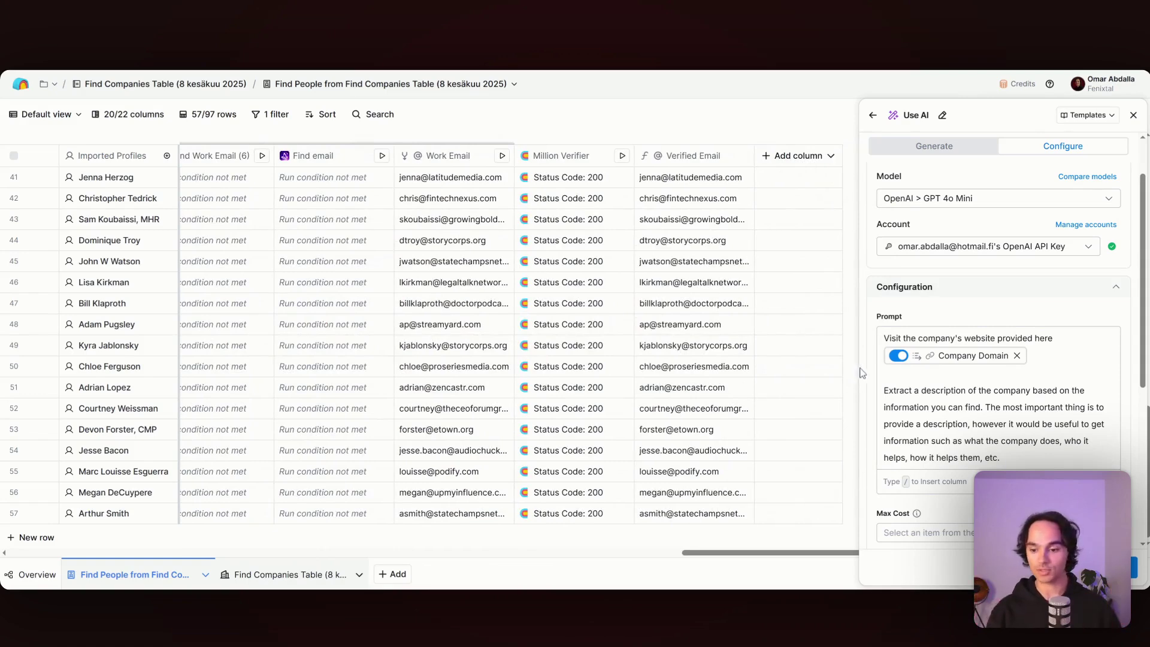
{"action": "left_click", "coordinate": [1131, 566]}
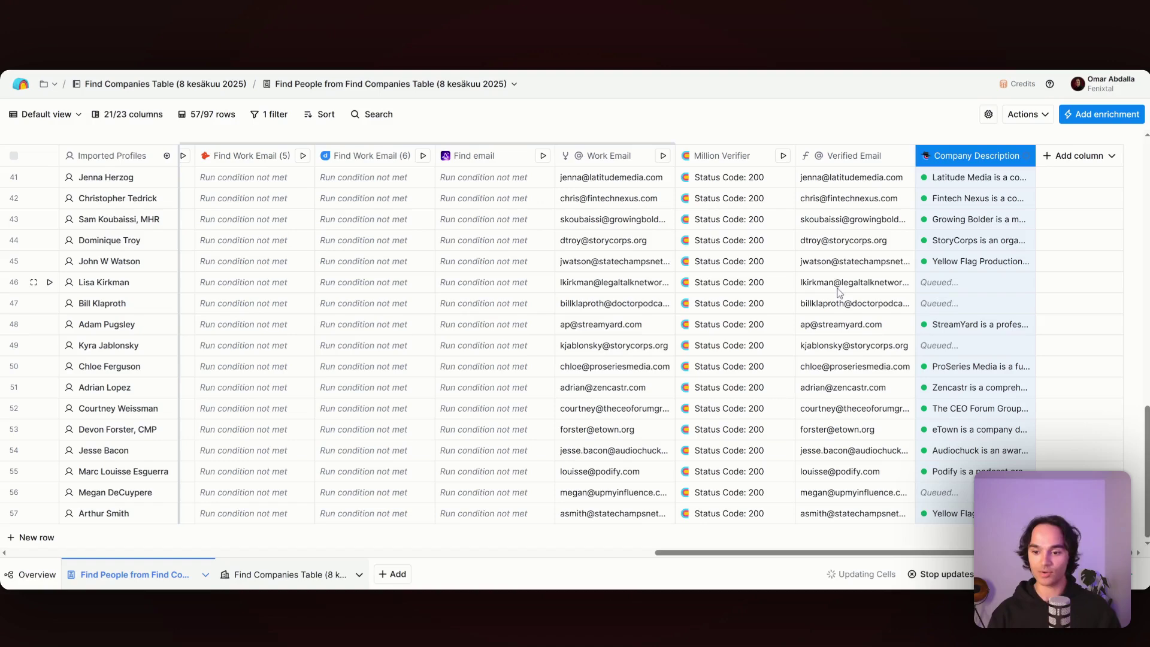
- Review the generated company descriptions in the cell details of rows 45 and 4
{"action": "left_click", "coordinate": [984, 267]}
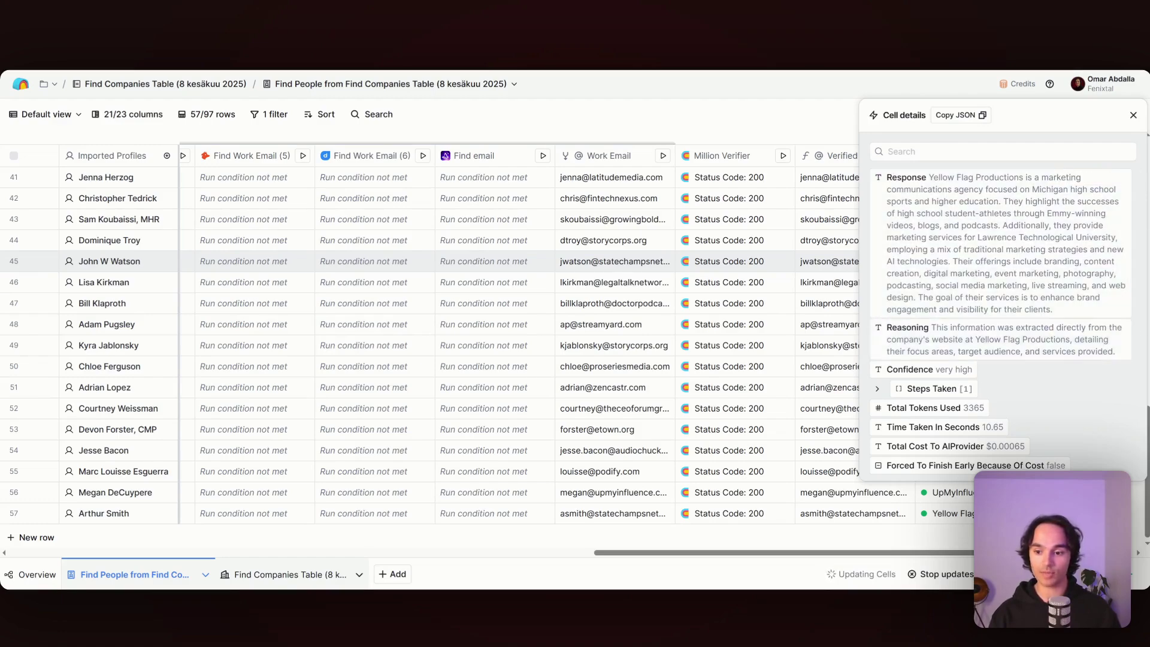
{"action": "left_click", "coordinate": [1133, 126]}
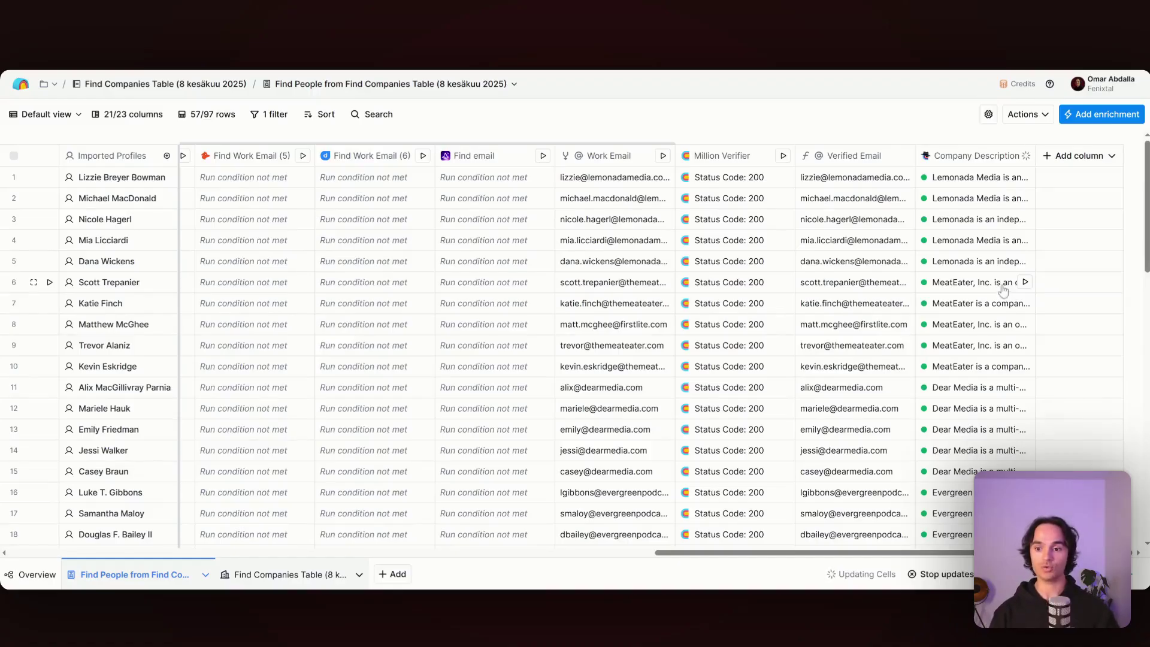
{"action": "left_click", "coordinate": [976, 242]}
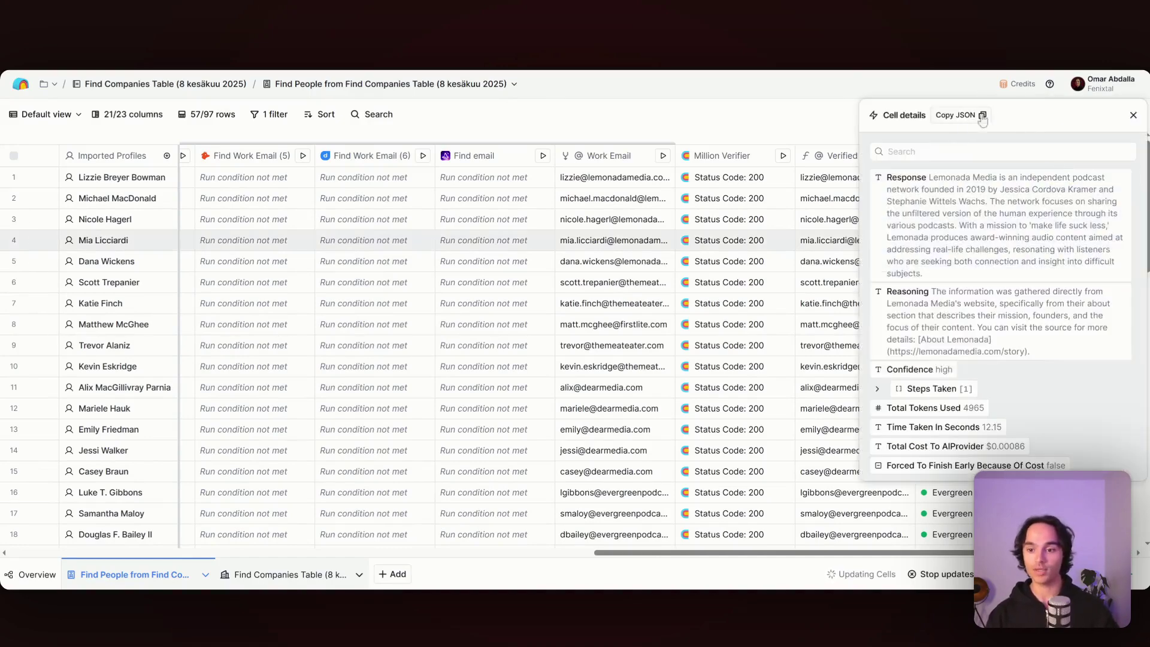
{"action": "left_click", "coordinate": [1132, 114]}
- Add another enrichment from your own templates, choosing Fenixtal - Company Service Summary
{"action": "left_click", "coordinate": [1077, 155]}
{"action": "left_click", "coordinate": [1083, 180]}
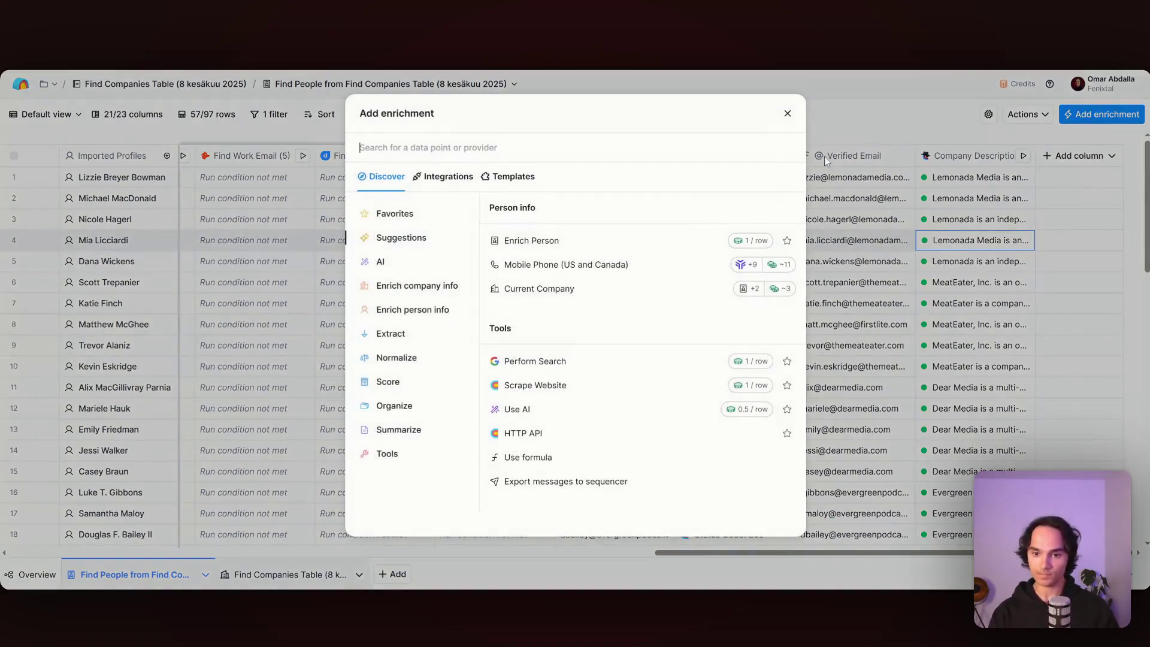
{"action": "left_click", "coordinate": [516, 191]}
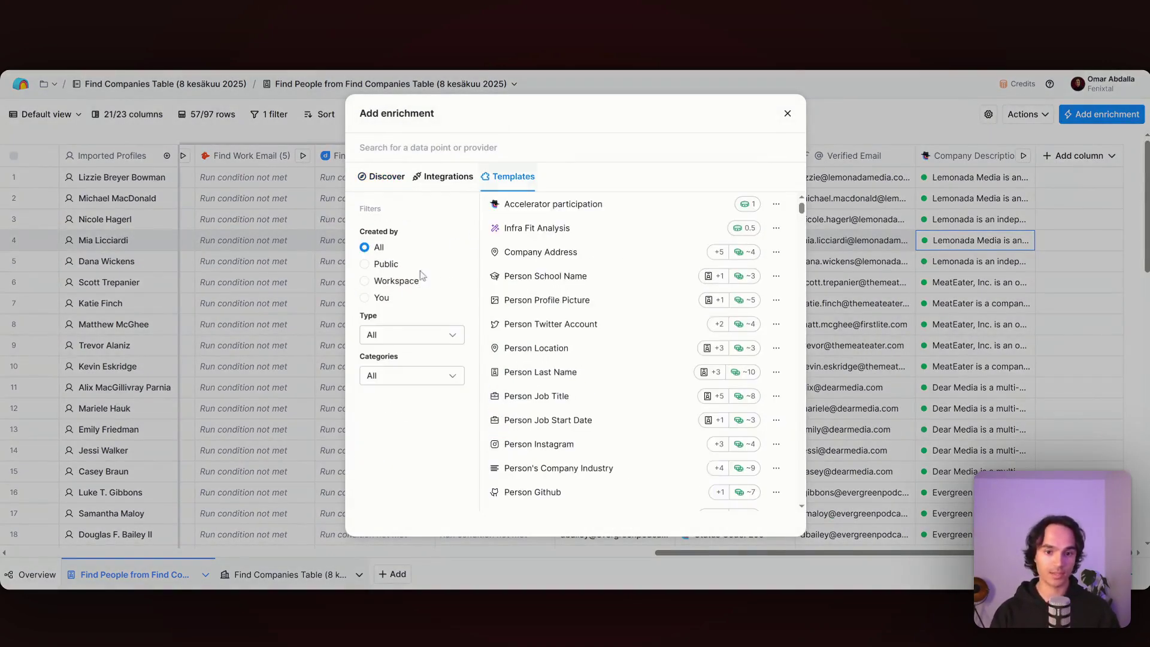
{"action": "left_click", "coordinate": [382, 297]}
{"action": "mouse_move", "coordinate": [611, 371]}
{"action": "scroll", "coordinate": [611, 370], "scroll_direction": "down", "scroll_amount": 1}
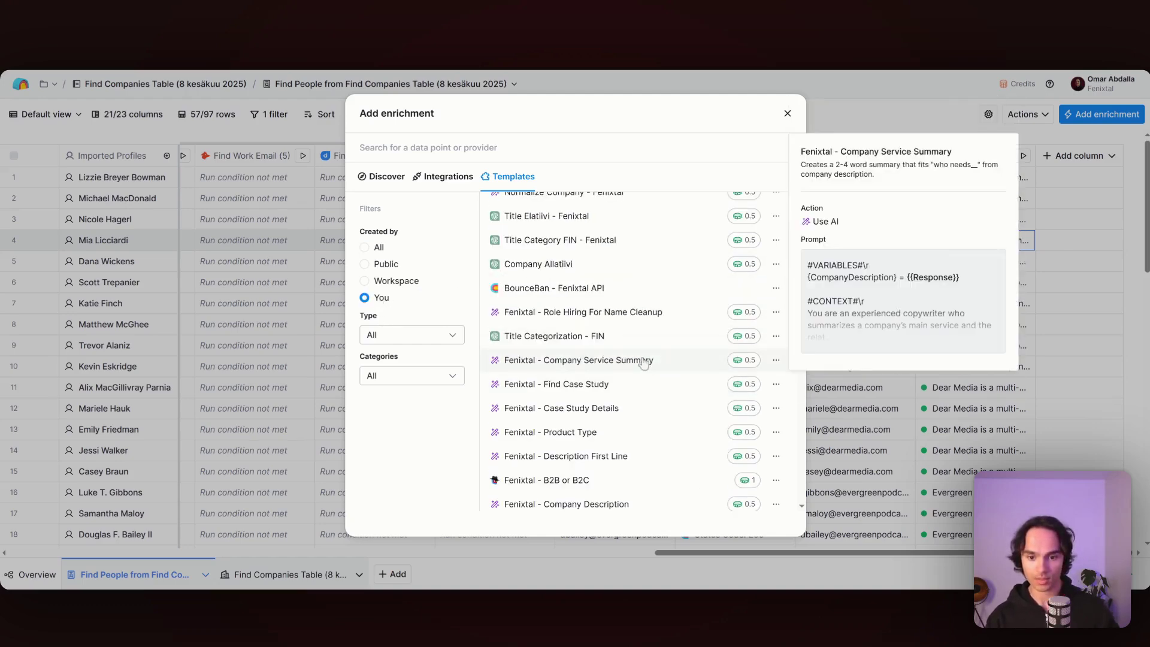
{"action": "left_click", "coordinate": [627, 364]}
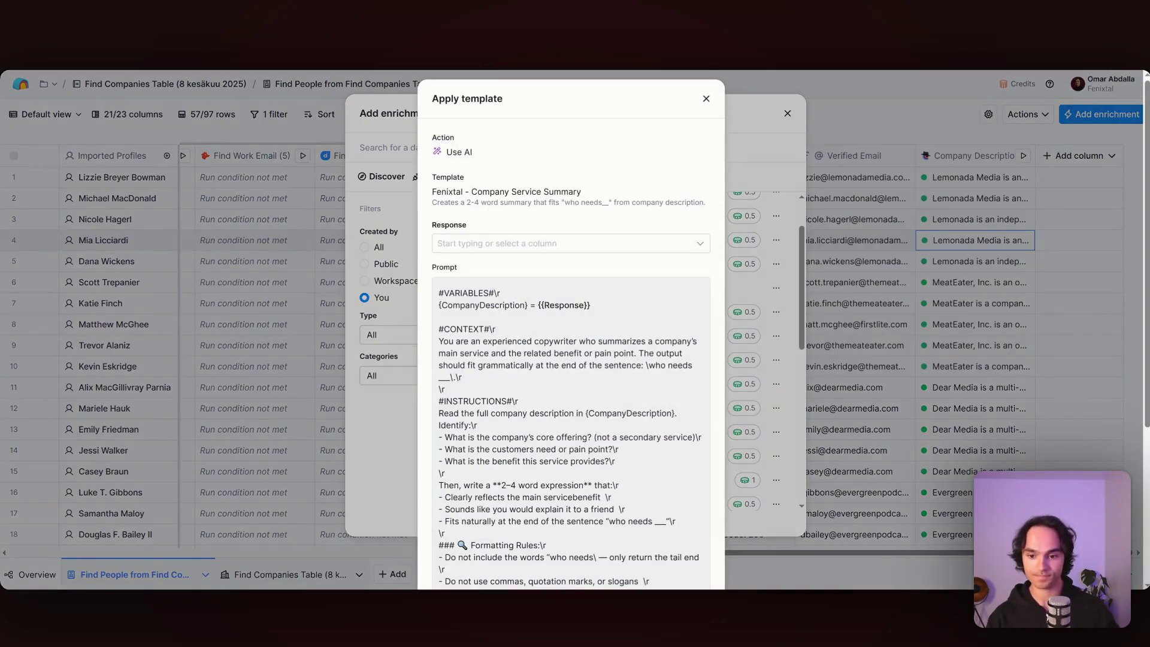
- Map the template's Response input to the response property of Company Description and apply the template
{"action": "left_click", "coordinate": [534, 246]}
{"action": "scroll", "coordinate": [541, 359], "scroll_direction": "down", "scroll_amount": 2}
{"action": "mouse_move", "coordinate": [545, 424]}
{"action": "left_click", "coordinate": [473, 437]}
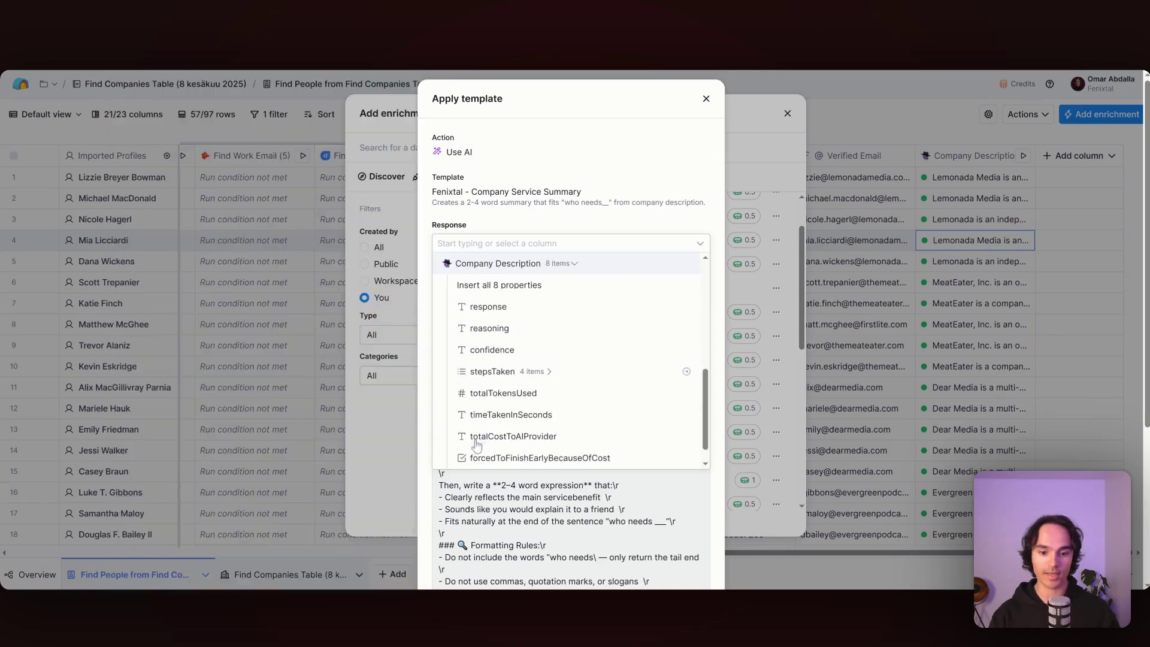
{"action": "left_click", "coordinate": [498, 313]}
{"action": "scroll", "coordinate": [546, 335], "scroll_direction": "down", "scroll_amount": 3}
{"action": "scroll", "coordinate": [546, 335], "scroll_direction": "down", "scroll_amount": 2}
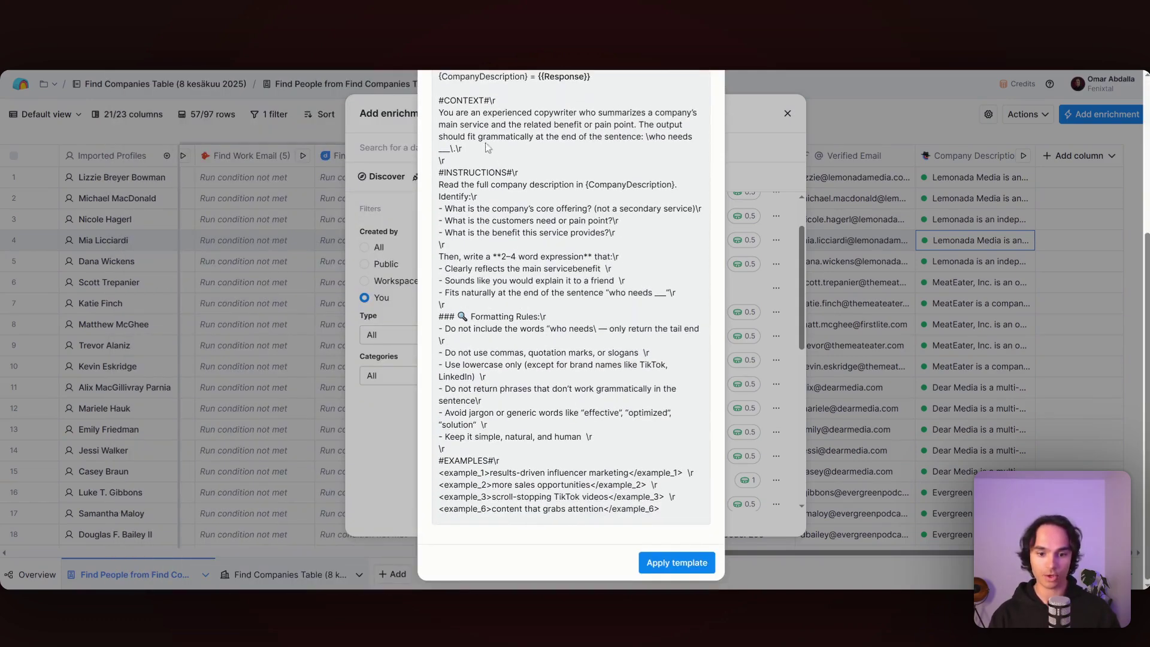
{"action": "left_click", "coordinate": [672, 563]}
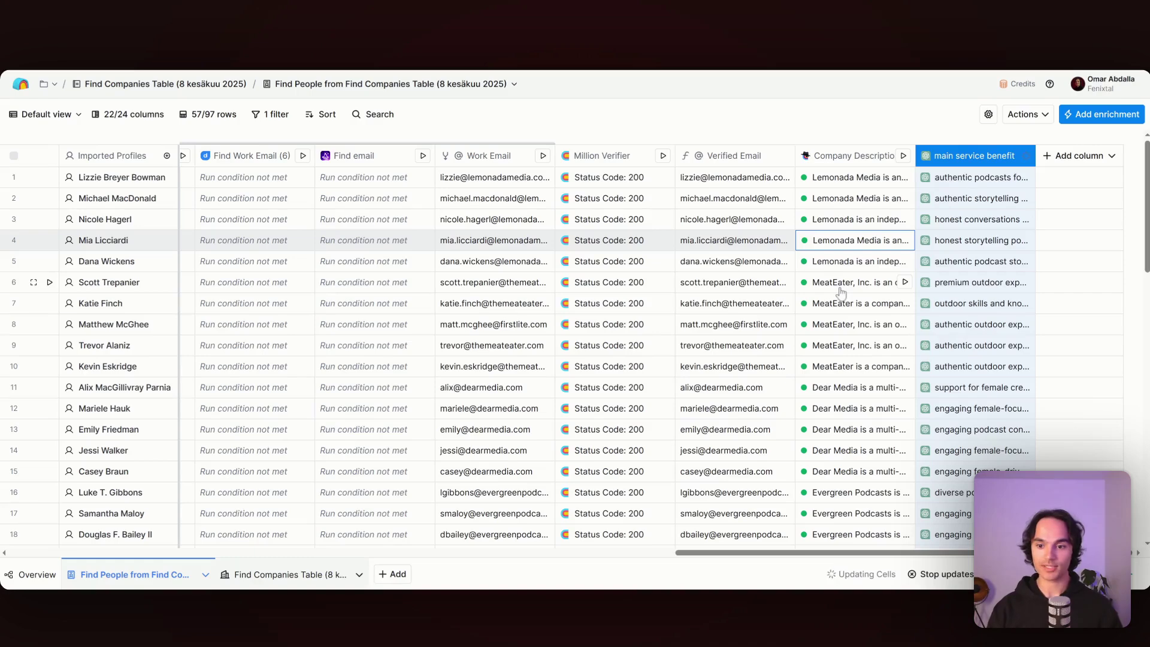
- Compare row 4's full Company Description response with its main service benefit result in the cell details
{"action": "left_click", "coordinate": [825, 247]}
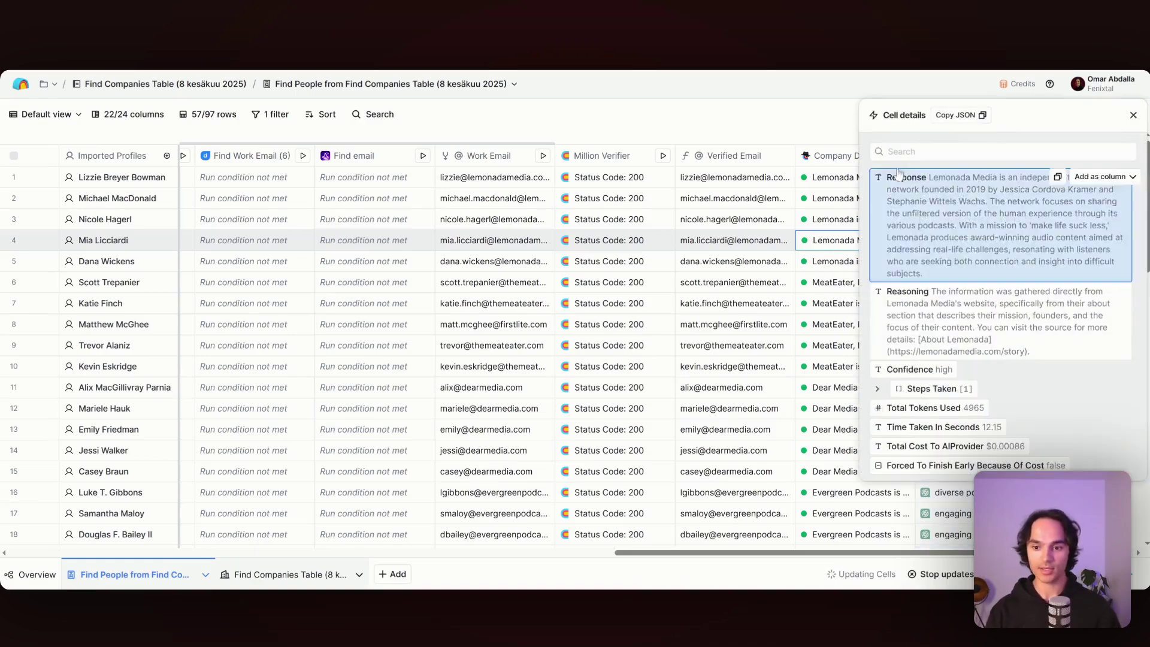
{"action": "left_click", "coordinate": [1134, 116]}
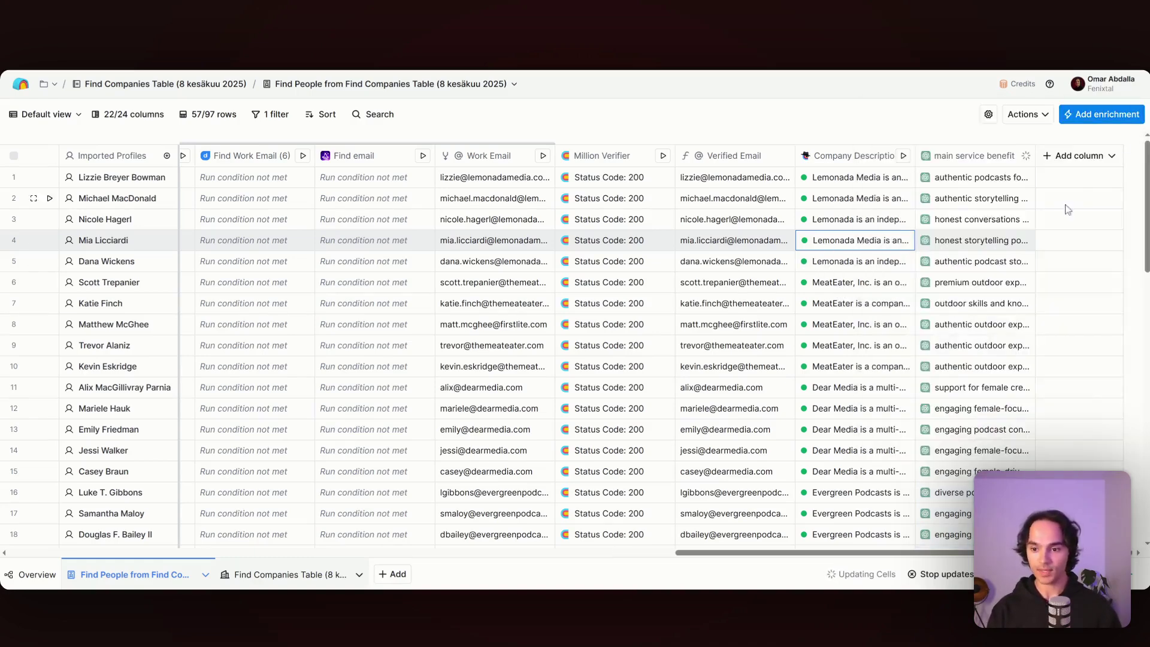
{"action": "left_click", "coordinate": [979, 244]}
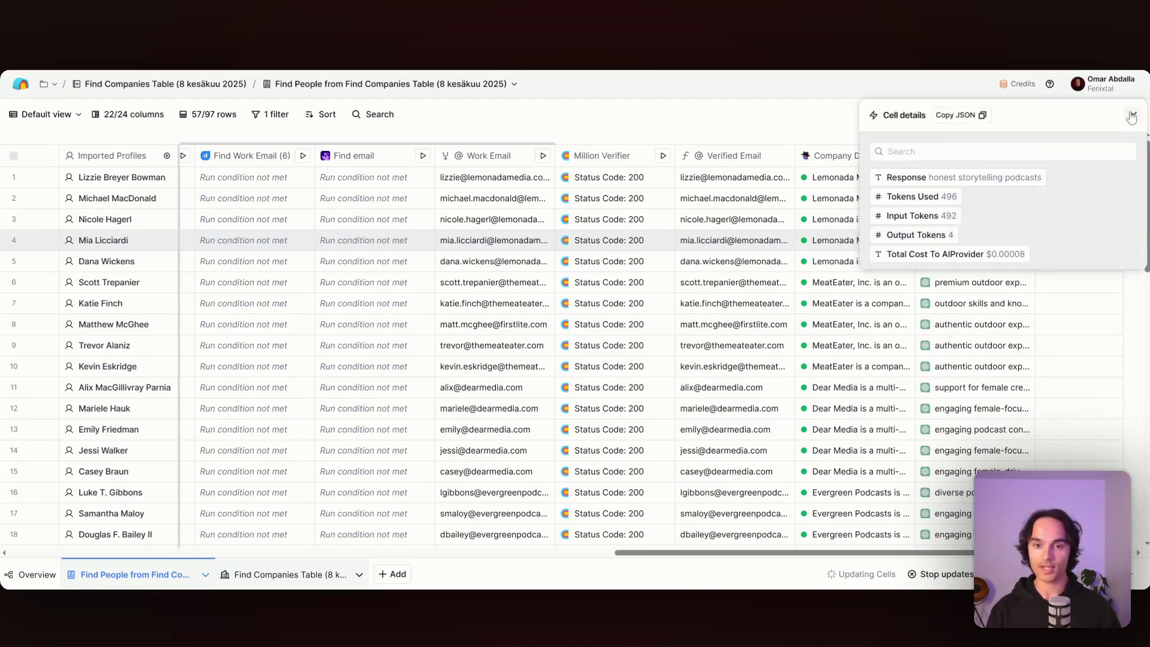
{"action": "left_click", "coordinate": [827, 244]}
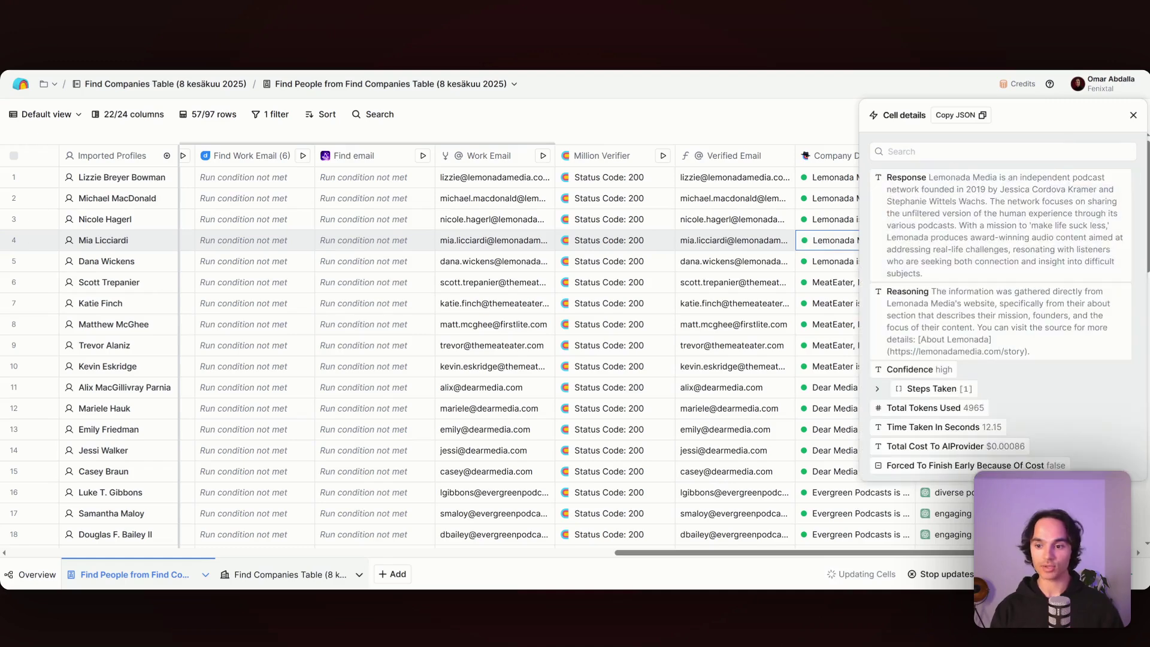
{"action": "left_click", "coordinate": [1132, 115]}
{"action": "left_click", "coordinate": [981, 240]}
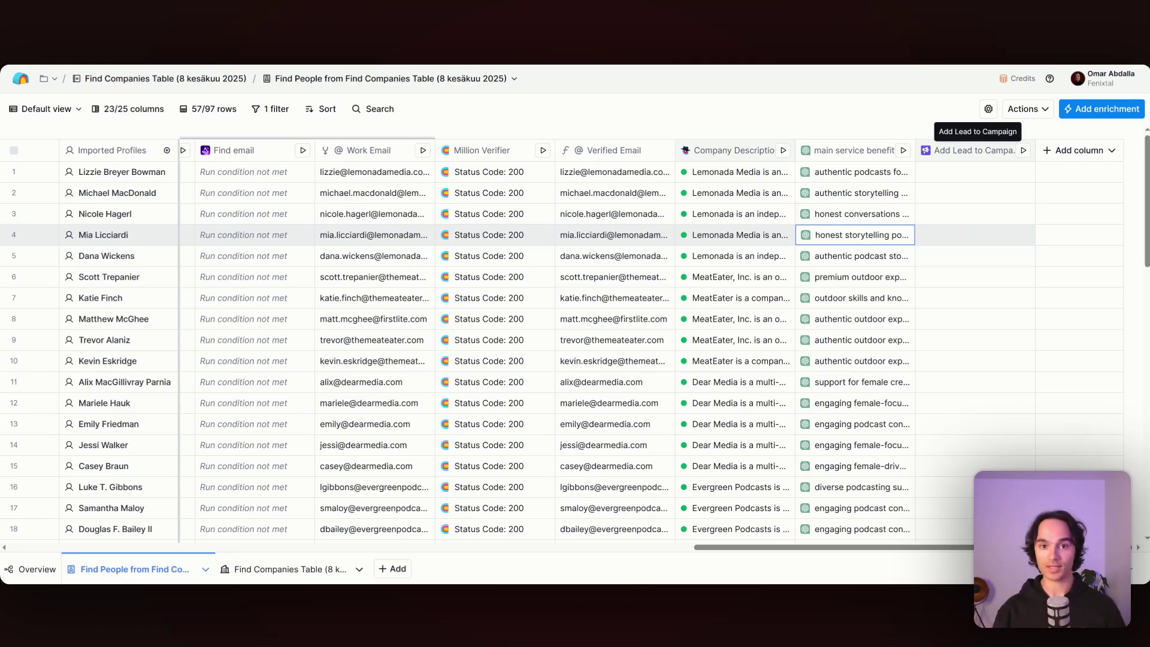
- Edit the Add Lead to Campaign column and map its Email Address input to Verified Email instead of Work Email
{"action": "left_click", "coordinate": [958, 150]}
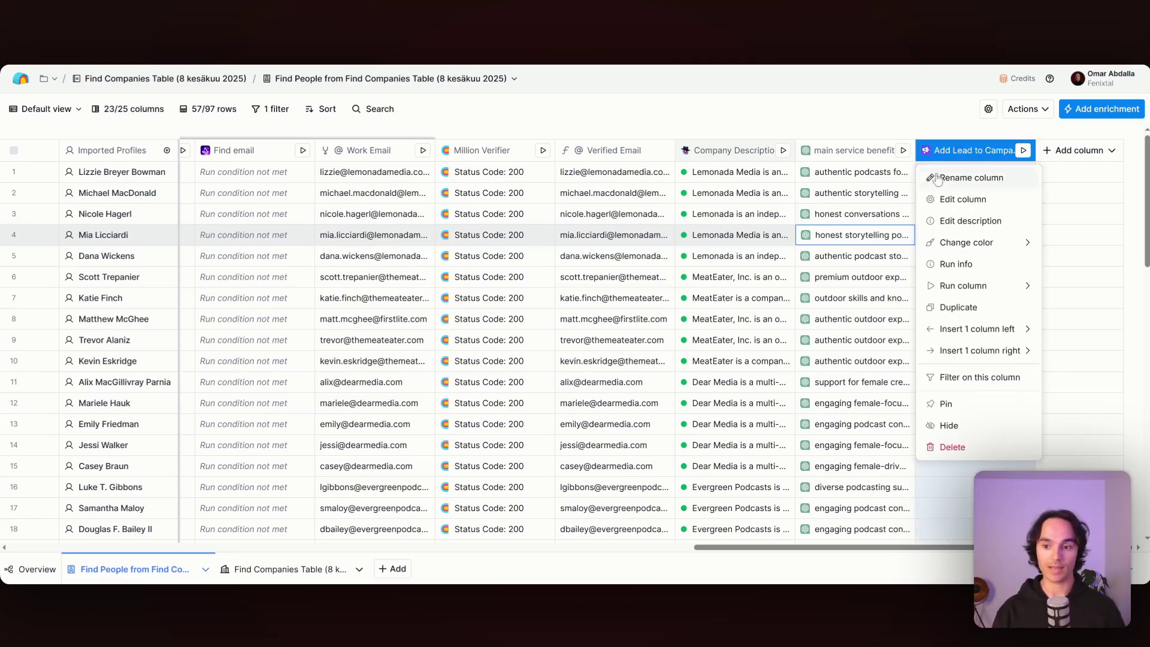
{"action": "left_click", "coordinate": [944, 203]}
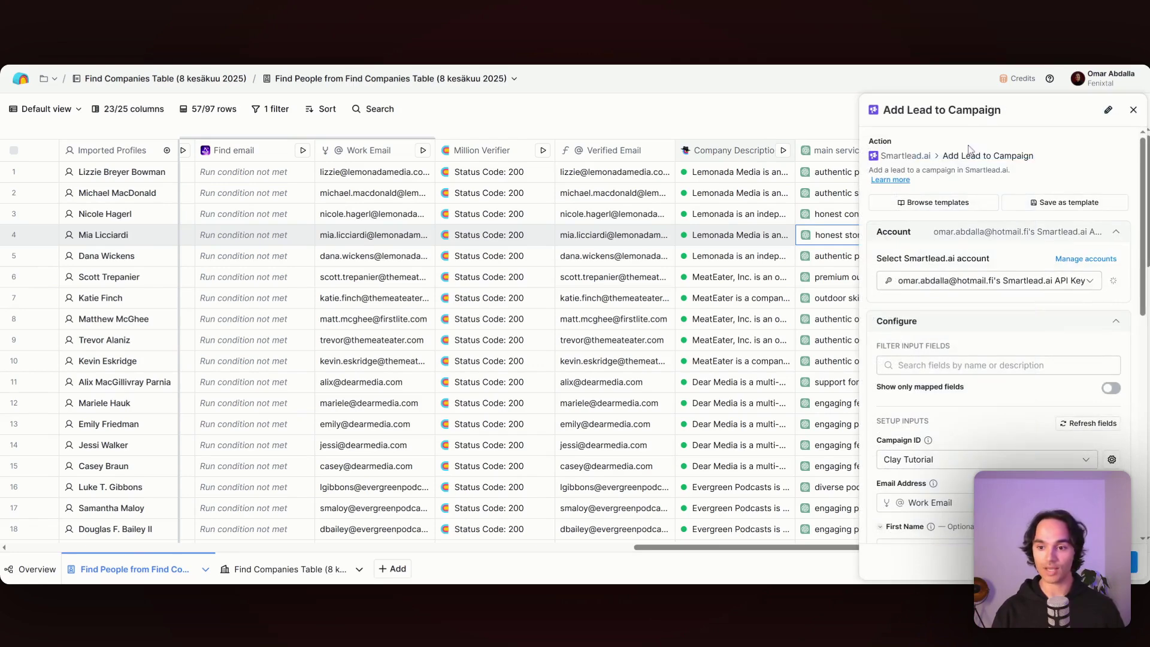
{"action": "scroll", "coordinate": [979, 323], "scroll_direction": "down", "scroll_amount": 5}
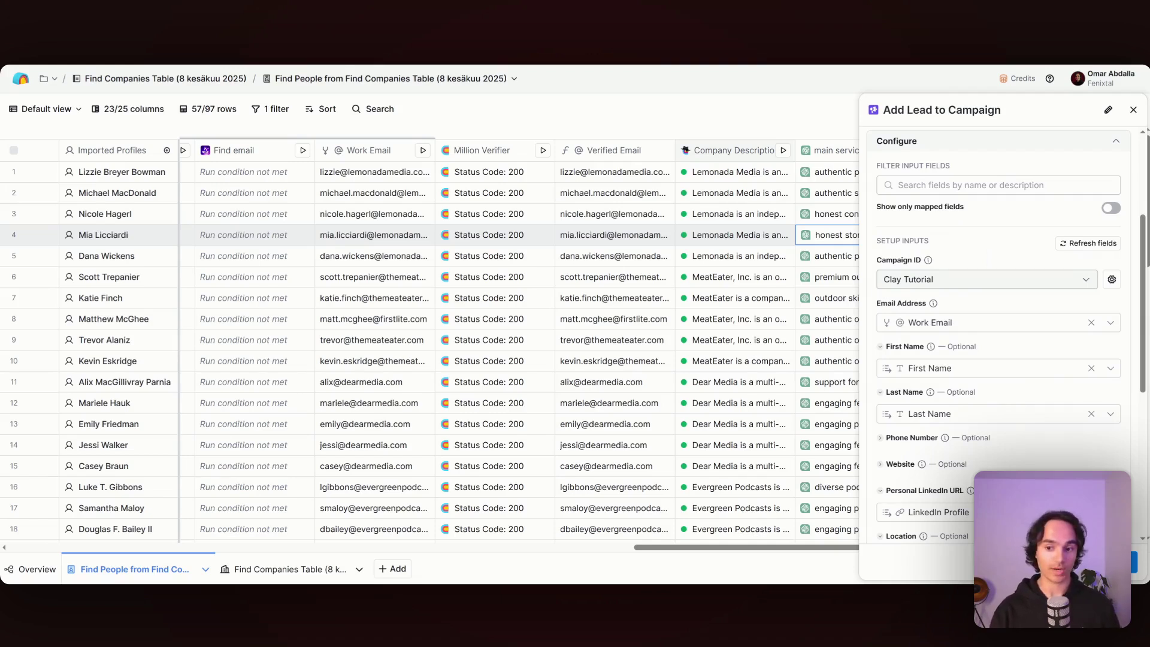
{"action": "scroll", "coordinate": [960, 287], "scroll_direction": "down", "scroll_amount": 2}
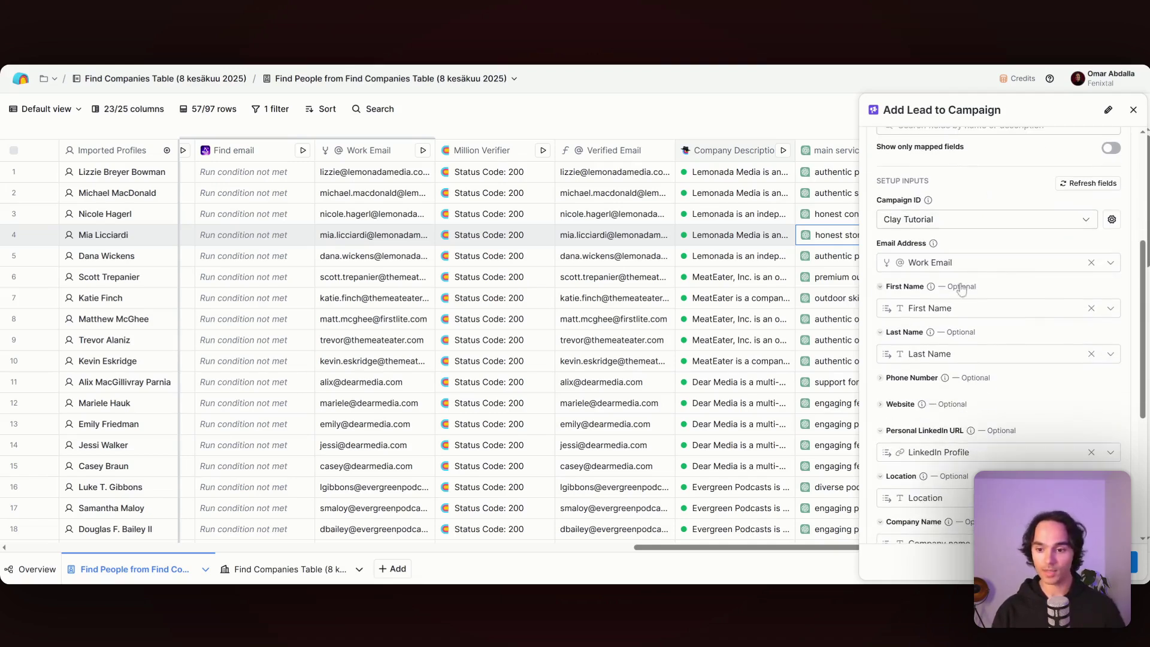
{"action": "left_click", "coordinate": [1091, 264]}
{"action": "left_click", "coordinate": [970, 267]}
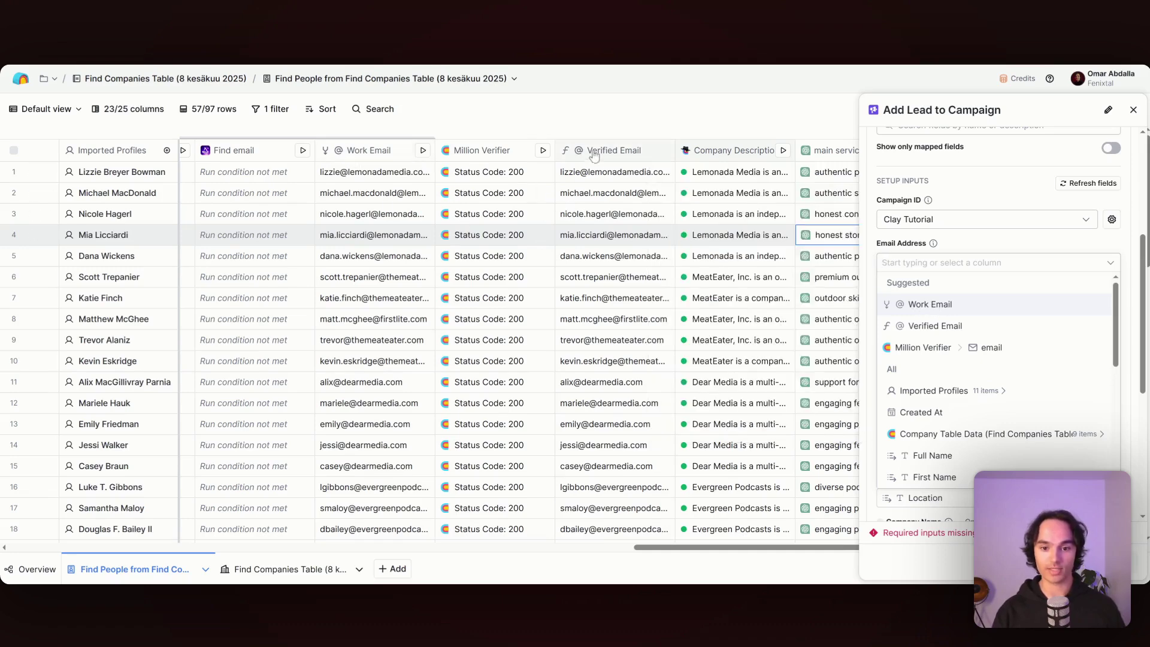
{"action": "left_click", "coordinate": [935, 326]}
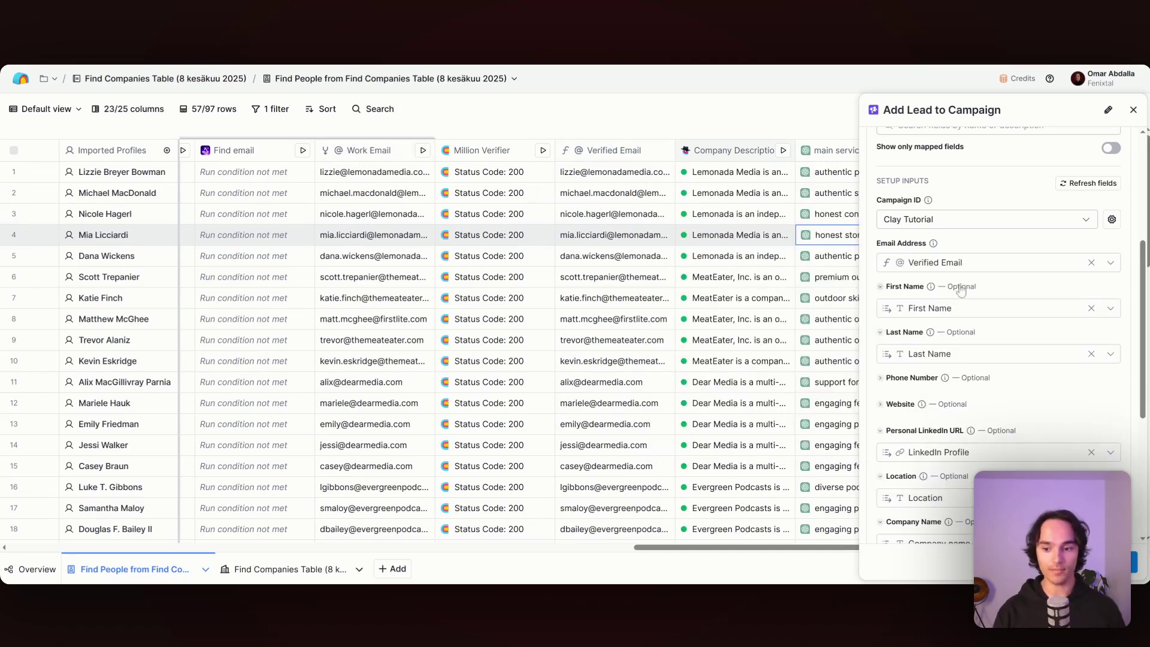
- Review the Add Lead to Campaign field mappings against the table's name, work email and verified email columns
{"action": "scroll", "coordinate": [970, 294], "scroll_direction": "down", "scroll_amount": 5}
{"action": "scroll", "coordinate": [927, 305], "scroll_direction": "up", "scroll_amount": 10}
{"action": "scroll", "coordinate": [823, 172], "scroll_direction": "left", "scroll_amount": 10}
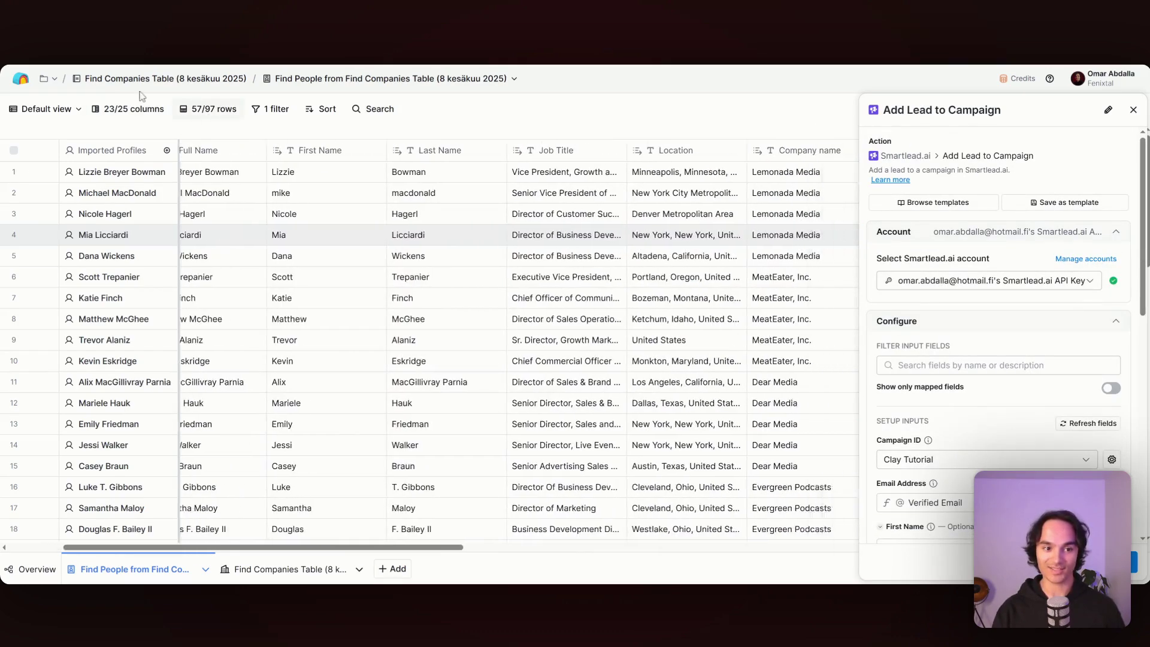
{"action": "scroll", "coordinate": [823, 170], "scroll_direction": "right", "scroll_amount": 10}
{"action": "scroll", "coordinate": [770, 225], "scroll_direction": "down", "scroll_amount": 1}
{"action": "scroll", "coordinate": [855, 282], "scroll_direction": "left", "scroll_amount": 2}
{"action": "scroll", "coordinate": [855, 308], "scroll_direction": "down", "scroll_amount": 3}
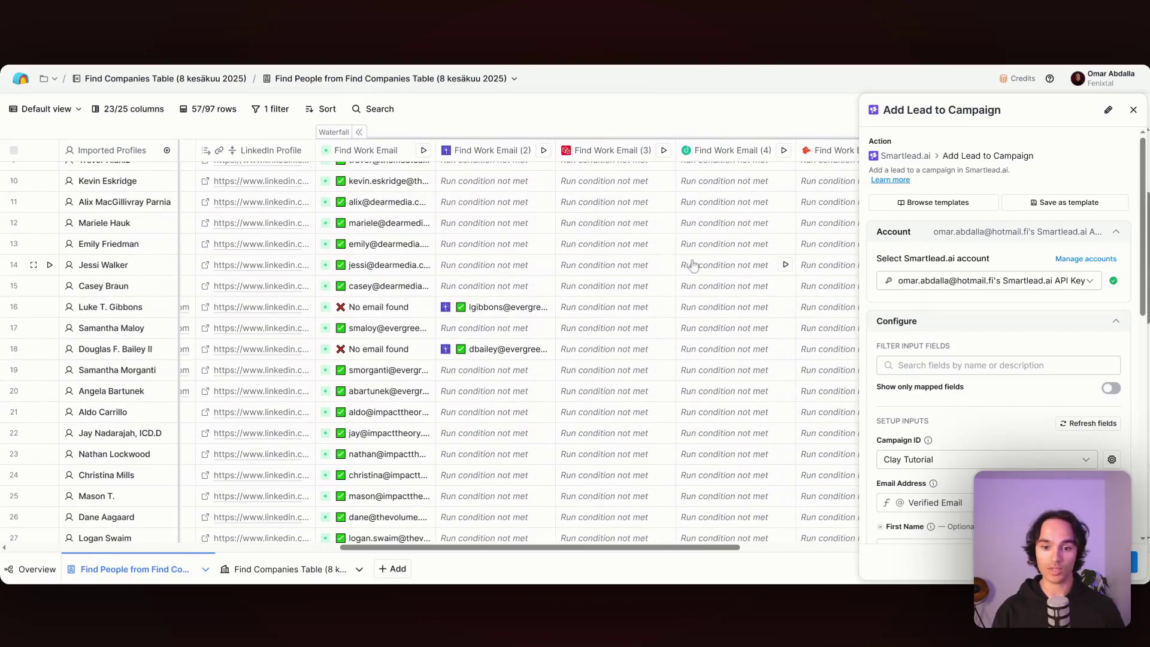
{"action": "scroll", "coordinate": [688, 261], "scroll_direction": "up", "scroll_amount": 4}
{"action": "scroll", "coordinate": [905, 299], "scroll_direction": "down", "scroll_amount": 2}
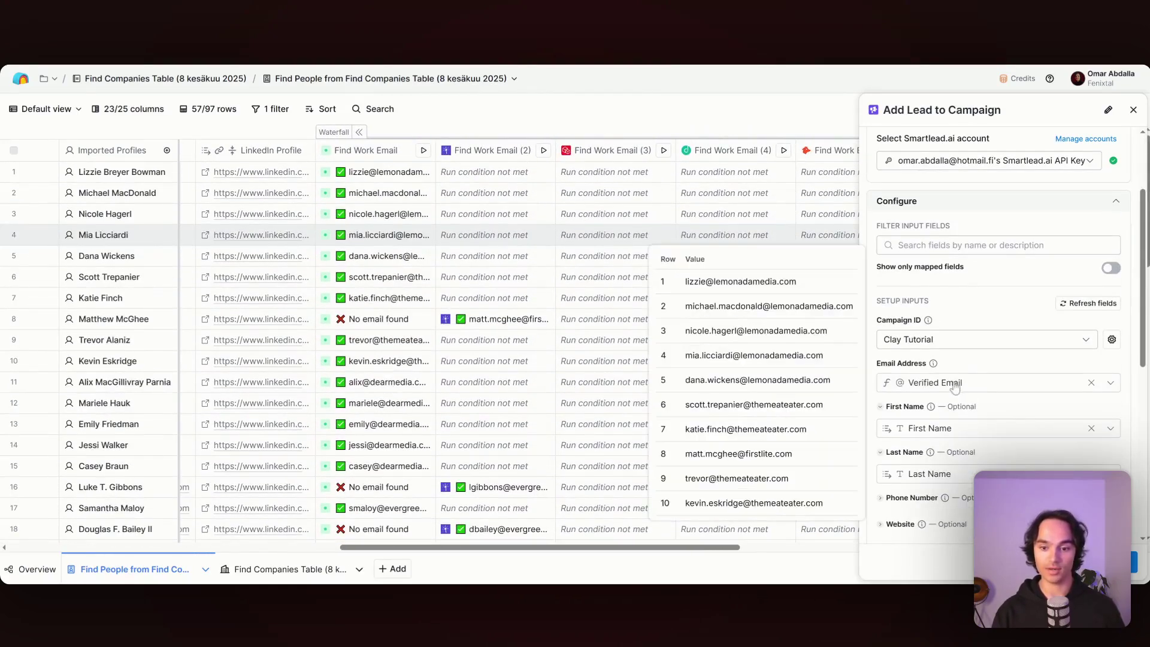
{"action": "scroll", "coordinate": [618, 214], "scroll_direction": "right", "scroll_amount": 7}
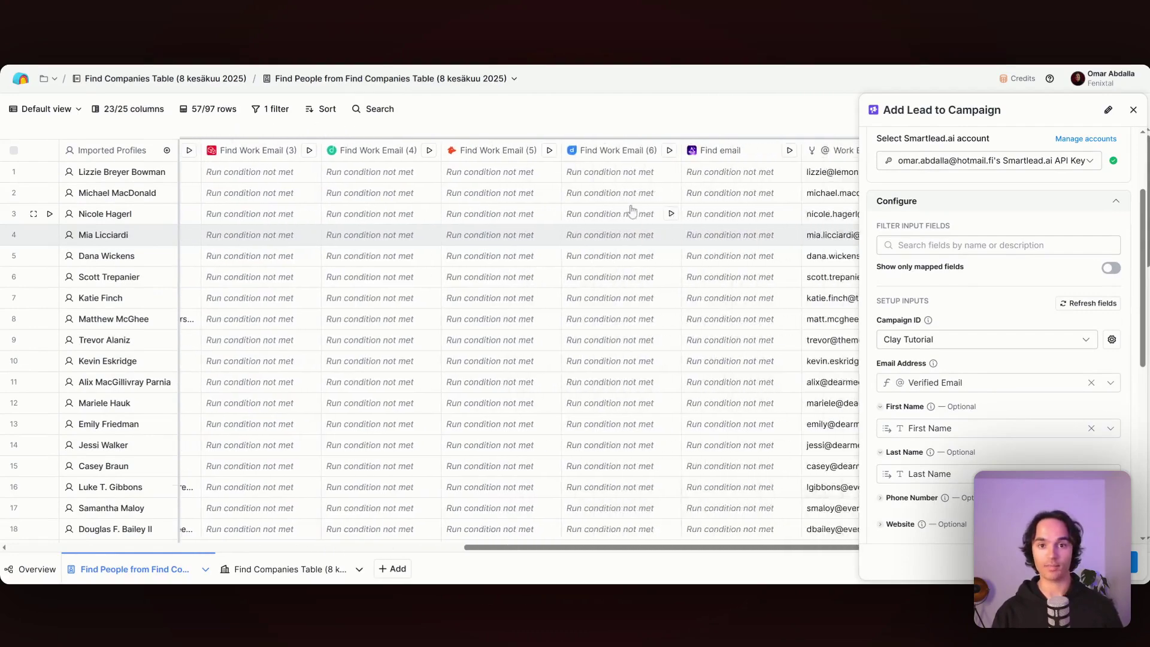
{"action": "scroll", "coordinate": [632, 210], "scroll_direction": "right", "scroll_amount": 1}
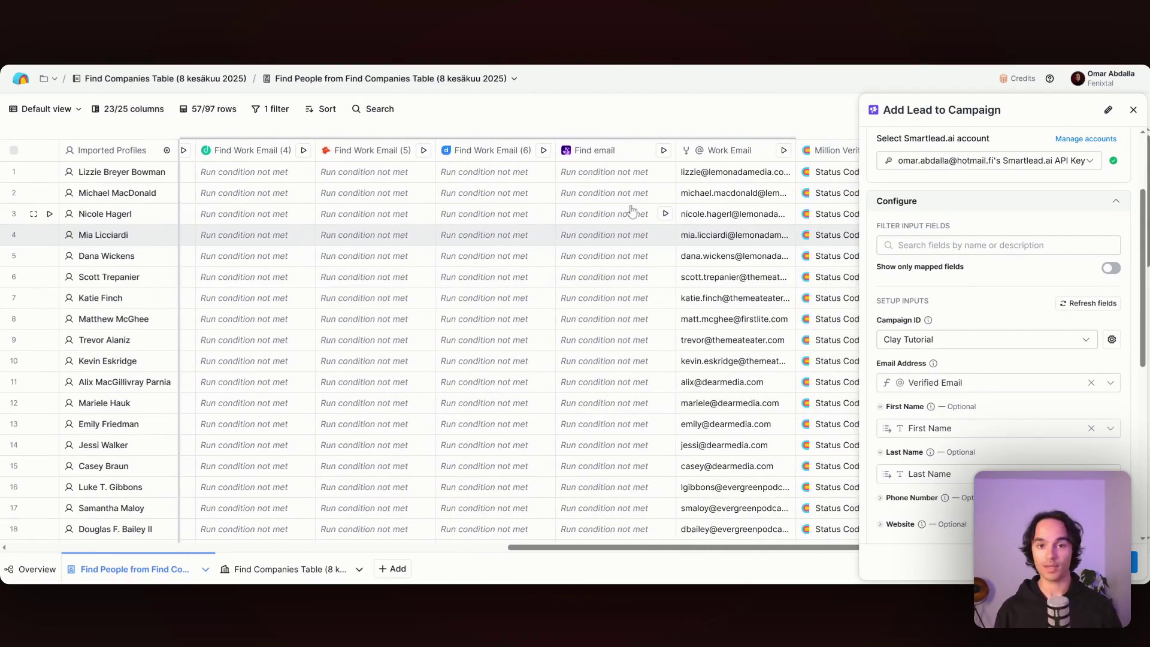
{"action": "scroll", "coordinate": [659, 300], "scroll_direction": "right", "scroll_amount": 10}
{"action": "scroll", "coordinate": [950, 246], "scroll_direction": "down", "scroll_amount": 4}
{"action": "mouse_move", "coordinate": [926, 193]}
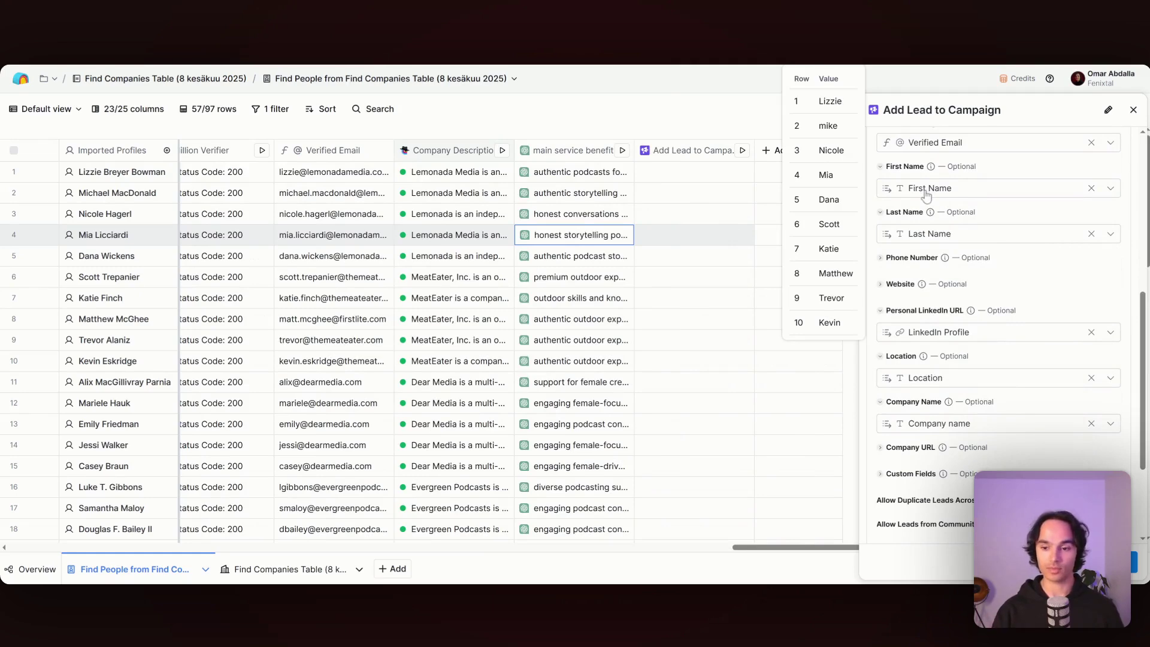
- Clear the mappings for Last Name, Personal LinkedIn URL, Location and Company Name in the campaign inputs
{"action": "left_click", "coordinate": [1091, 233]}
{"action": "scroll", "coordinate": [1030, 283], "scroll_direction": "down", "scroll_amount": 1}
{"action": "scroll", "coordinate": [1030, 282], "scroll_direction": "down", "scroll_amount": 2}
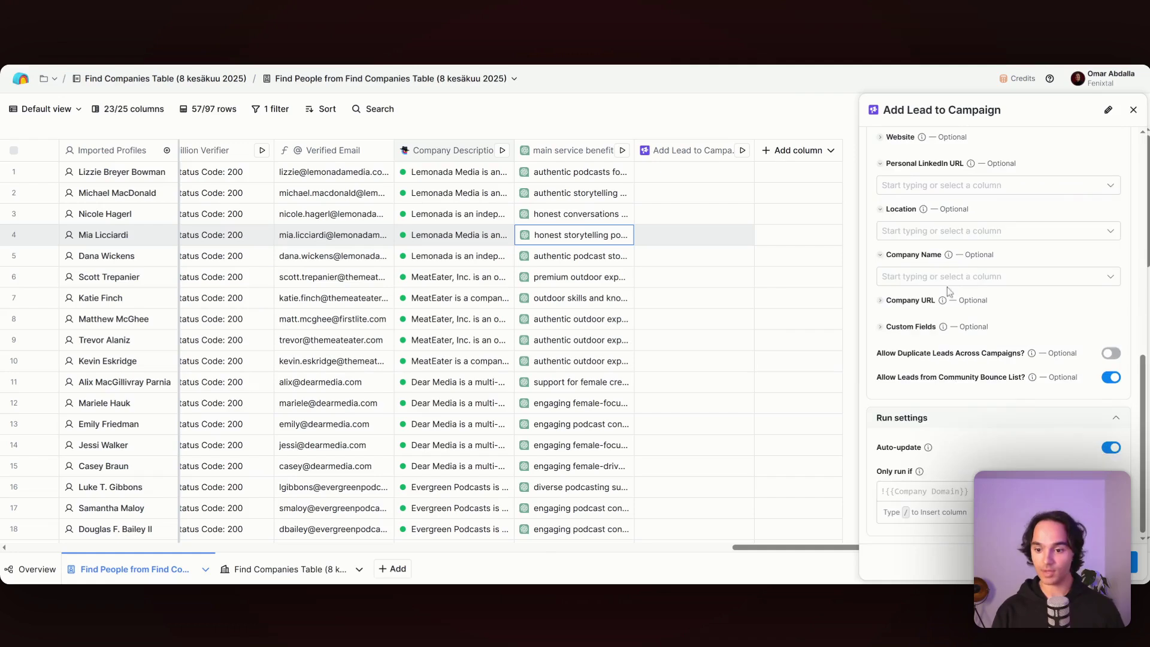
- Add a custom field named main service benefit and map its value to the response property of the main service benefit column
{"action": "left_click", "coordinate": [883, 328]}
{"action": "triple_click", "coordinate": [938, 349]}
{"action": "type", "text": "m"}
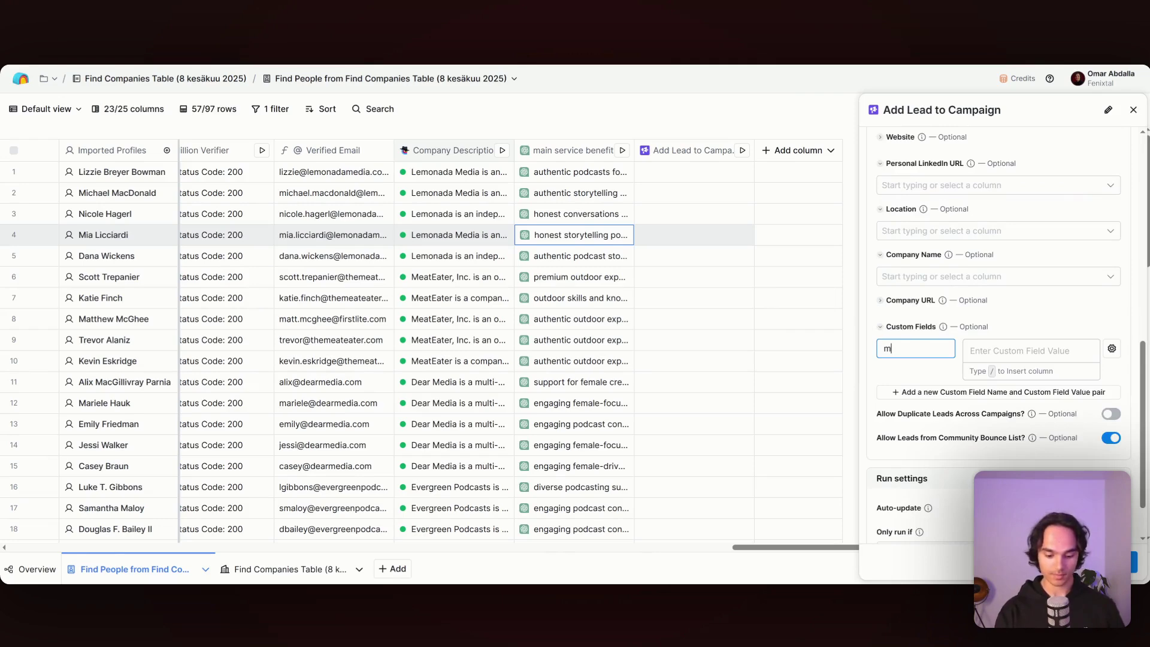
{"action": "type", "text": "ain service benefit"}
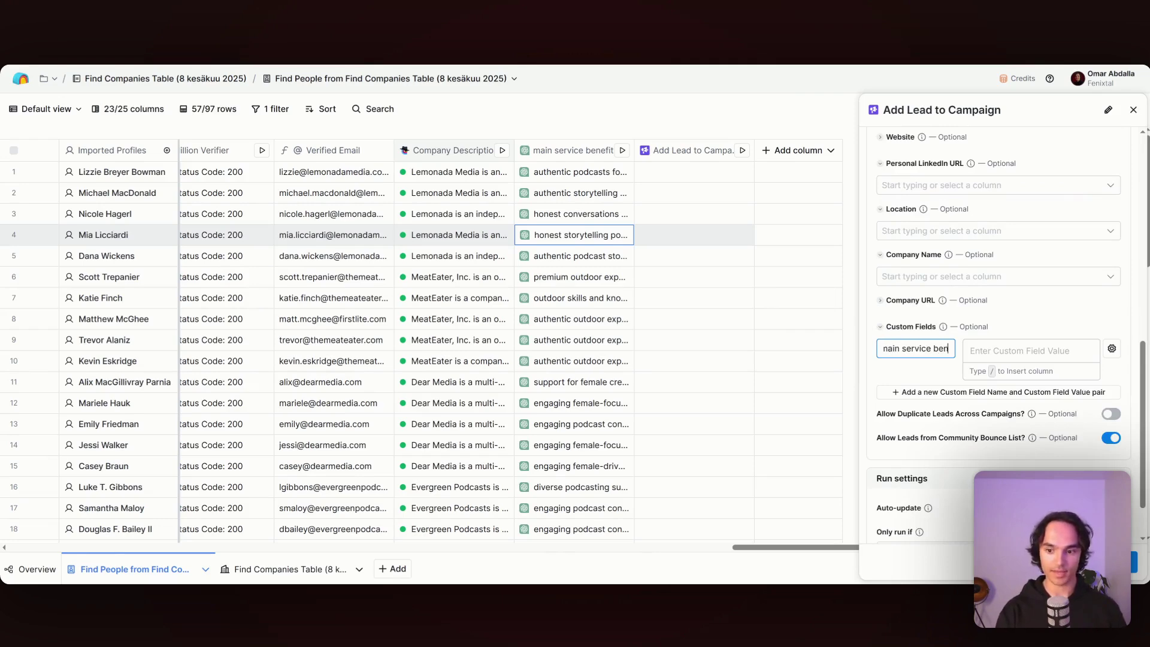
{"action": "key", "text": "Tab"}
{"action": "type", "text": "/"}
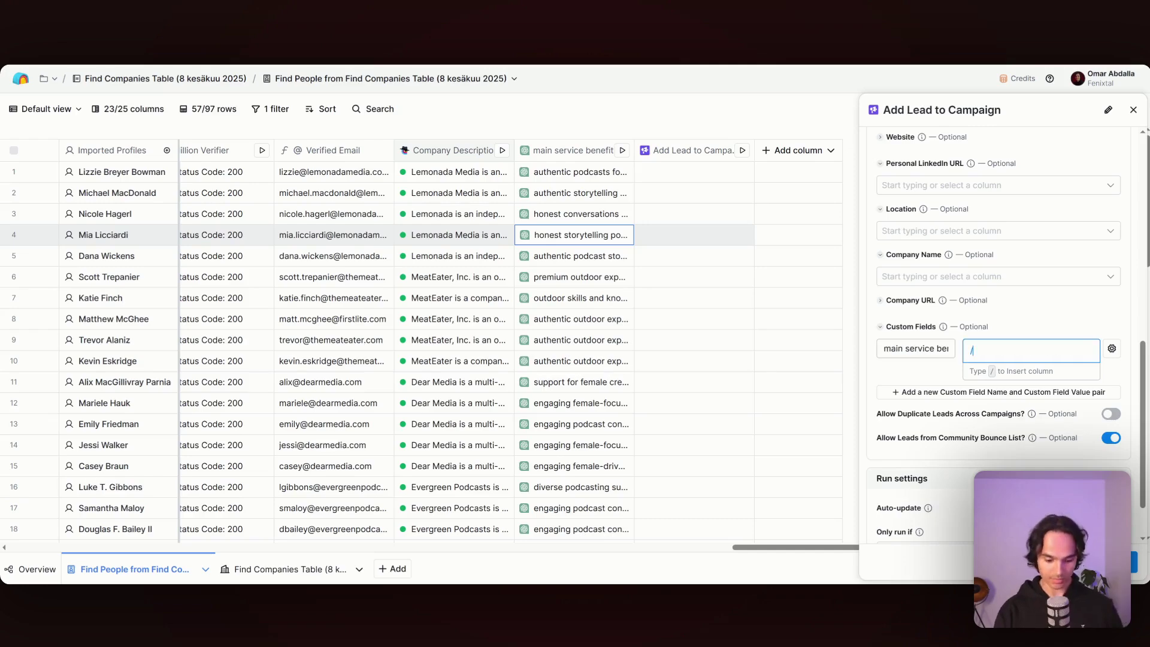
{"action": "scroll", "coordinate": [910, 413], "scroll_direction": "down", "scroll_amount": 2}
{"action": "scroll", "coordinate": [904, 431], "scroll_direction": "down", "scroll_amount": 5}
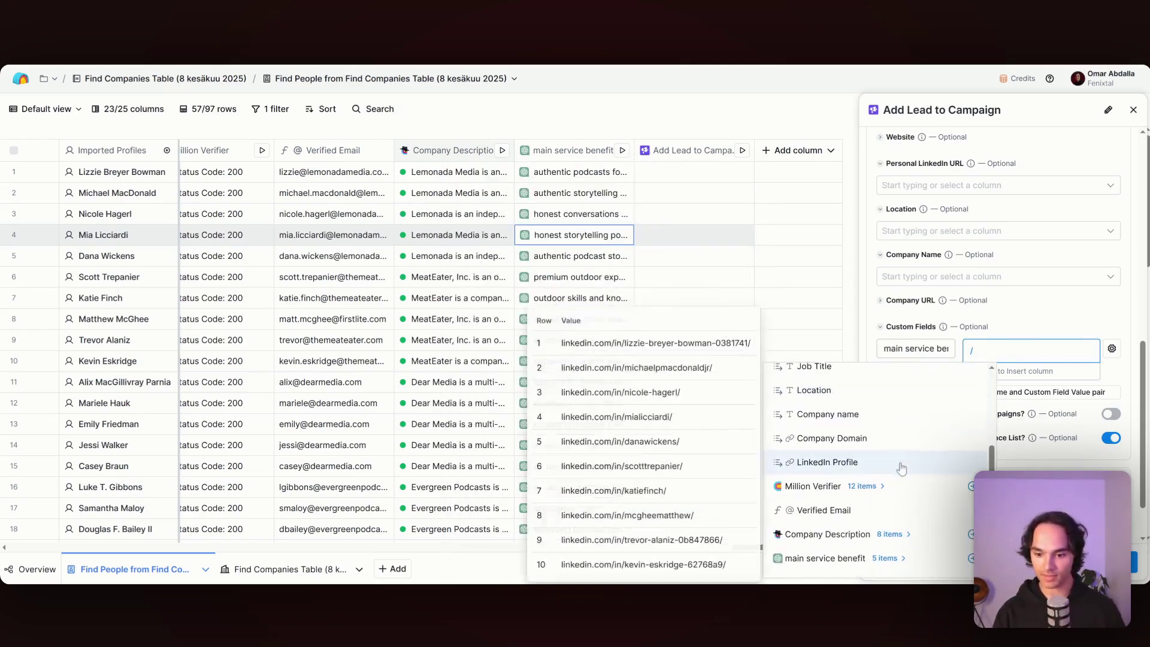
{"action": "left_click", "coordinate": [885, 516]}
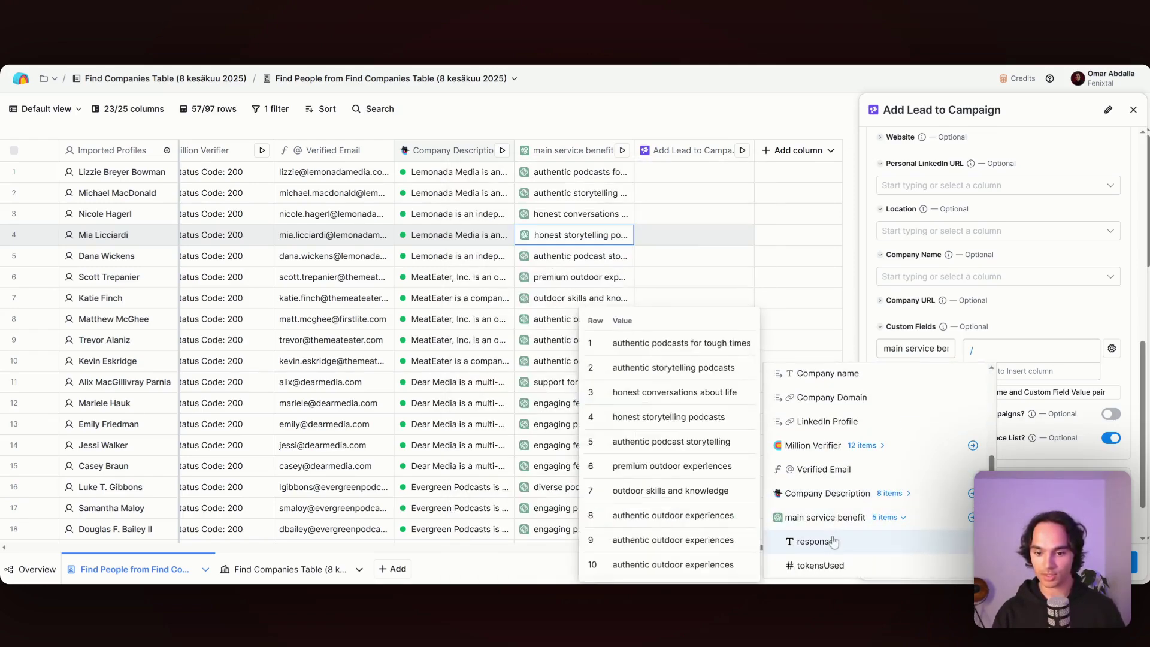
{"action": "left_click", "coordinate": [834, 541]}
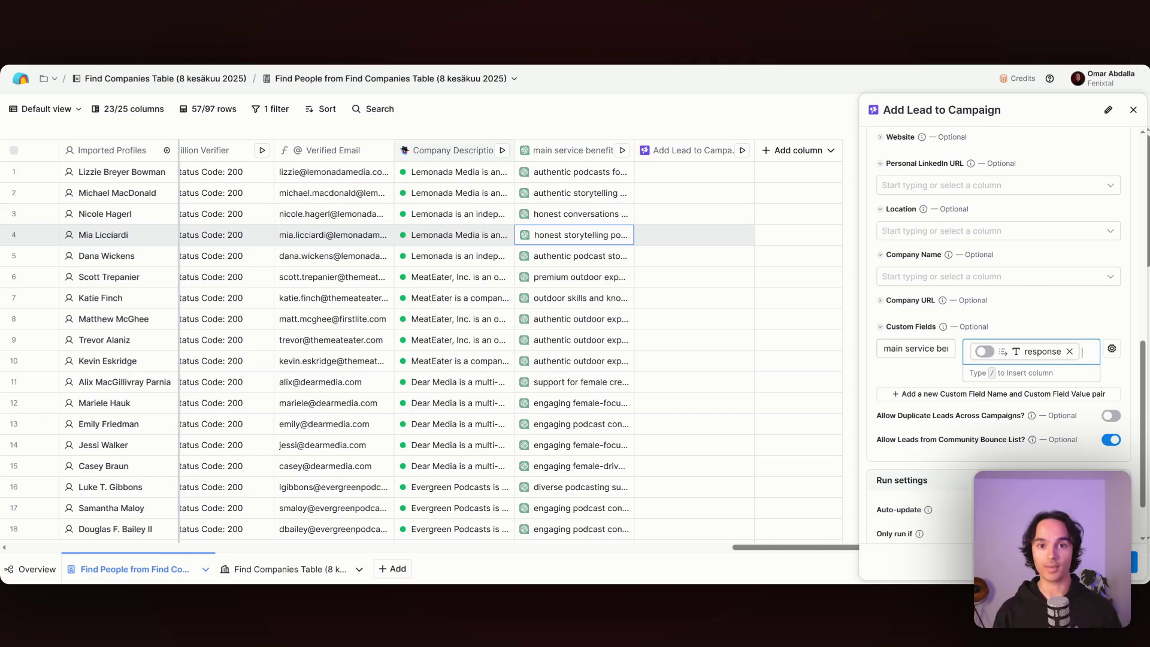
- Generate a run condition from "Only run if Verified Email is not empty" and apply it to the column
{"action": "scroll", "coordinate": [979, 449], "scroll_direction": "down", "scroll_amount": 2}
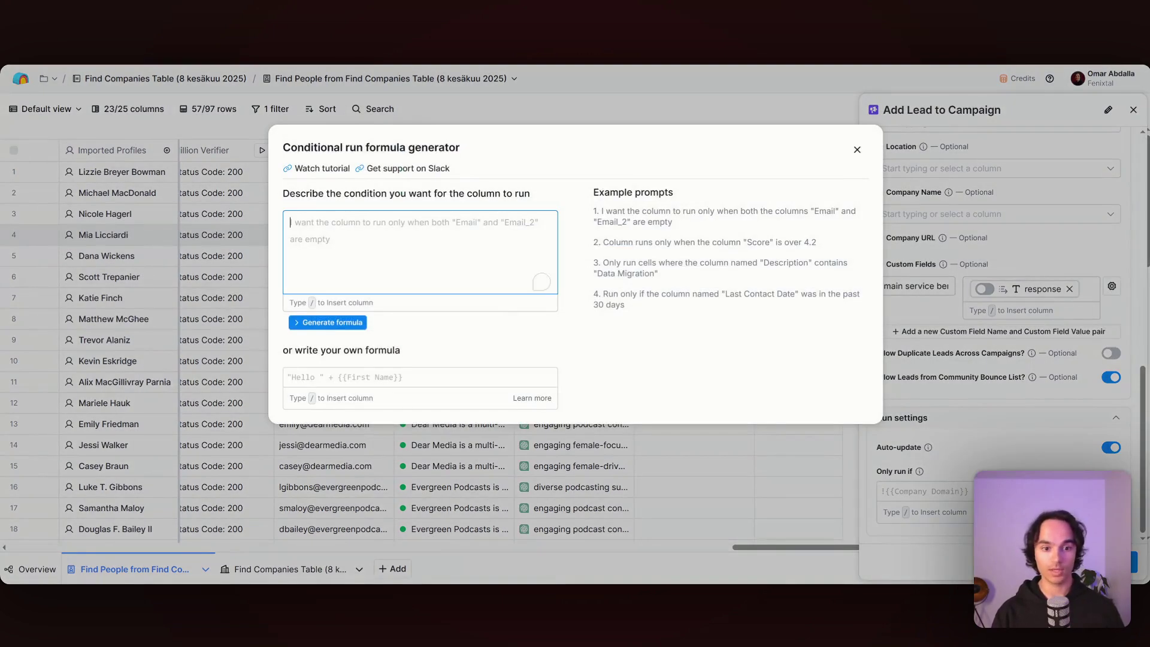
{"action": "type", "text": "Only run if /ver"}
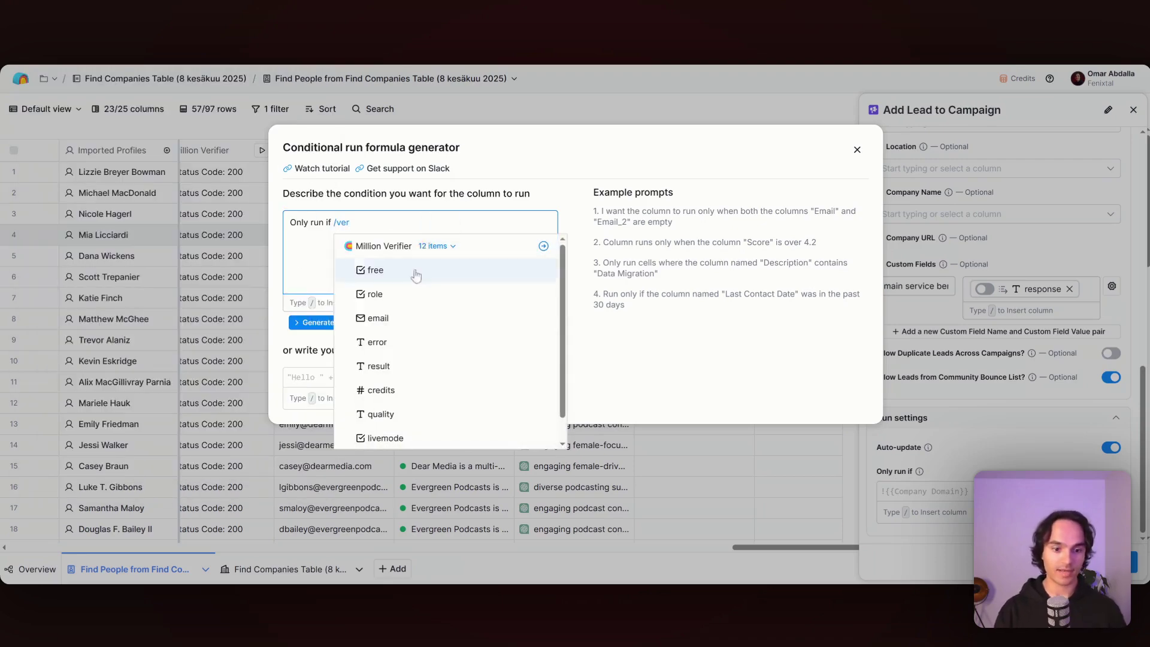
{"action": "scroll", "coordinate": [416, 341], "scroll_direction": "down", "scroll_amount": 5}
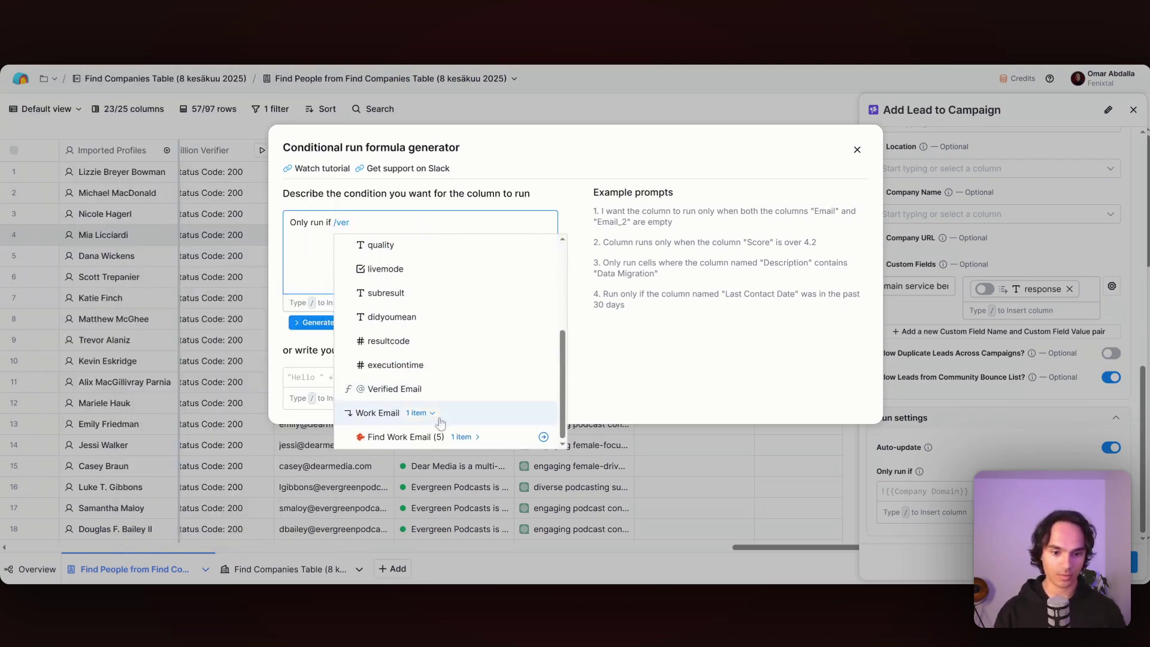
{"action": "left_click", "coordinate": [432, 393]}
{"action": "type", "text": "is not empty"}
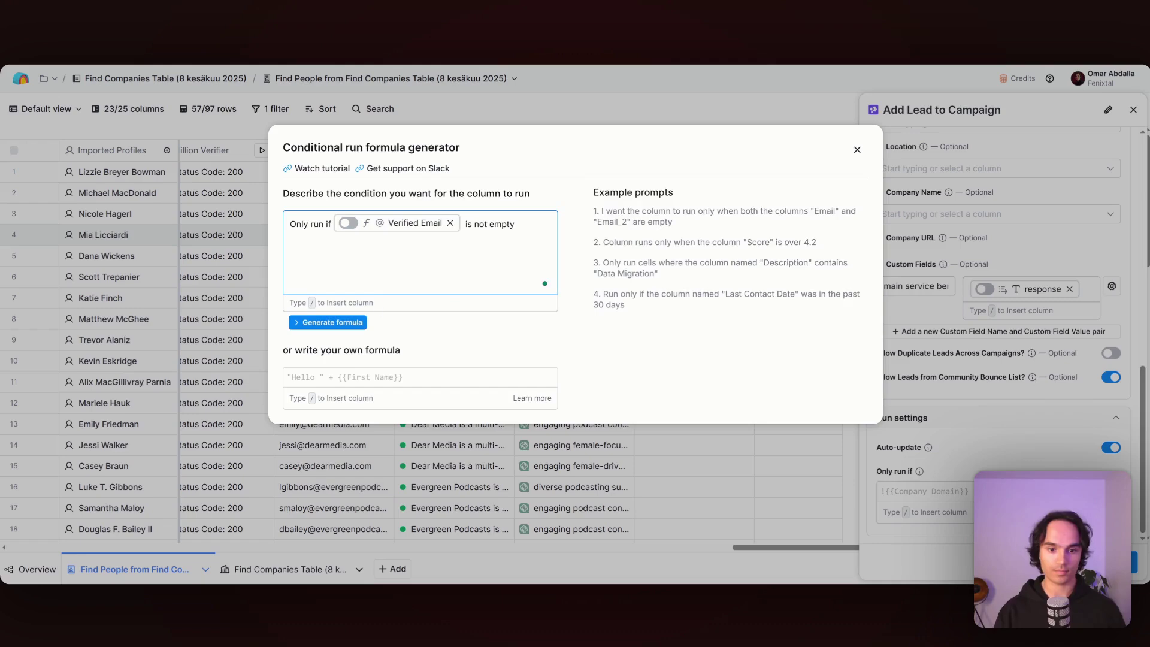
{"action": "key", "text": "Return"}
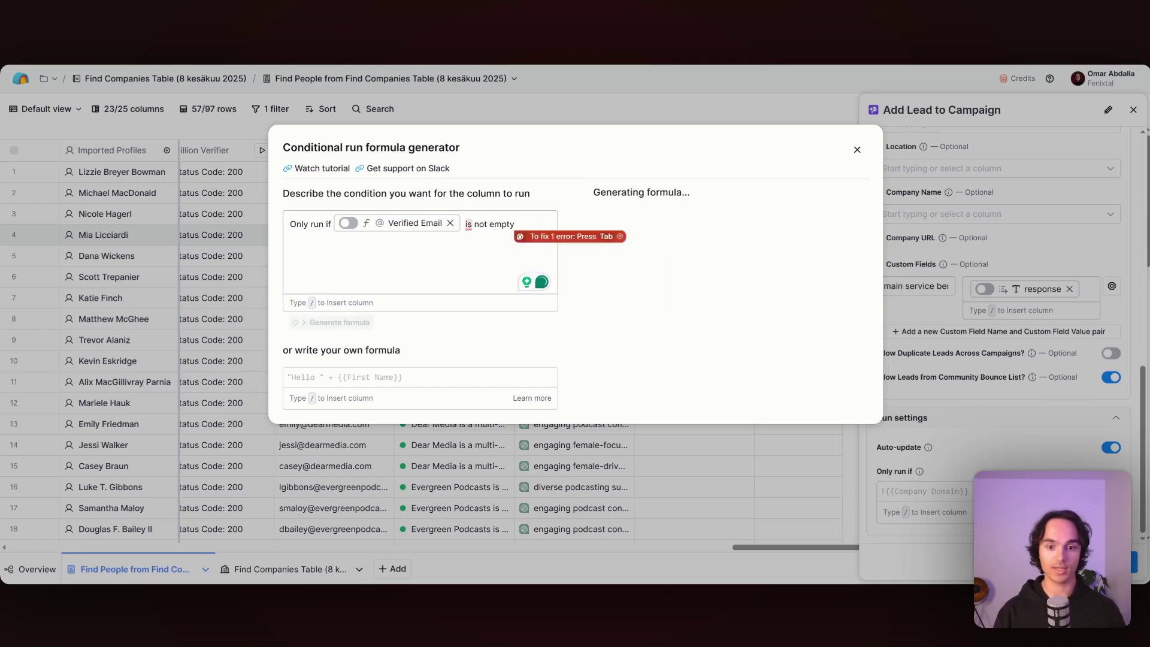
{"action": "left_click", "coordinate": [699, 402]}
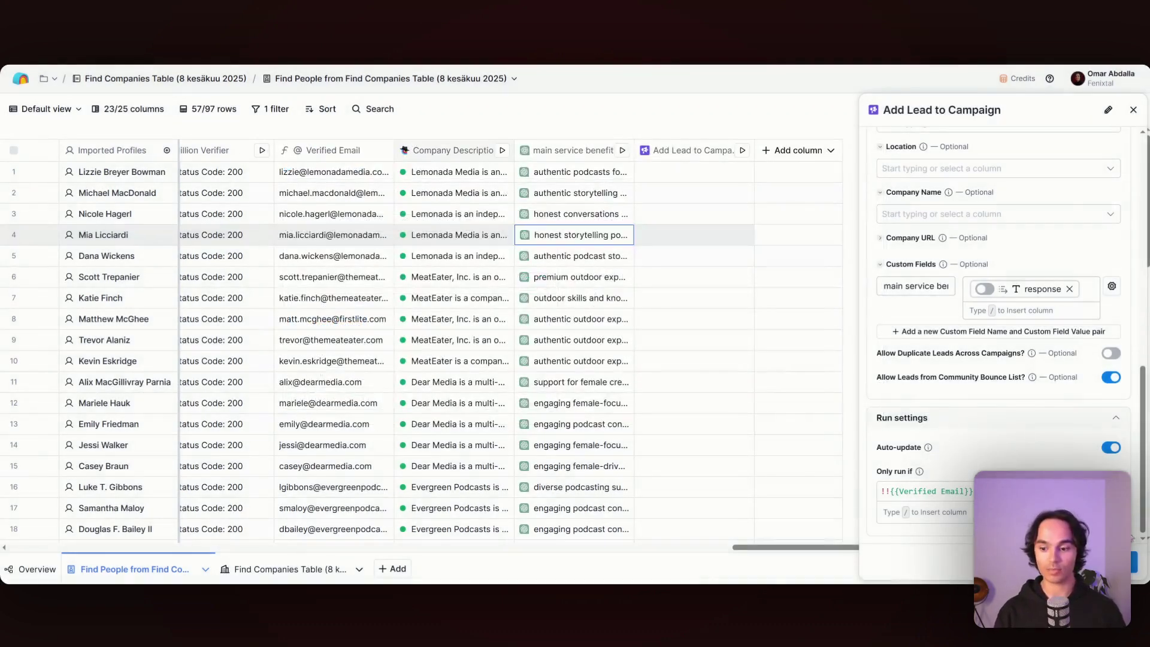
- Save the Add Lead to Campaign column and run it on the table's rows
{"action": "left_click", "coordinate": [1057, 506]}
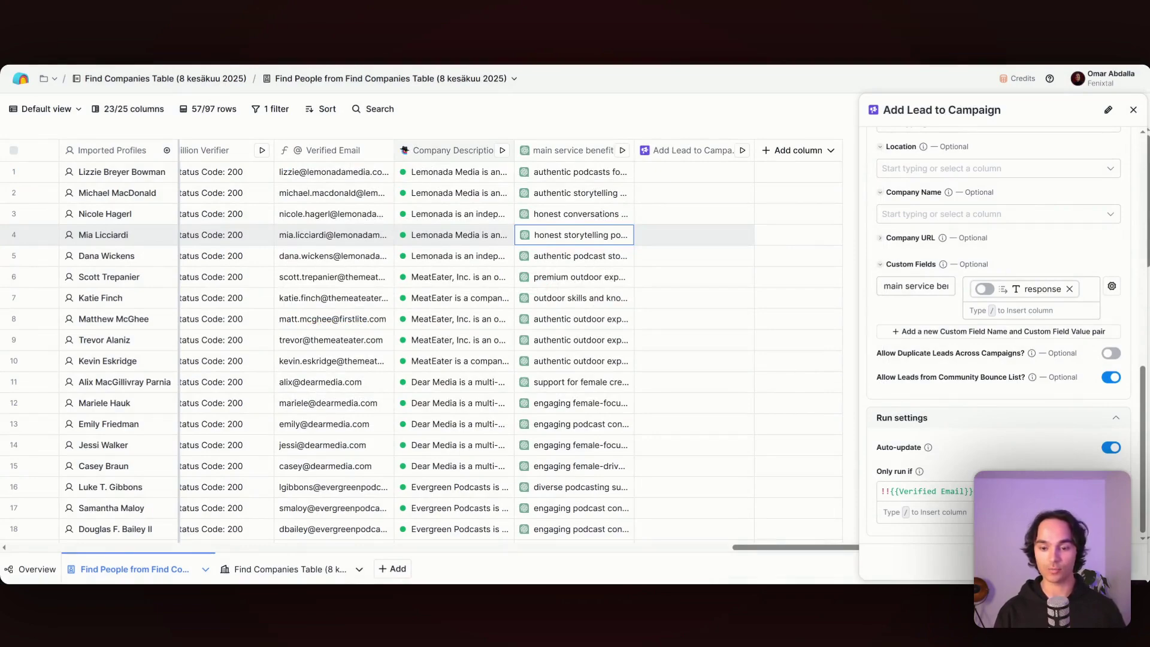
{"action": "scroll", "coordinate": [377, 173], "scroll_direction": "left", "scroll_amount": 6}
{"action": "scroll", "coordinate": [400, 175], "scroll_direction": "left", "scroll_amount": 3}
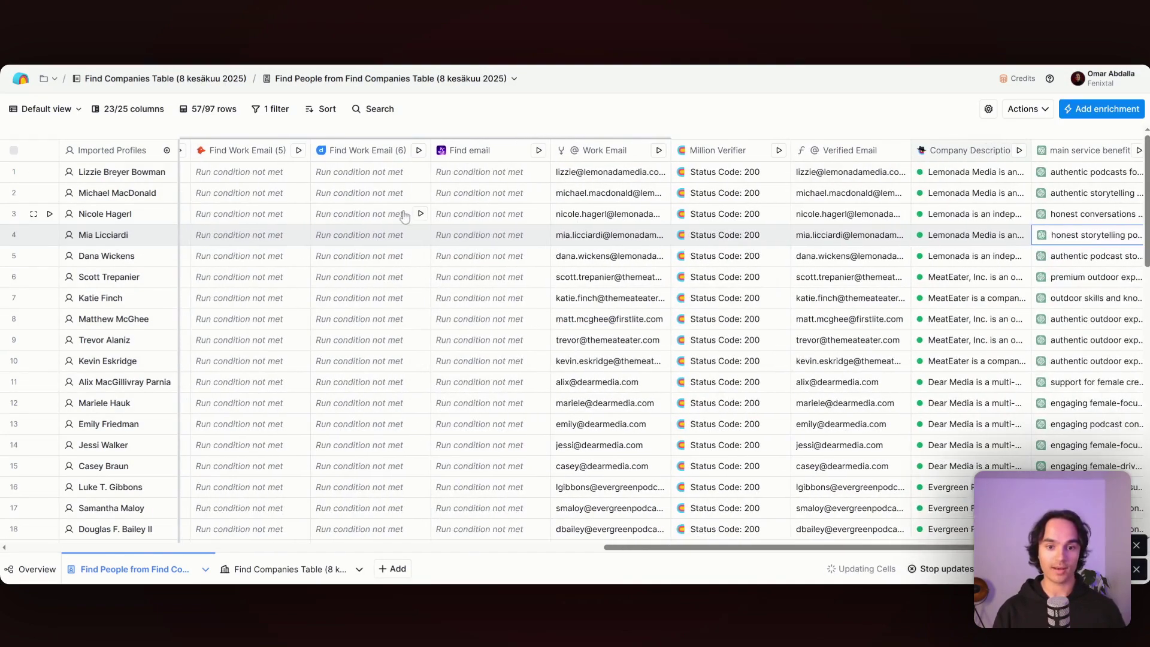
{"action": "scroll", "coordinate": [858, 175], "scroll_direction": "right", "scroll_amount": 10}
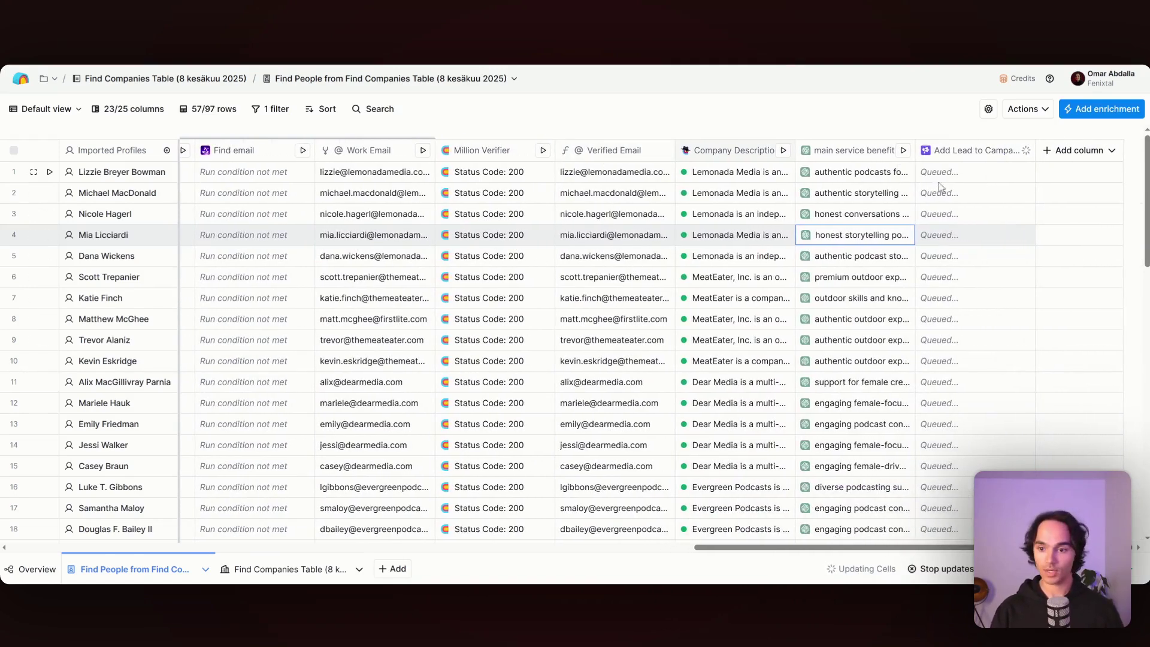
{"action": "scroll", "coordinate": [962, 272], "scroll_direction": "down", "scroll_amount": 1}
{"action": "scroll", "coordinate": [962, 276], "scroll_direction": "down", "scroll_amount": 5}
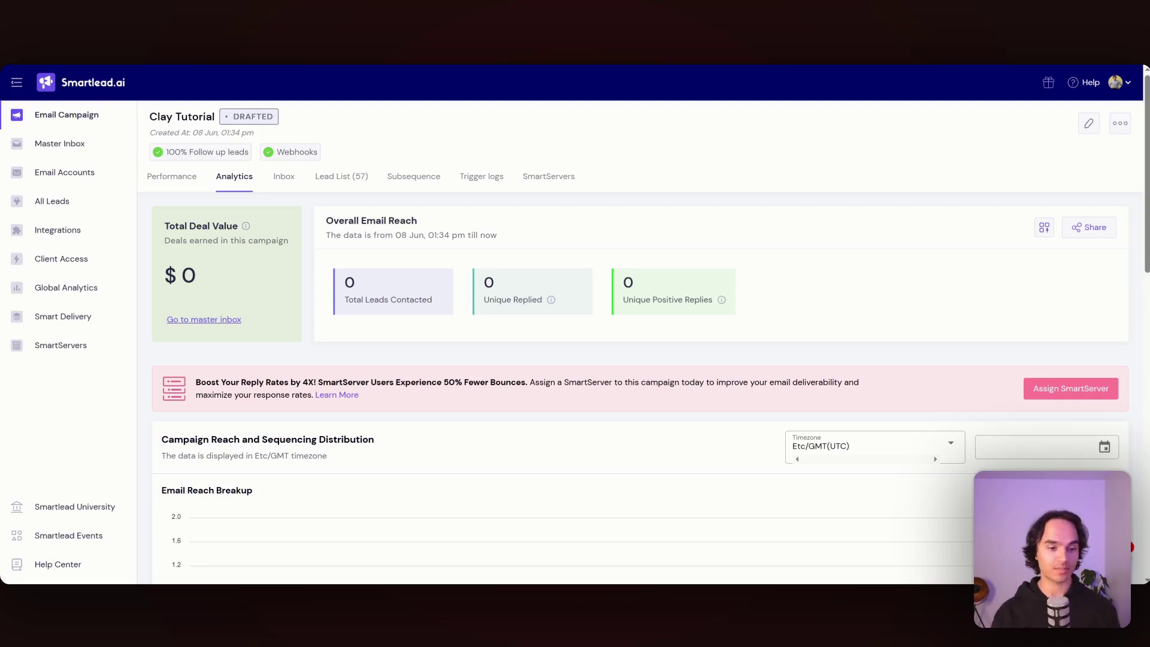
- In Smartlead, review the Clay Tutorial campaign's lead list, then open the campaign for editing and check its uploaded leads
{"action": "left_click", "coordinate": [345, 181]}
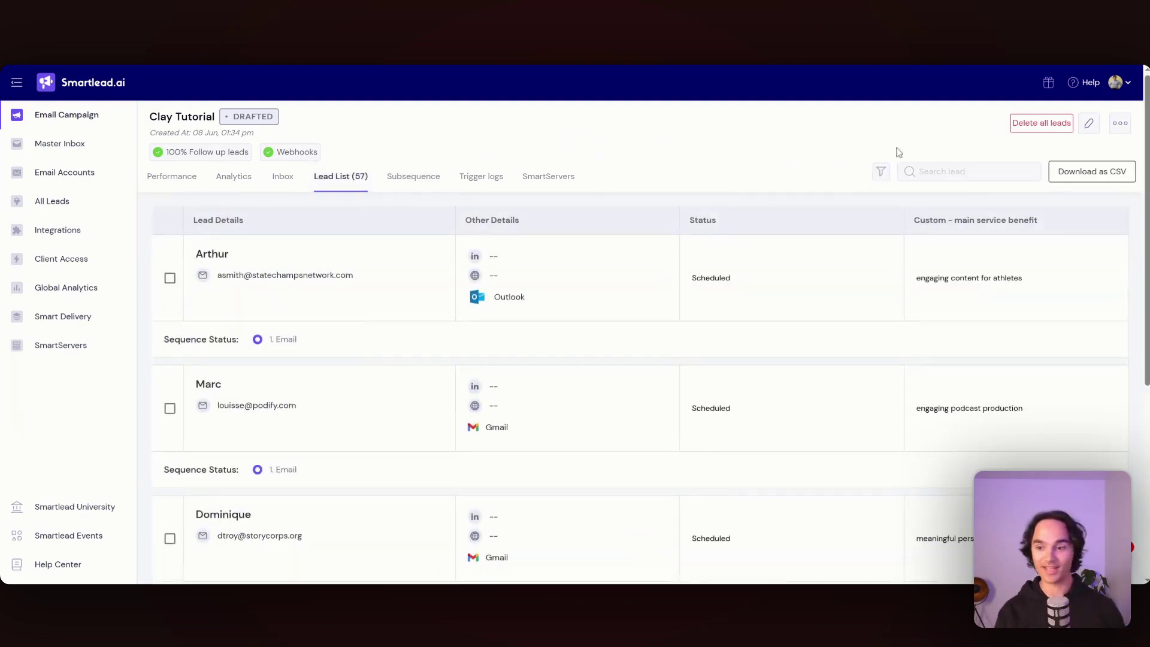
{"action": "left_click", "coordinate": [1088, 123]}
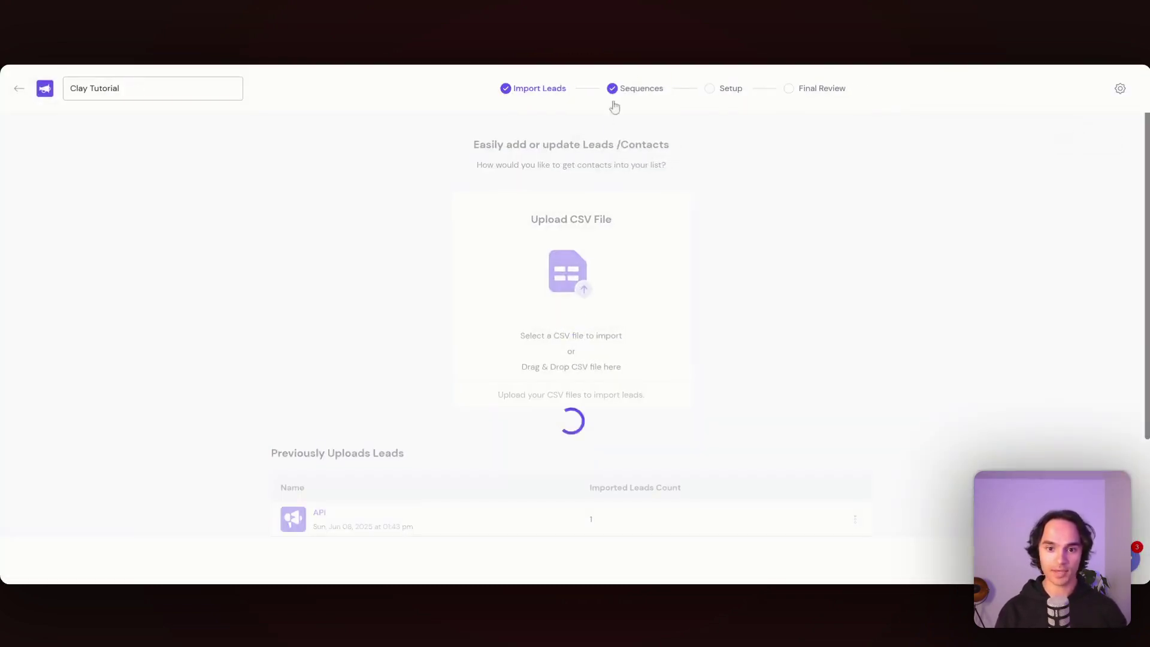
{"action": "scroll", "coordinate": [495, 270], "scroll_direction": "down", "scroll_amount": 3}
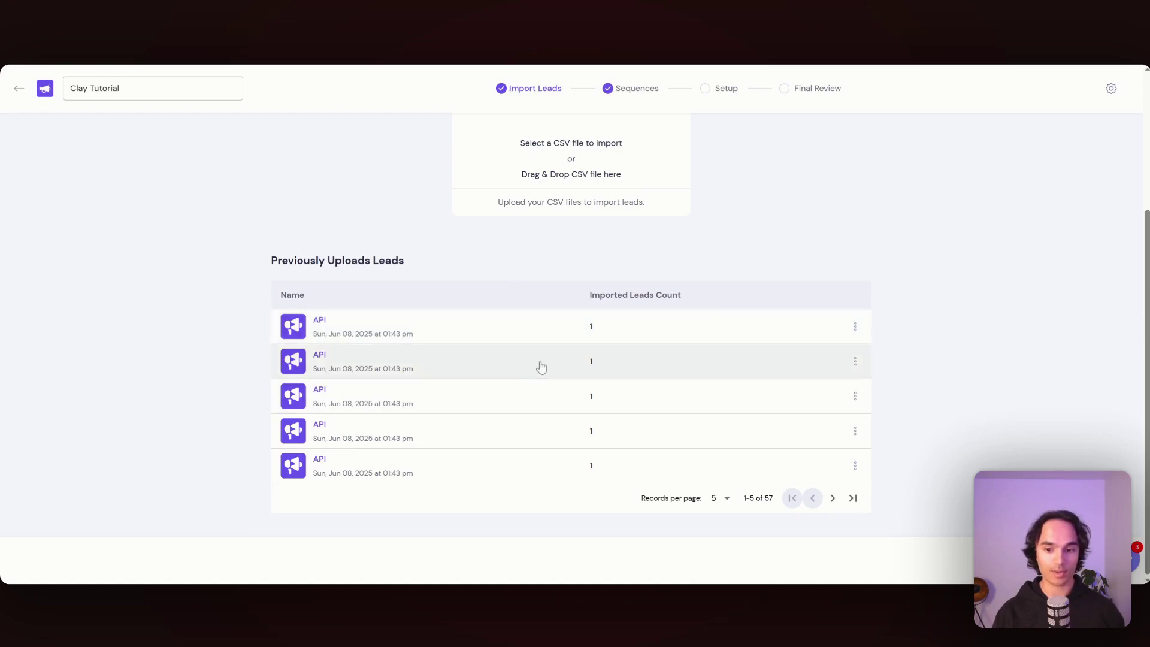
{"action": "scroll", "coordinate": [539, 366], "scroll_direction": "up", "scroll_amount": 3}
- Open the campaign's email sequence and examine the subject, the body copy and the variables used in the text
{"action": "left_click", "coordinate": [629, 91]}
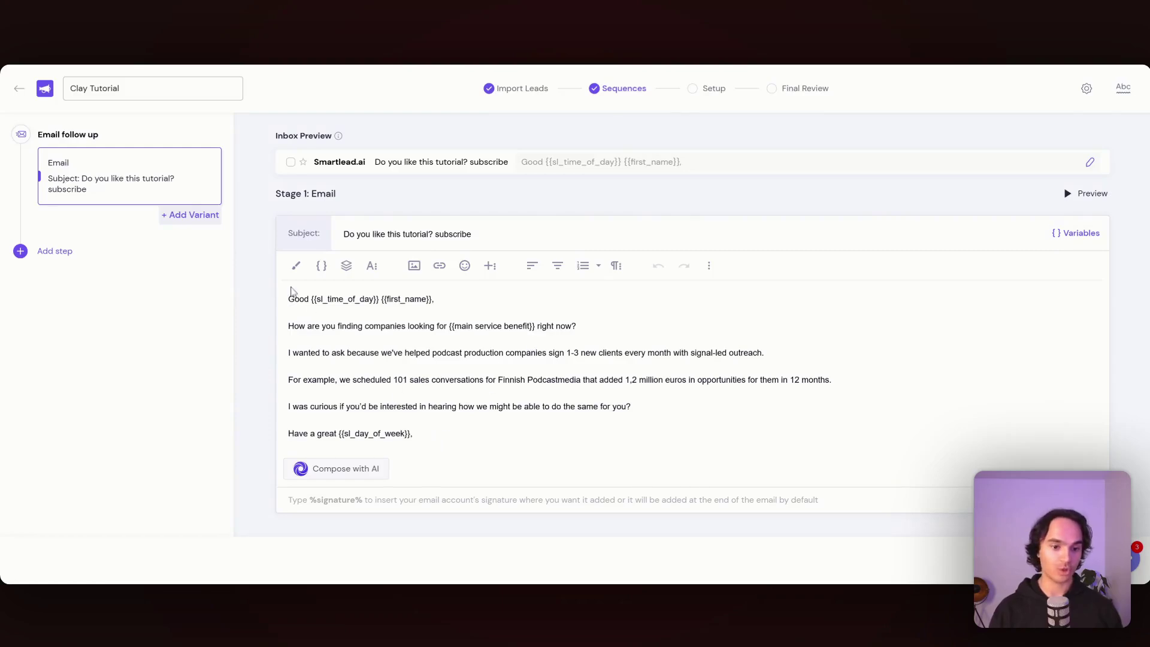
{"action": "left_click_drag", "start_coordinate": [348, 235], "coordinate": [422, 233]}
{"action": "left_click", "coordinate": [395, 235]}
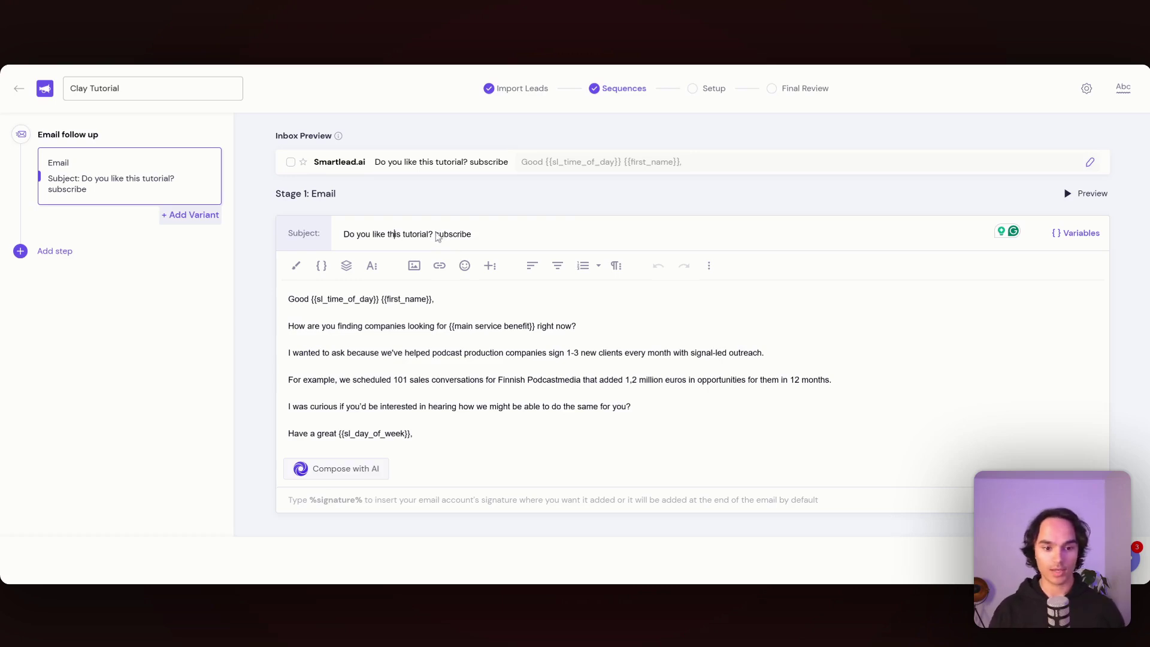
{"action": "left_click_drag", "start_coordinate": [288, 299], "coordinate": [483, 454]}
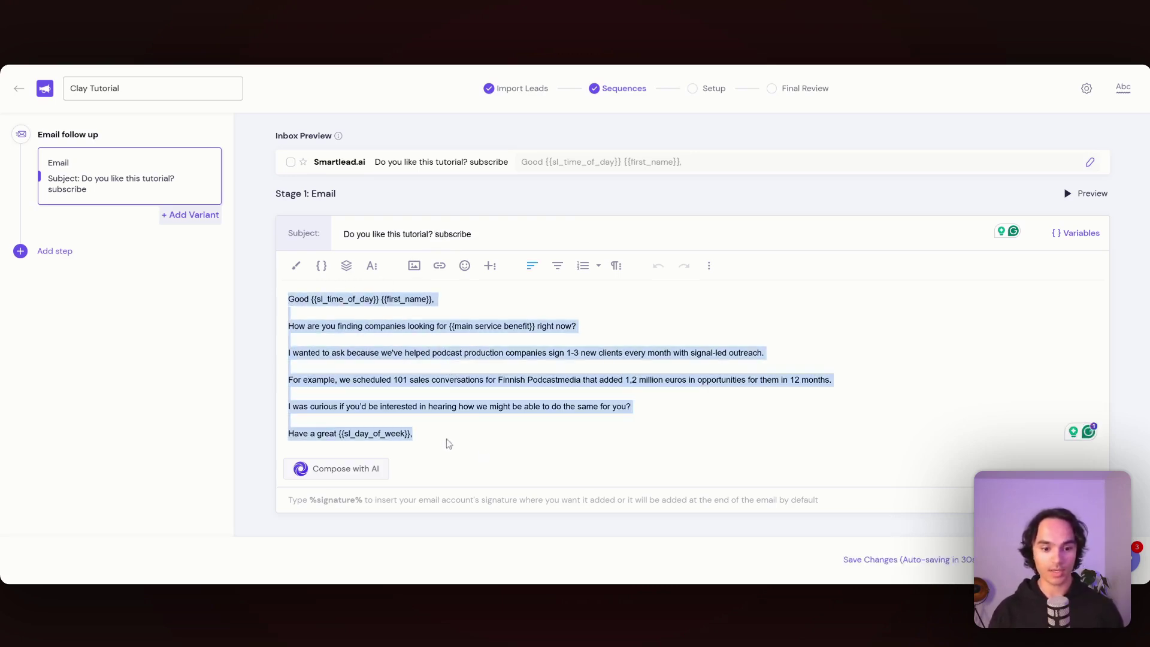
{"action": "left_click", "coordinate": [359, 306]}
{"action": "left_click_drag", "start_coordinate": [313, 302], "coordinate": [361, 303]}
{"action": "left_click", "coordinate": [362, 303]}
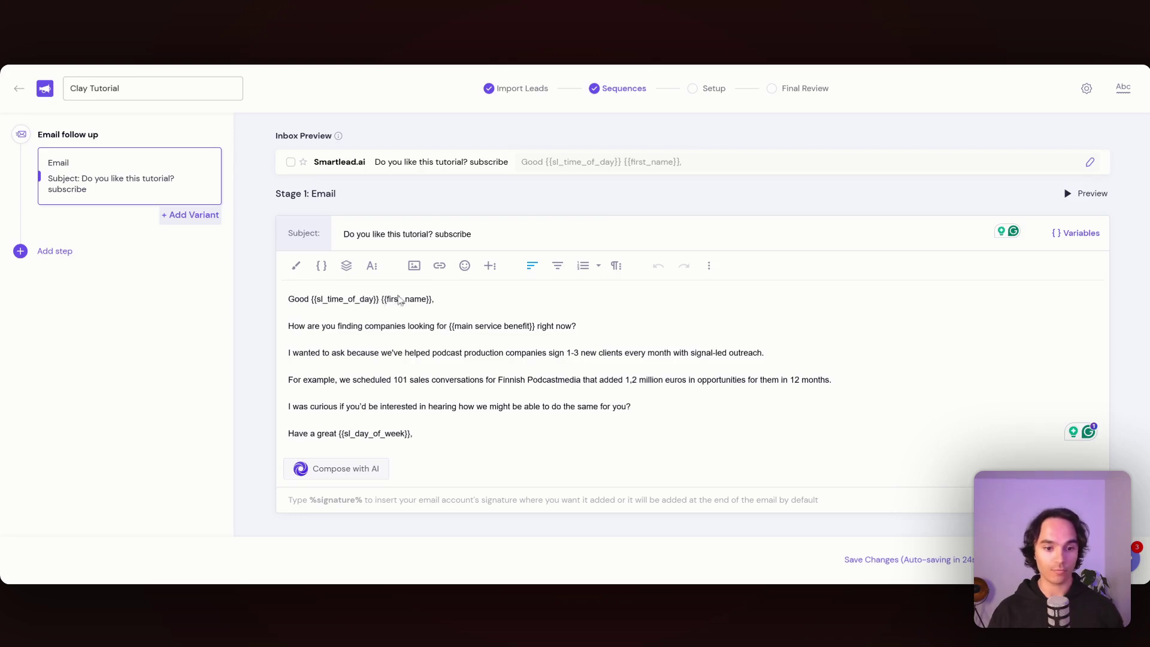
{"action": "left_click_drag", "start_coordinate": [384, 300], "coordinate": [537, 331]}
{"action": "left_click", "coordinate": [458, 340]}
{"action": "left_click", "coordinate": [542, 381]}
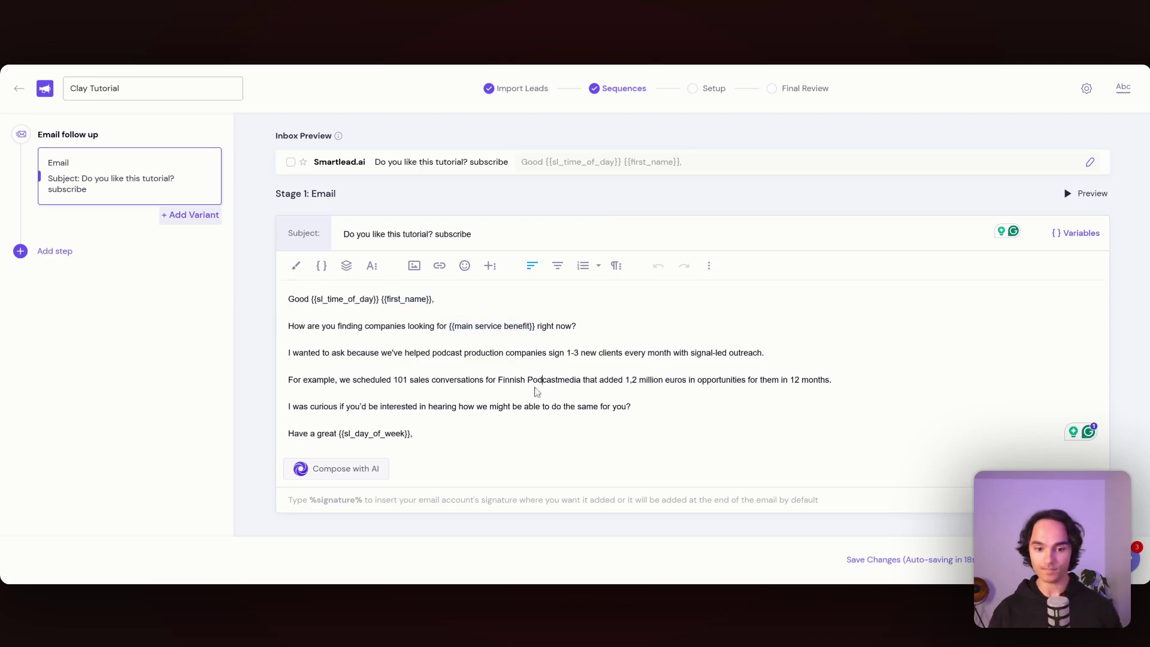
{"action": "left_click_drag", "start_coordinate": [655, 416], "coordinate": [286, 352]}
{"action": "left_click_drag", "start_coordinate": [447, 437], "coordinate": [344, 436]}
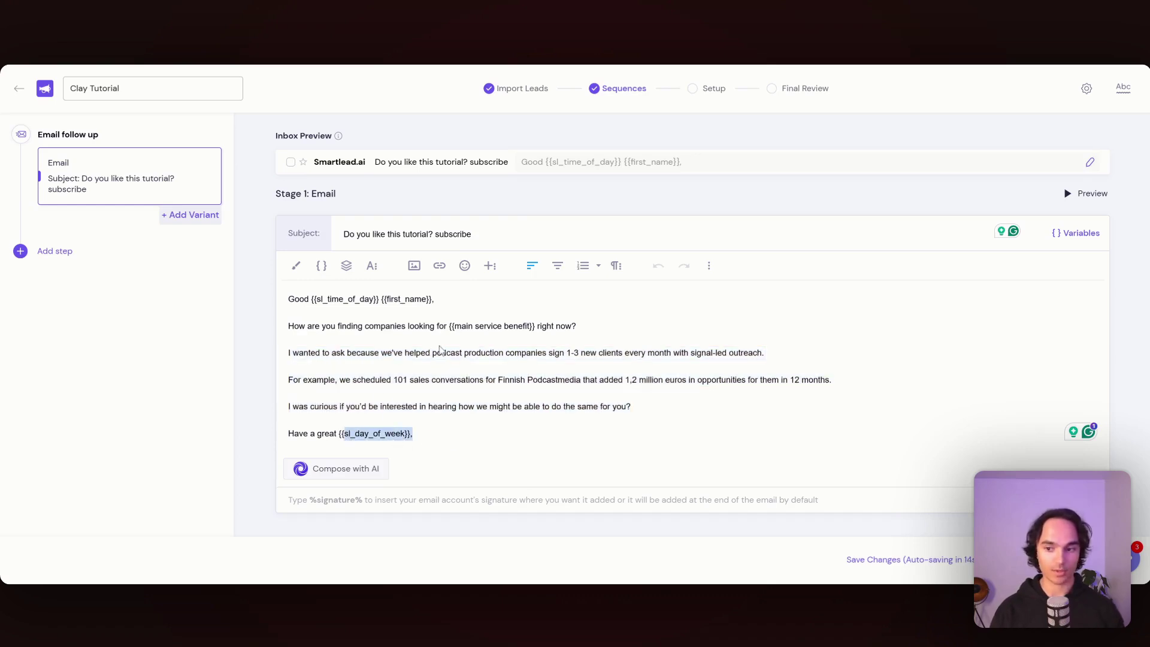
{"action": "left_click", "coordinate": [527, 353]}
- Preview the sequence email for a lead, check how its personalized variables are filled in, and close the preview
{"action": "left_click", "coordinate": [1063, 193]}
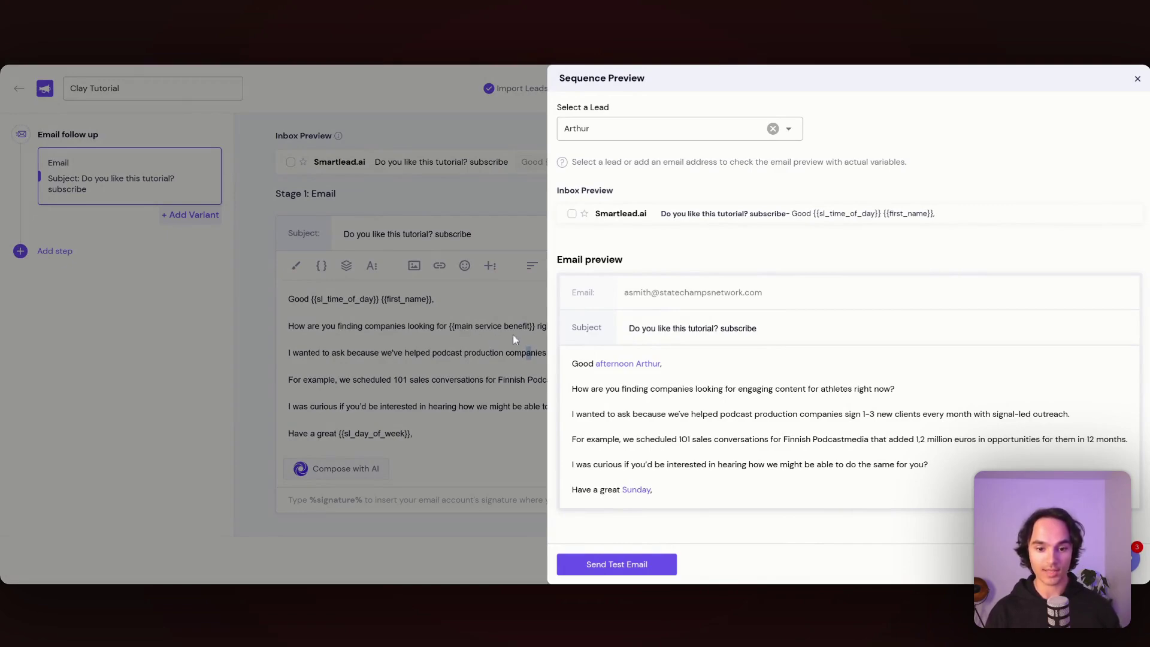
{"action": "left_click_drag", "start_coordinate": [738, 389], "coordinate": [852, 389]}
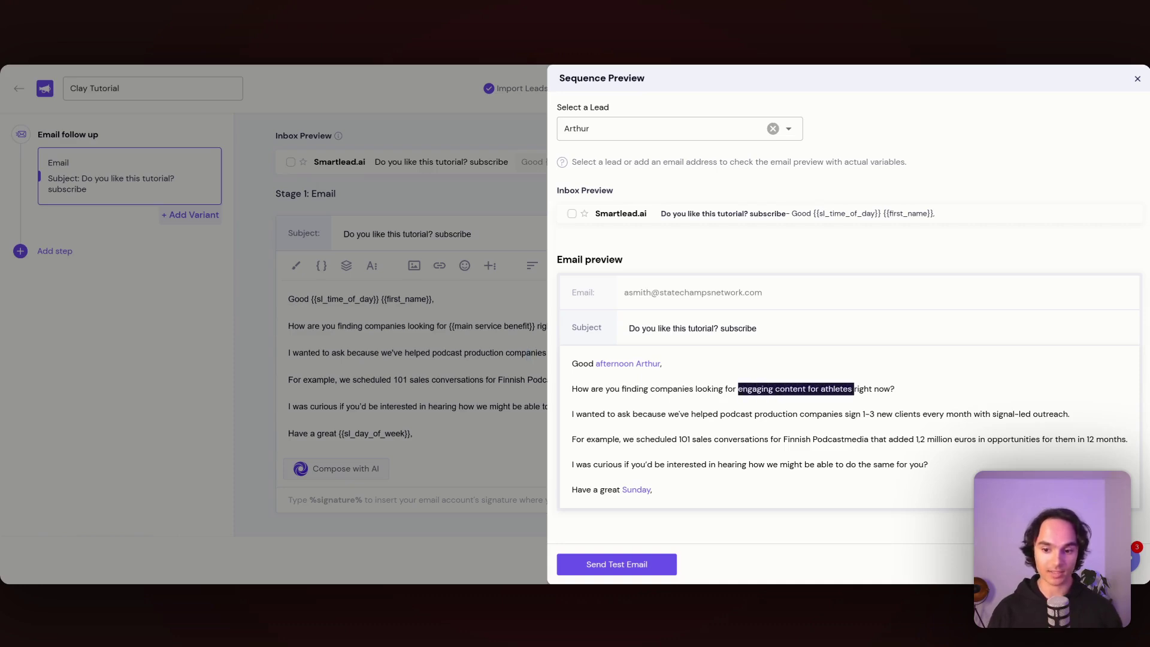
{"action": "left_click", "coordinate": [896, 390]}
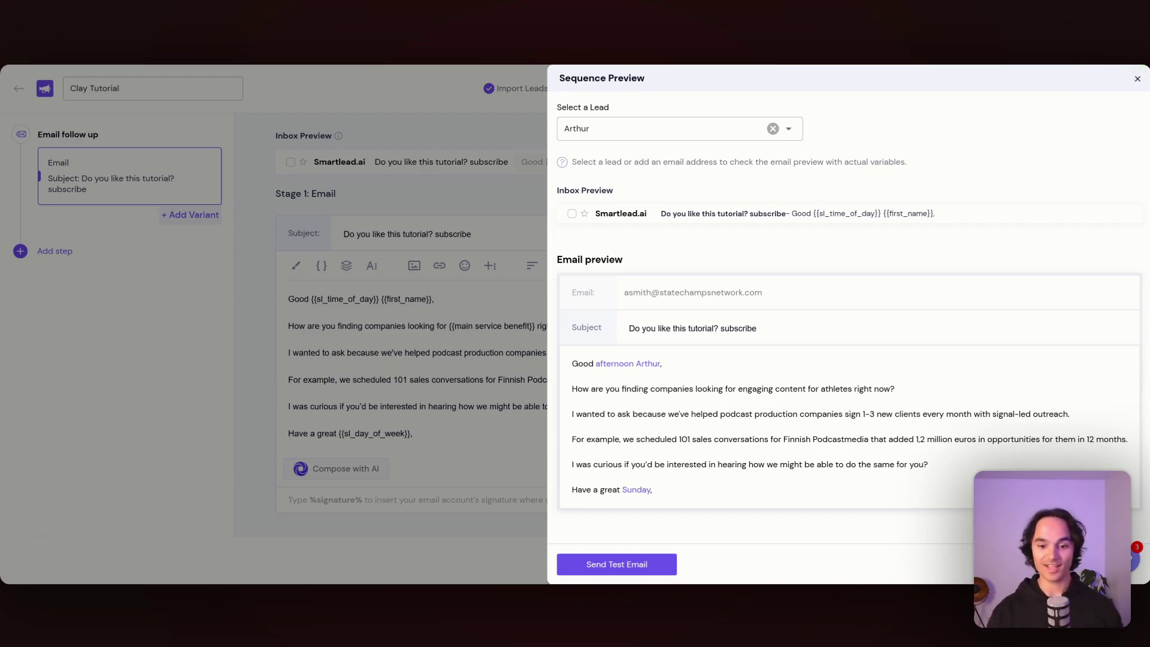
{"action": "left_click_drag", "start_coordinate": [572, 359], "coordinate": [832, 493]}
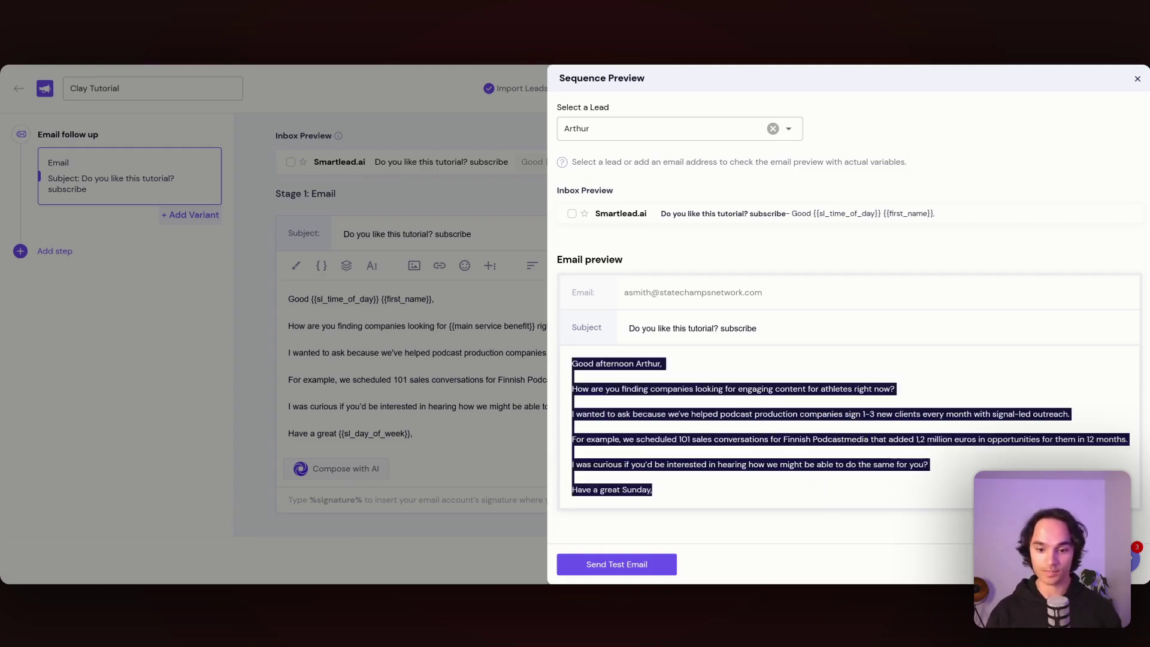
{"action": "left_click", "coordinate": [698, 433]}
{"action": "left_click_drag", "start_coordinate": [737, 389], "coordinate": [847, 389]}
{"action": "left_click", "coordinate": [851, 391]}
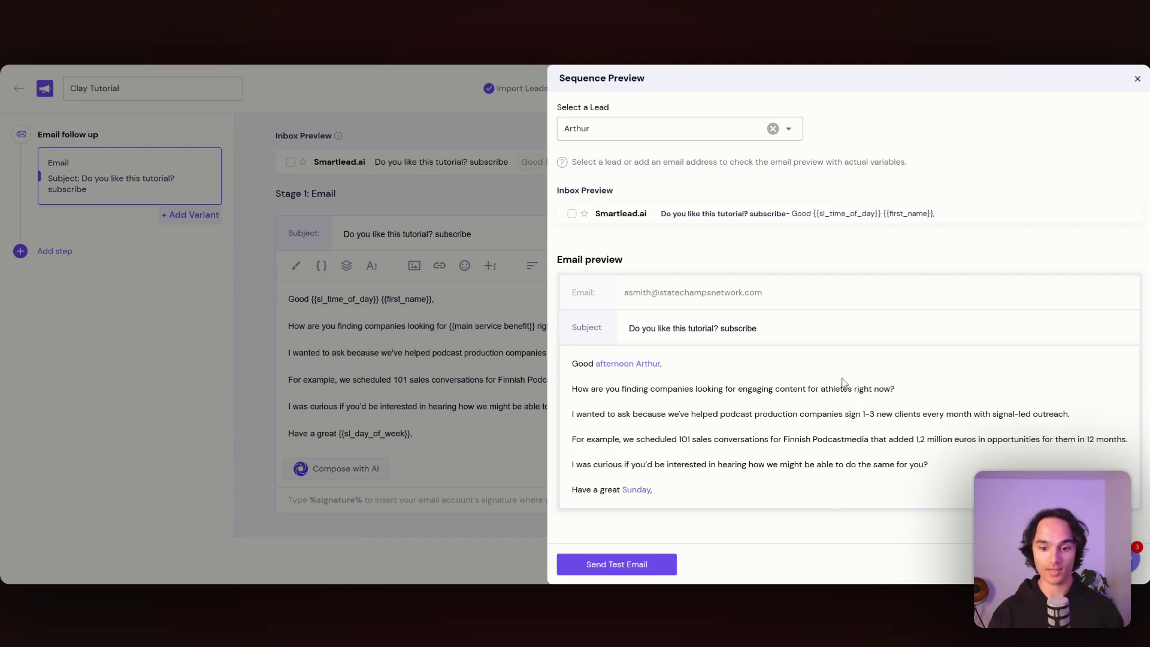
{"action": "triple_click", "coordinate": [655, 498]}
{"action": "left_click", "coordinate": [634, 489]}
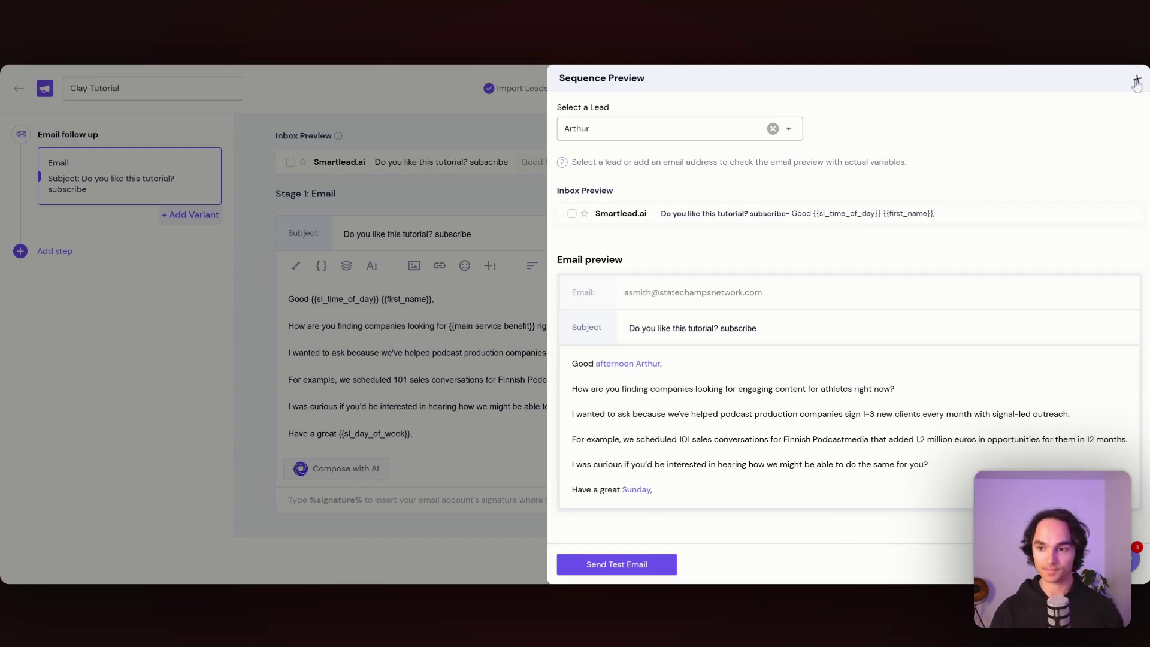
{"action": "left_click", "coordinate": [1137, 79]}
- Open the campaign's Setup stage with its sender, schedule and settings options
{"action": "left_click", "coordinate": [707, 93]}
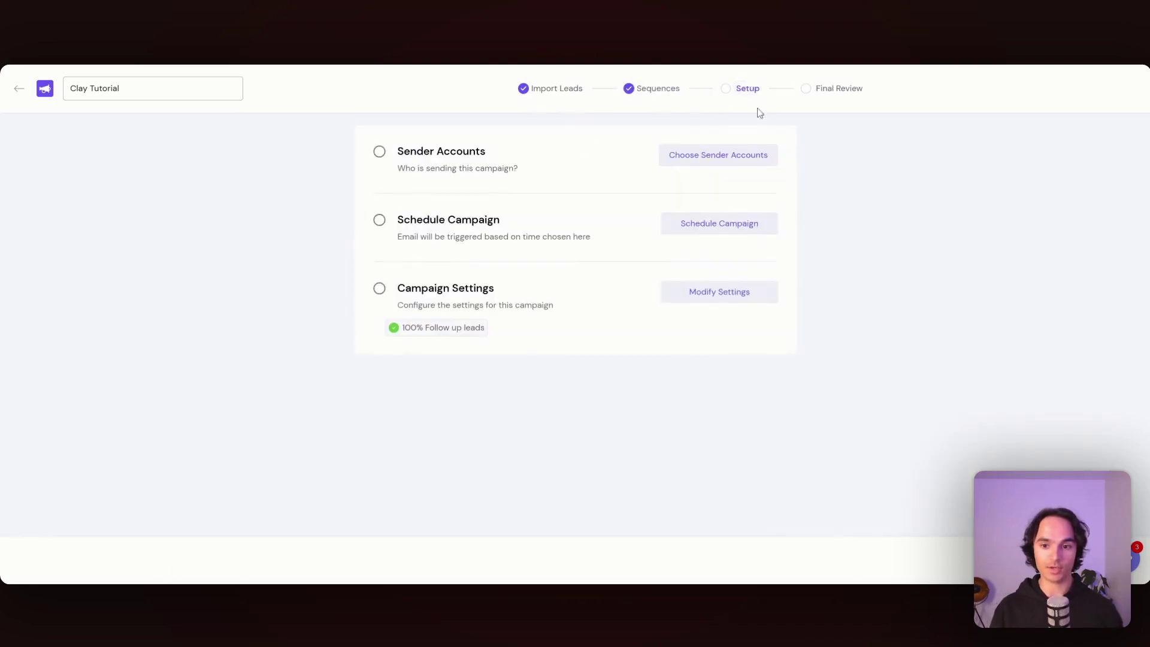